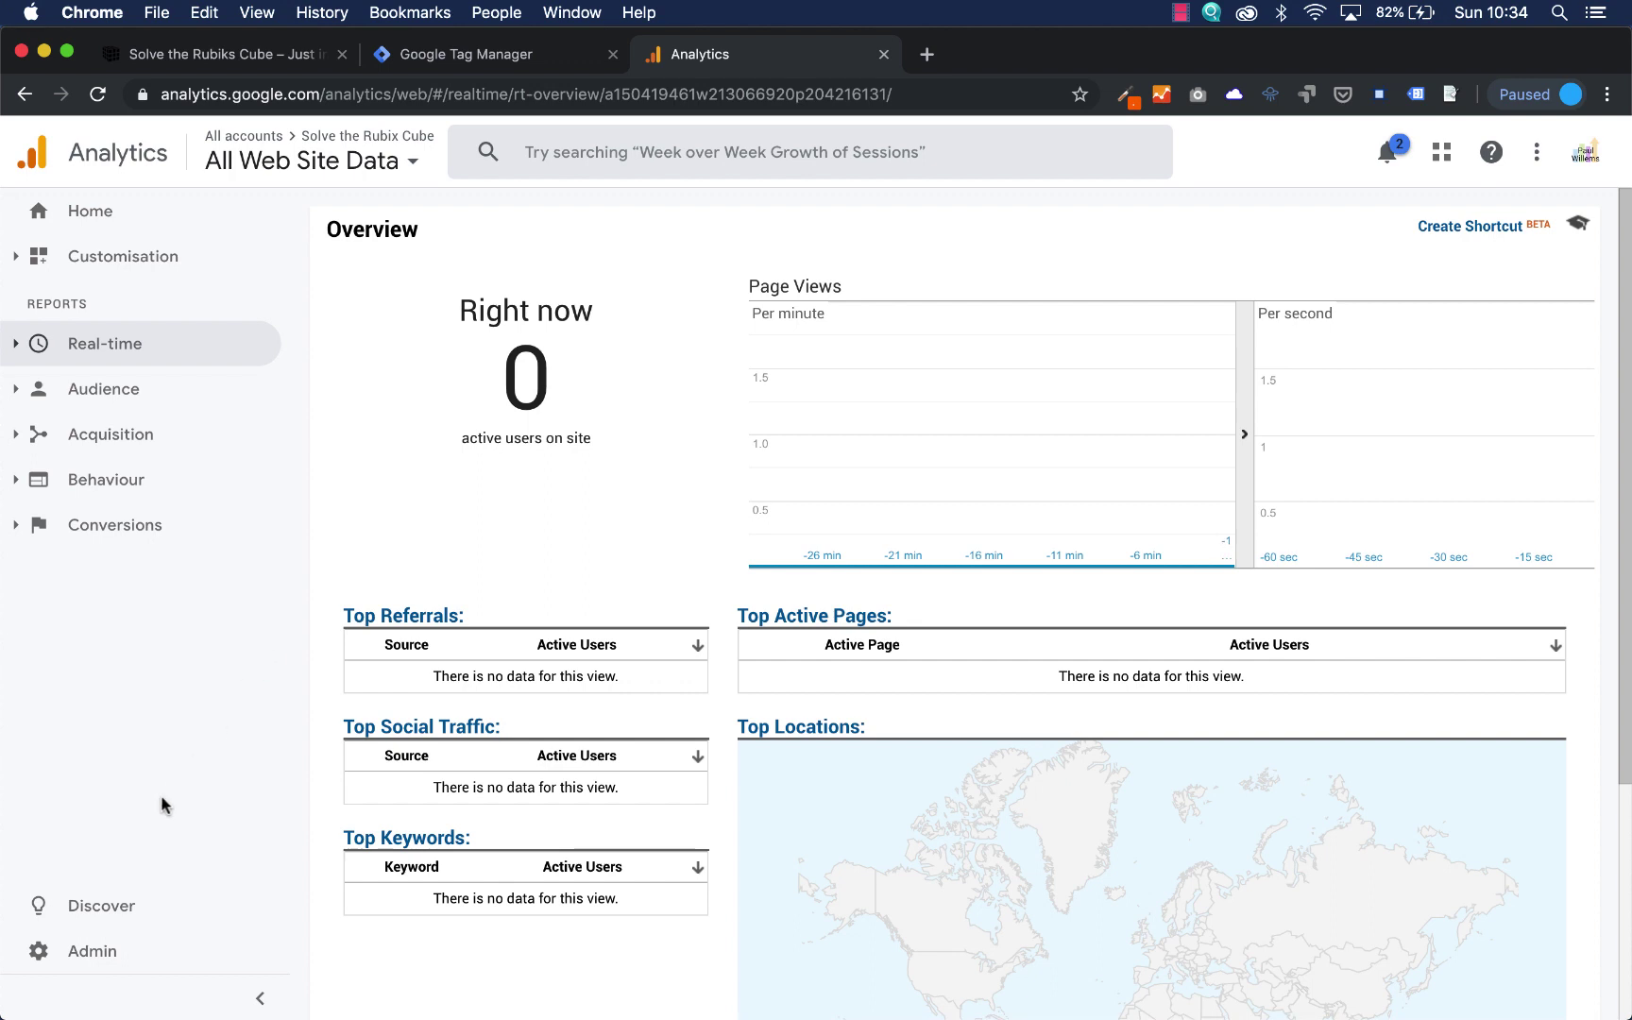
Copy the tracking ID from the Solve the Rubix Cube property settings in the Analytics admin area.
{"action": "left_click", "coordinate": [102, 957]}
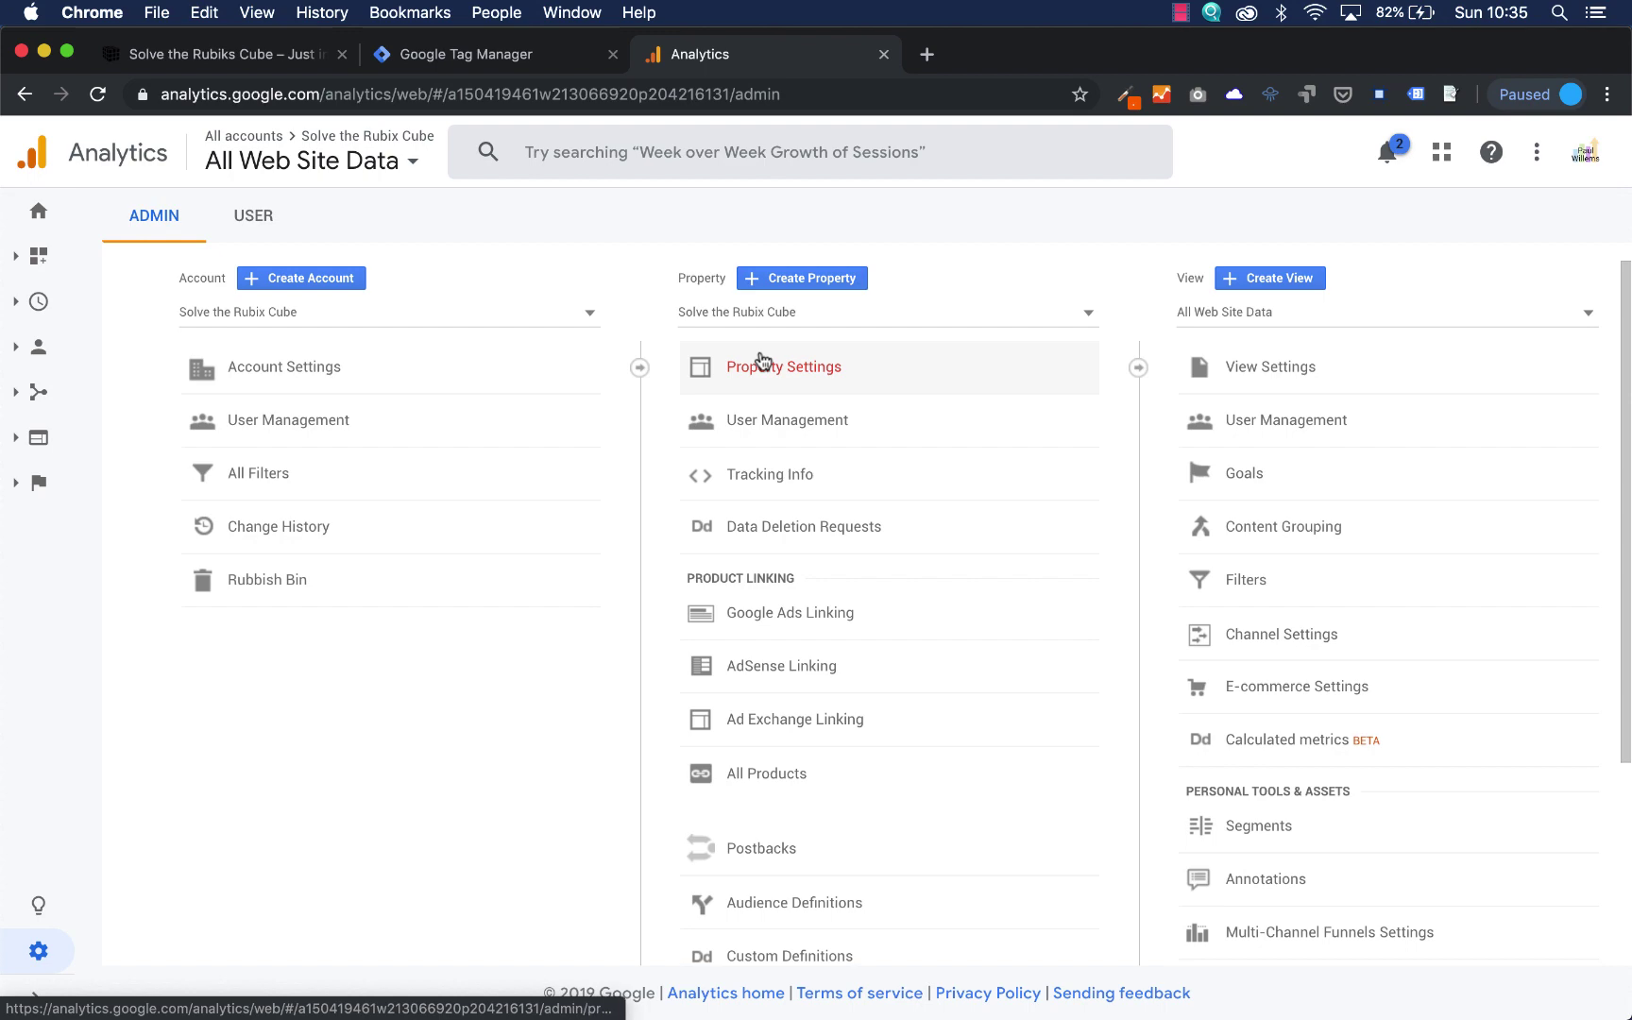
{"action": "left_click", "coordinate": [767, 376]}
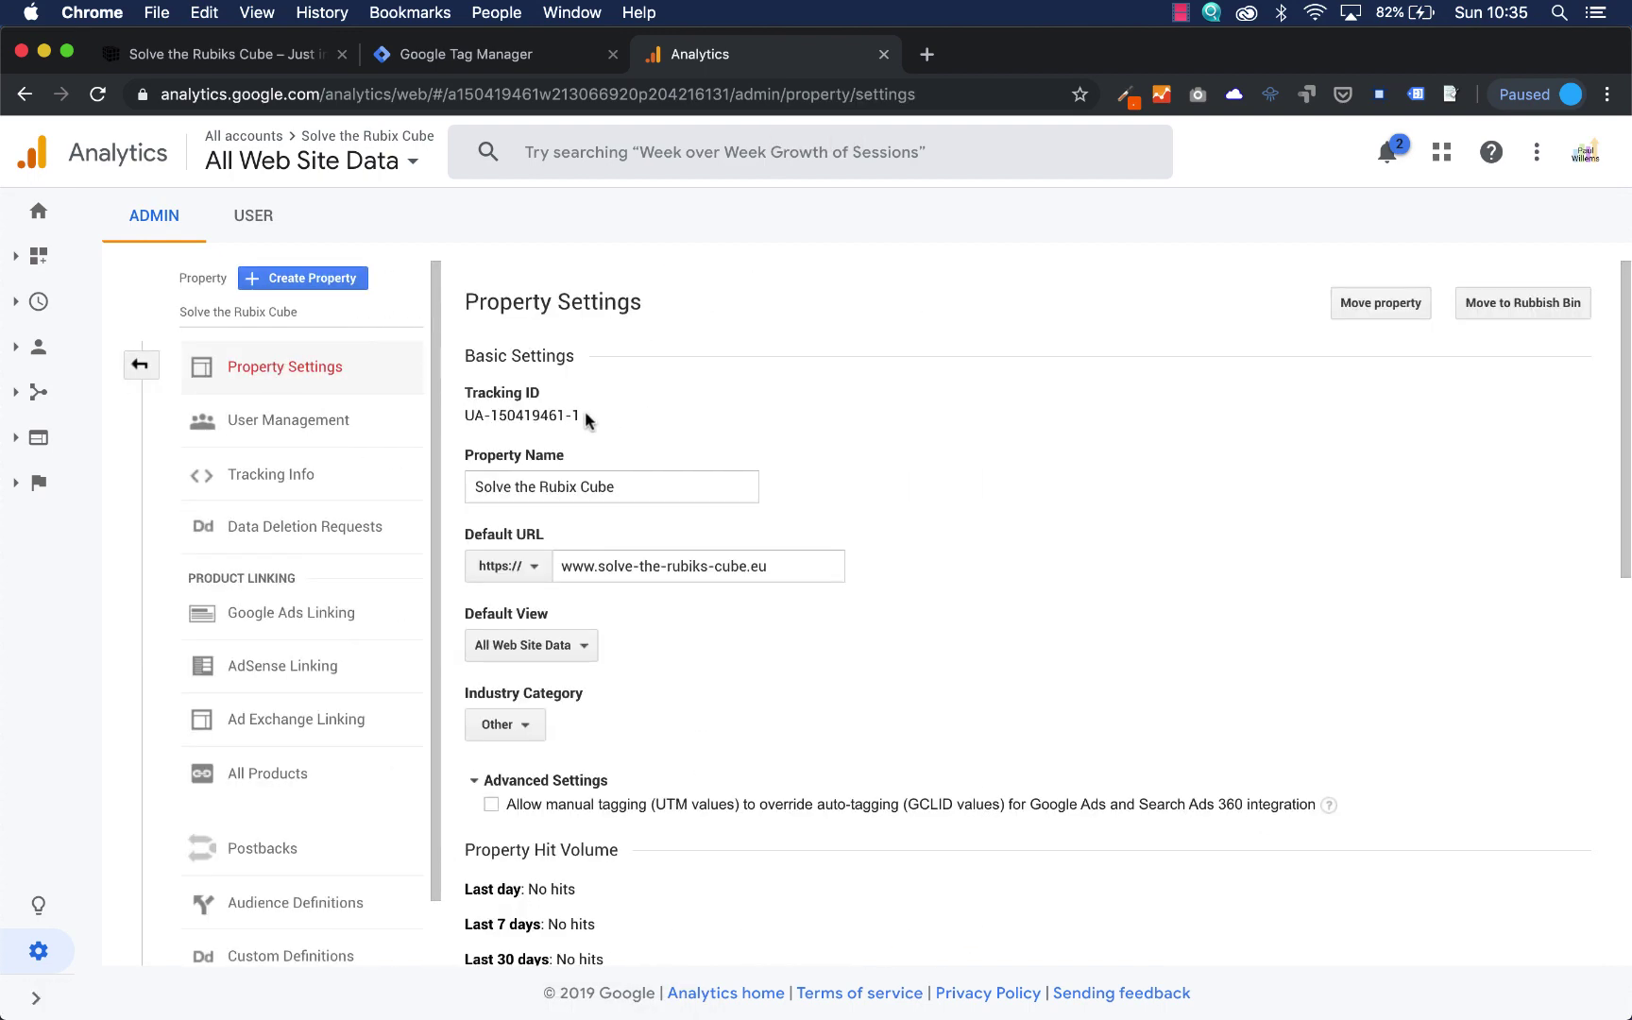
{"action": "left_click_drag", "start_coordinate": [579, 414], "coordinate": [466, 419]}
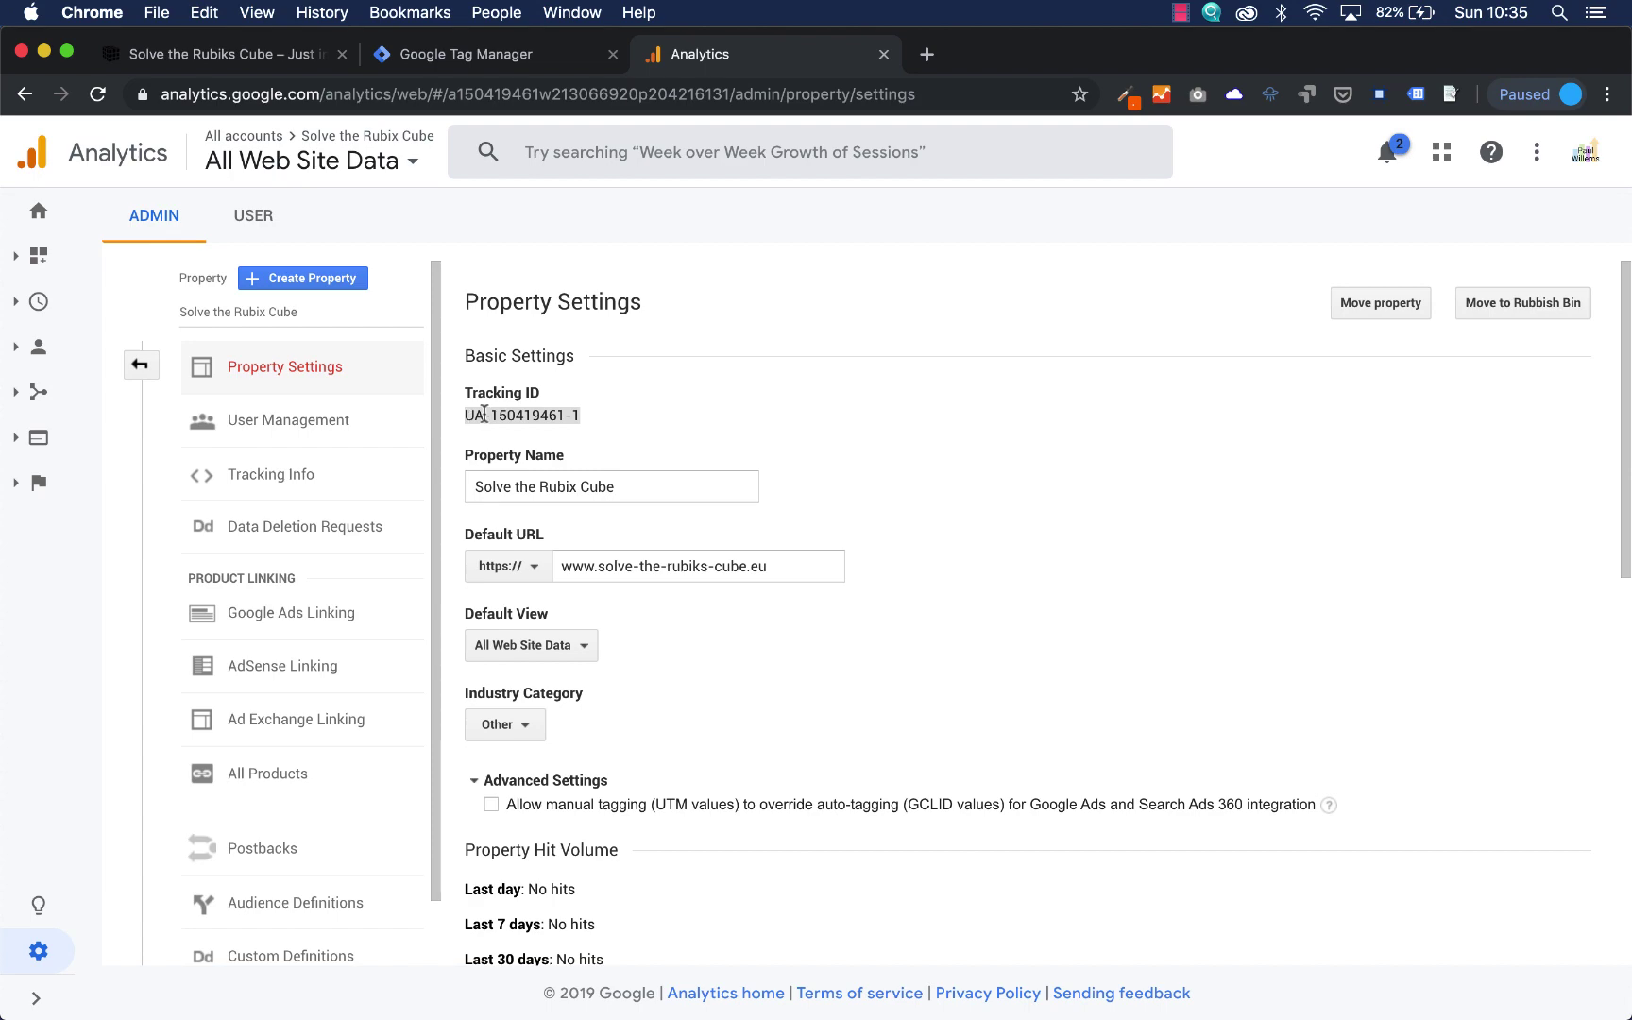
{"action": "right_click", "coordinate": [489, 419]}
{"action": "left_click", "coordinate": [546, 461]}
Switch to Google Tag Manager and create a new tag named "Google Analytics".
{"action": "left_click", "coordinate": [440, 54]}
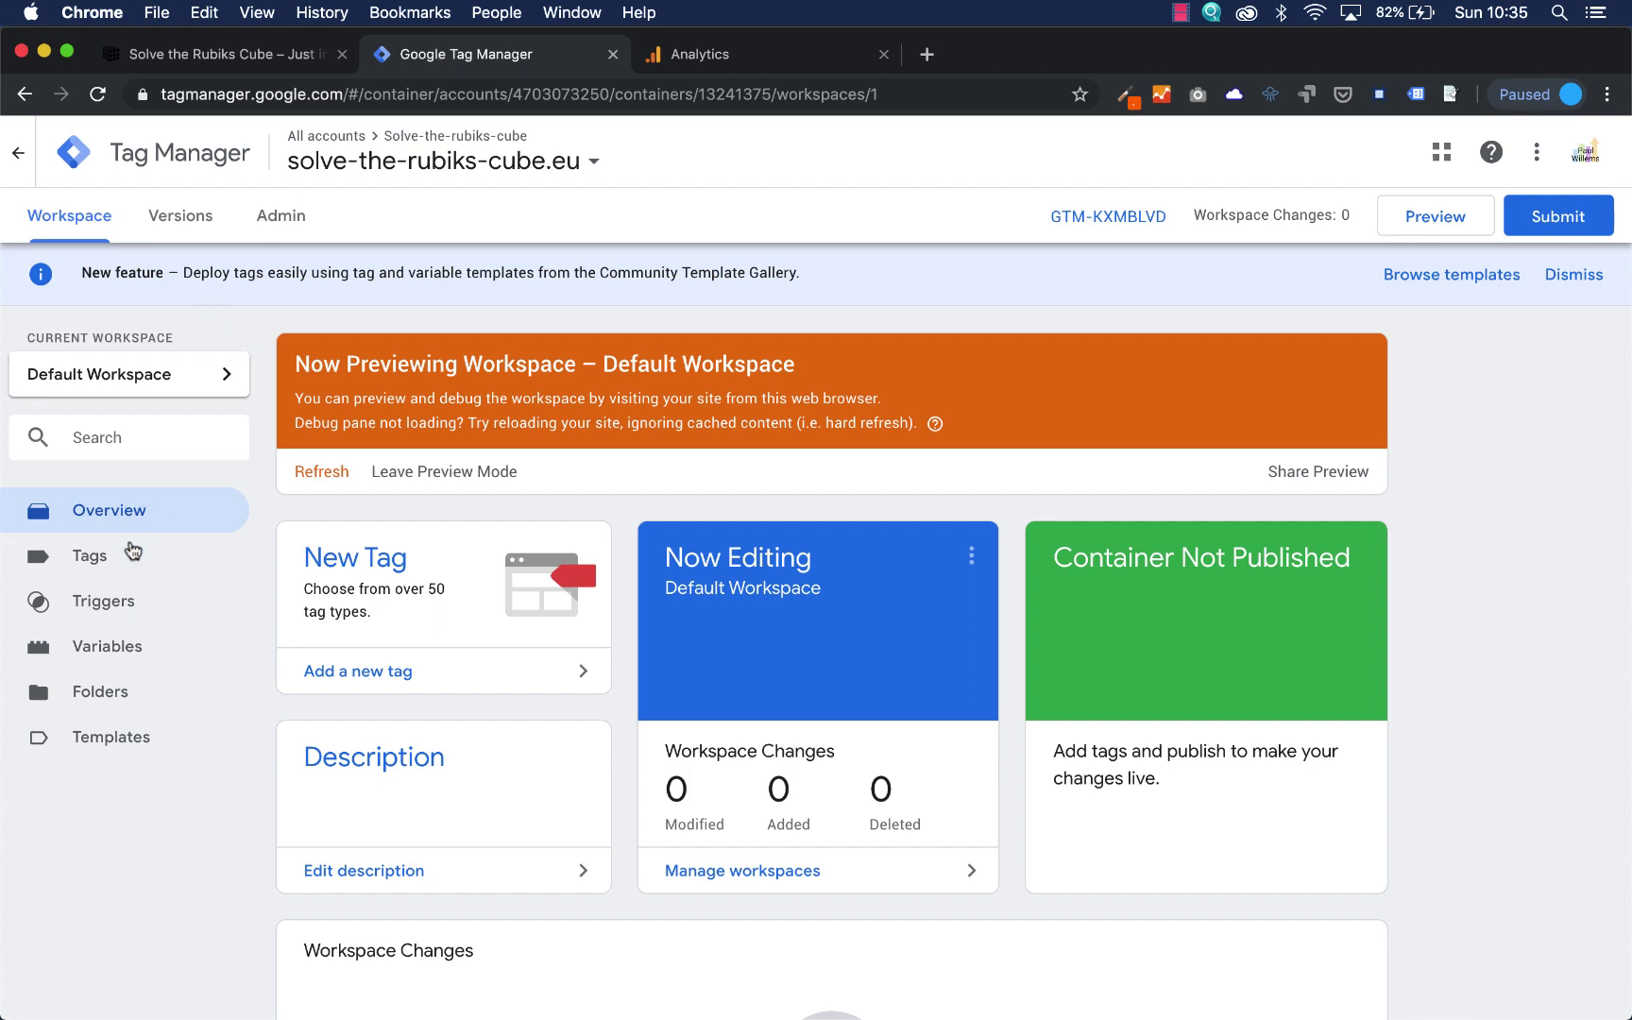
{"action": "left_click", "coordinate": [89, 557]}
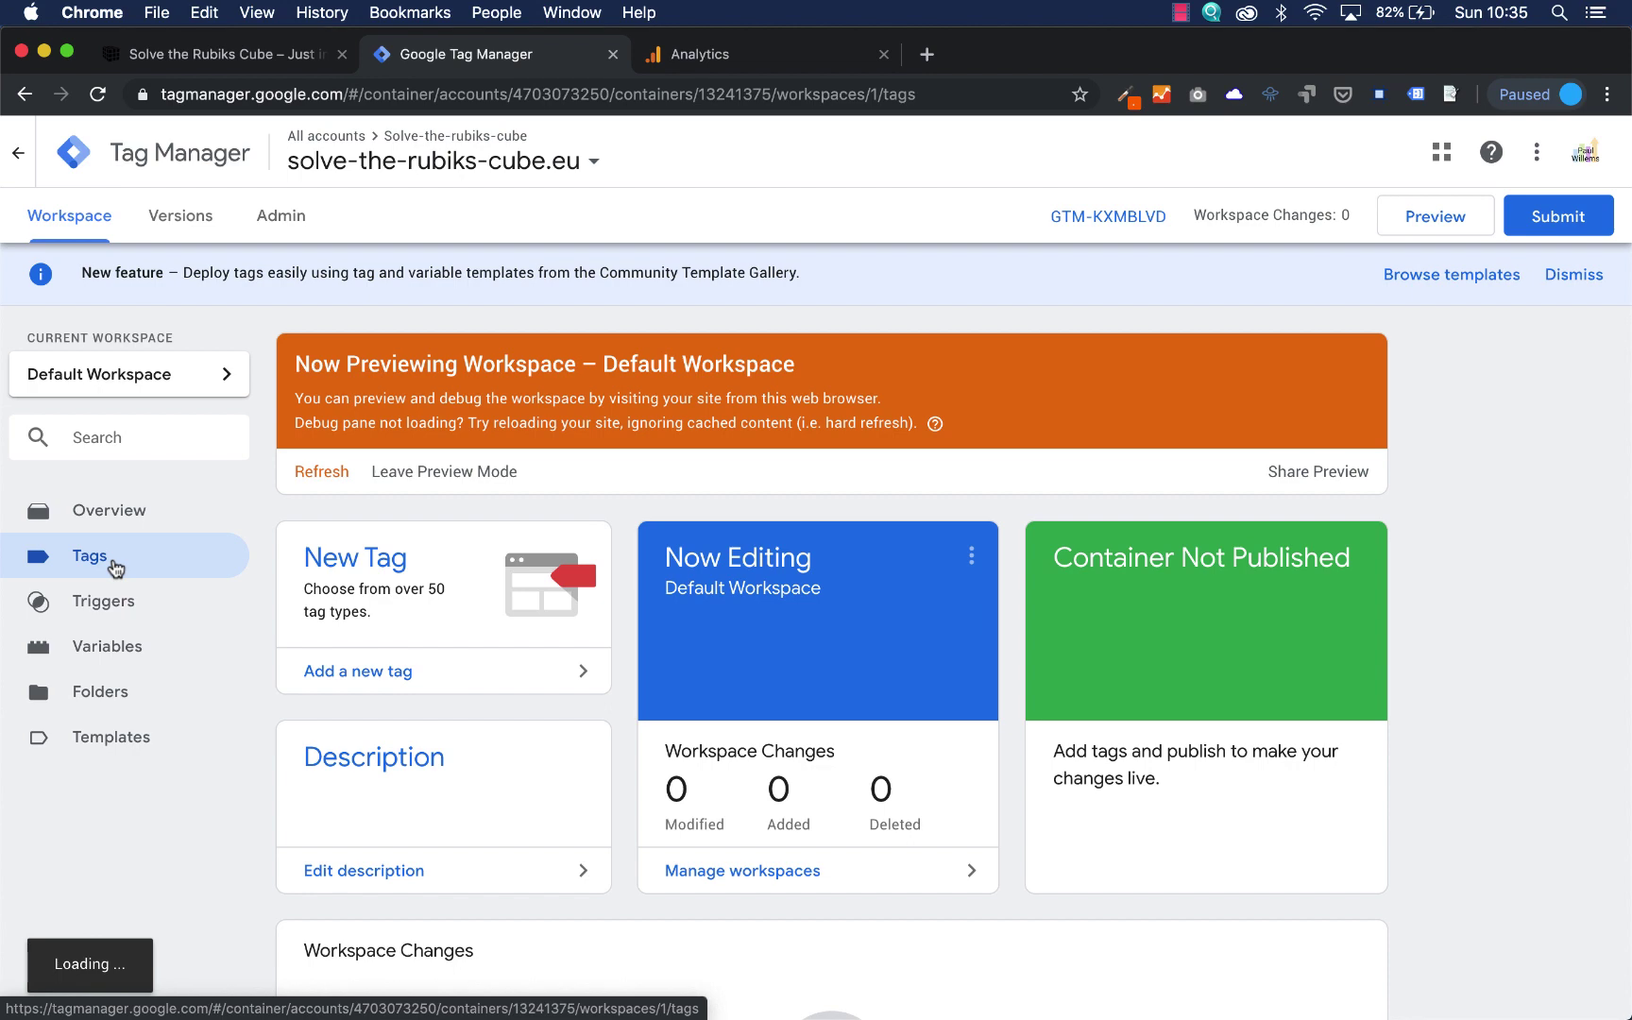
{"action": "left_click", "coordinate": [1326, 567]}
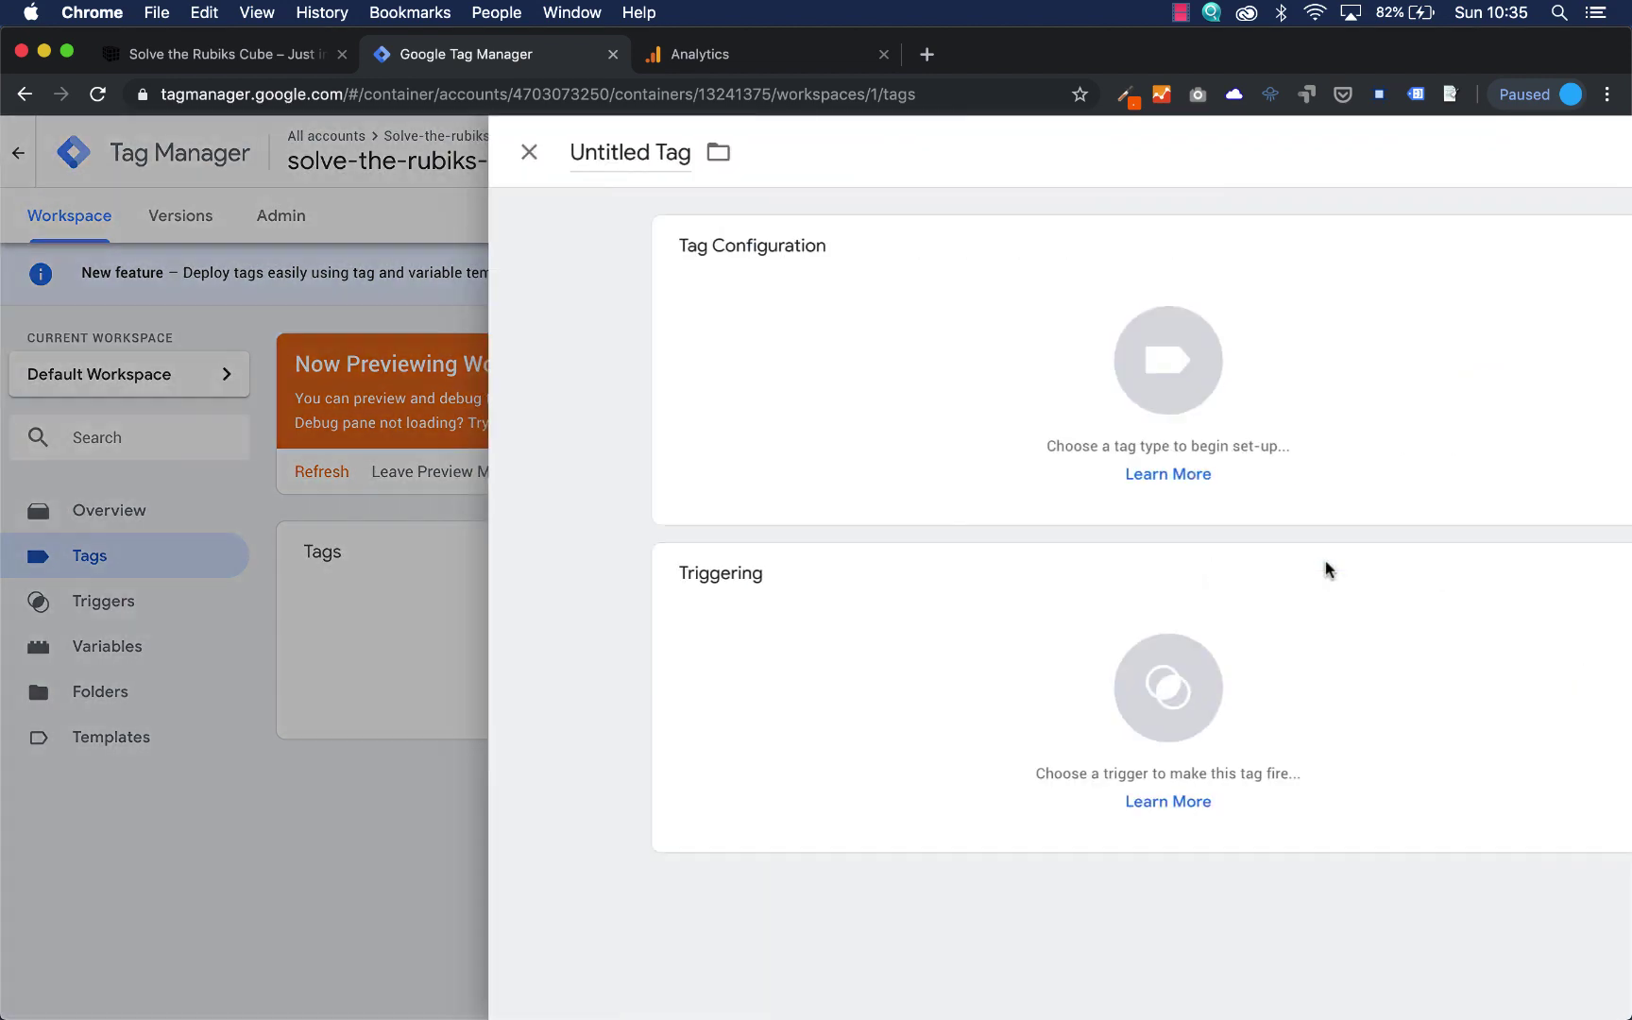
{"action": "left_click", "coordinate": [459, 157]}
{"action": "type", "text": "G"}
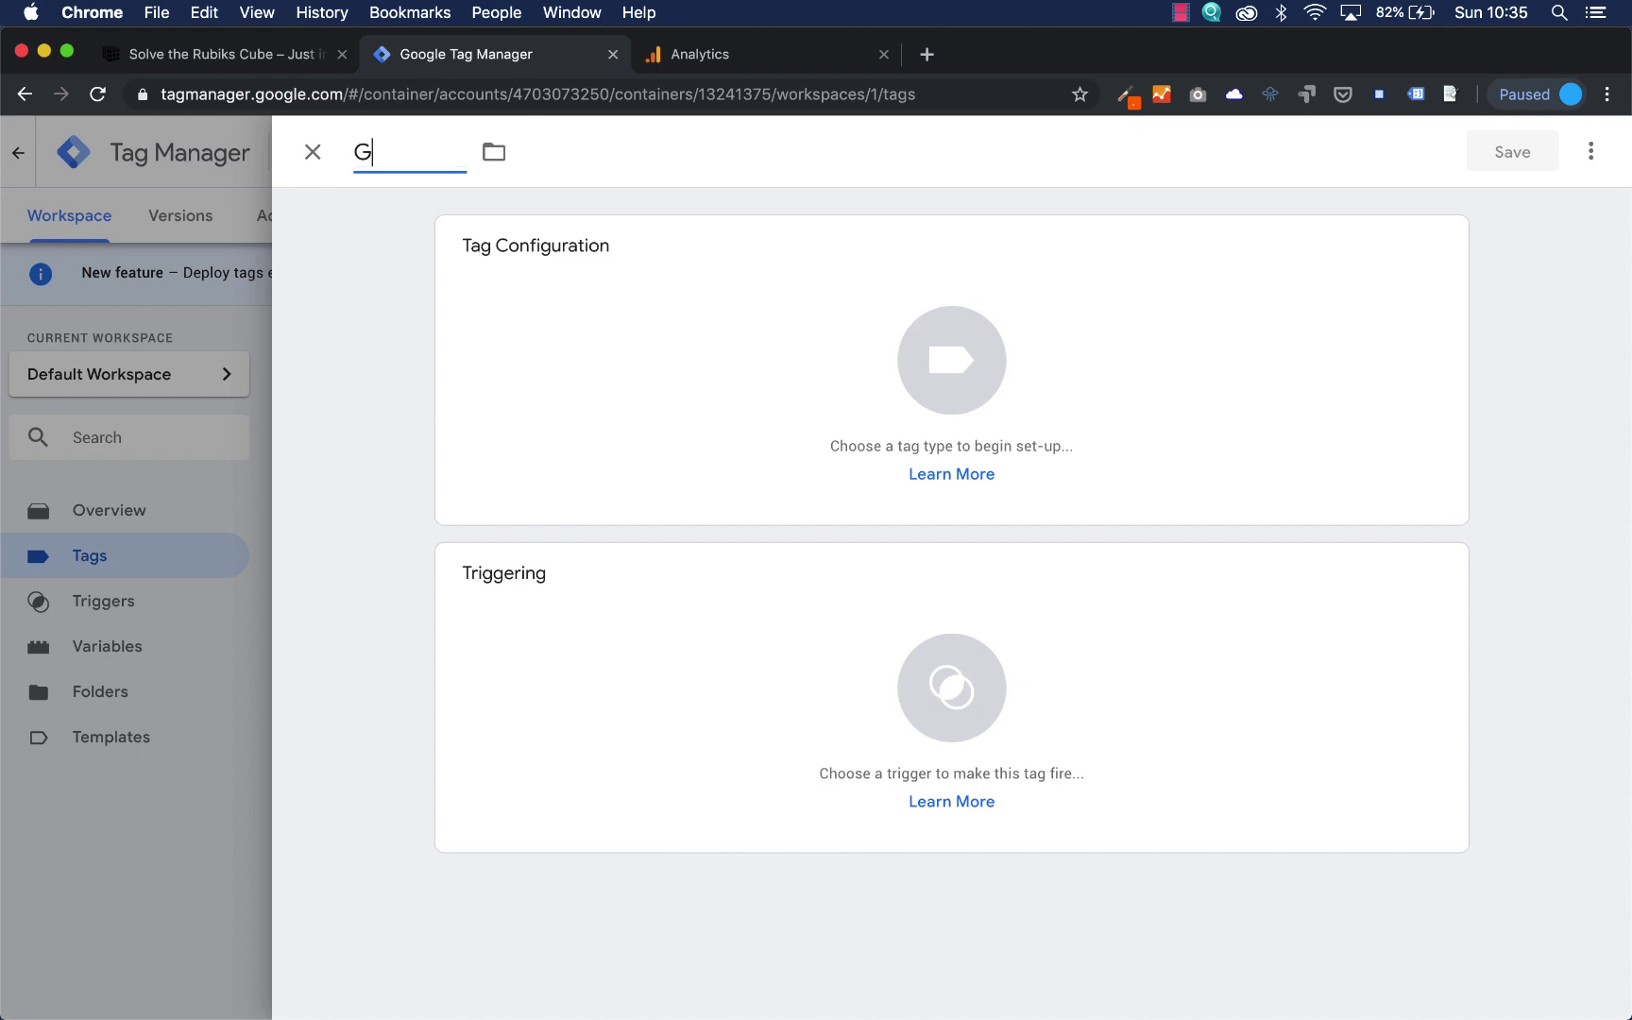
{"action": "type", "text": "oogle Analytics"}
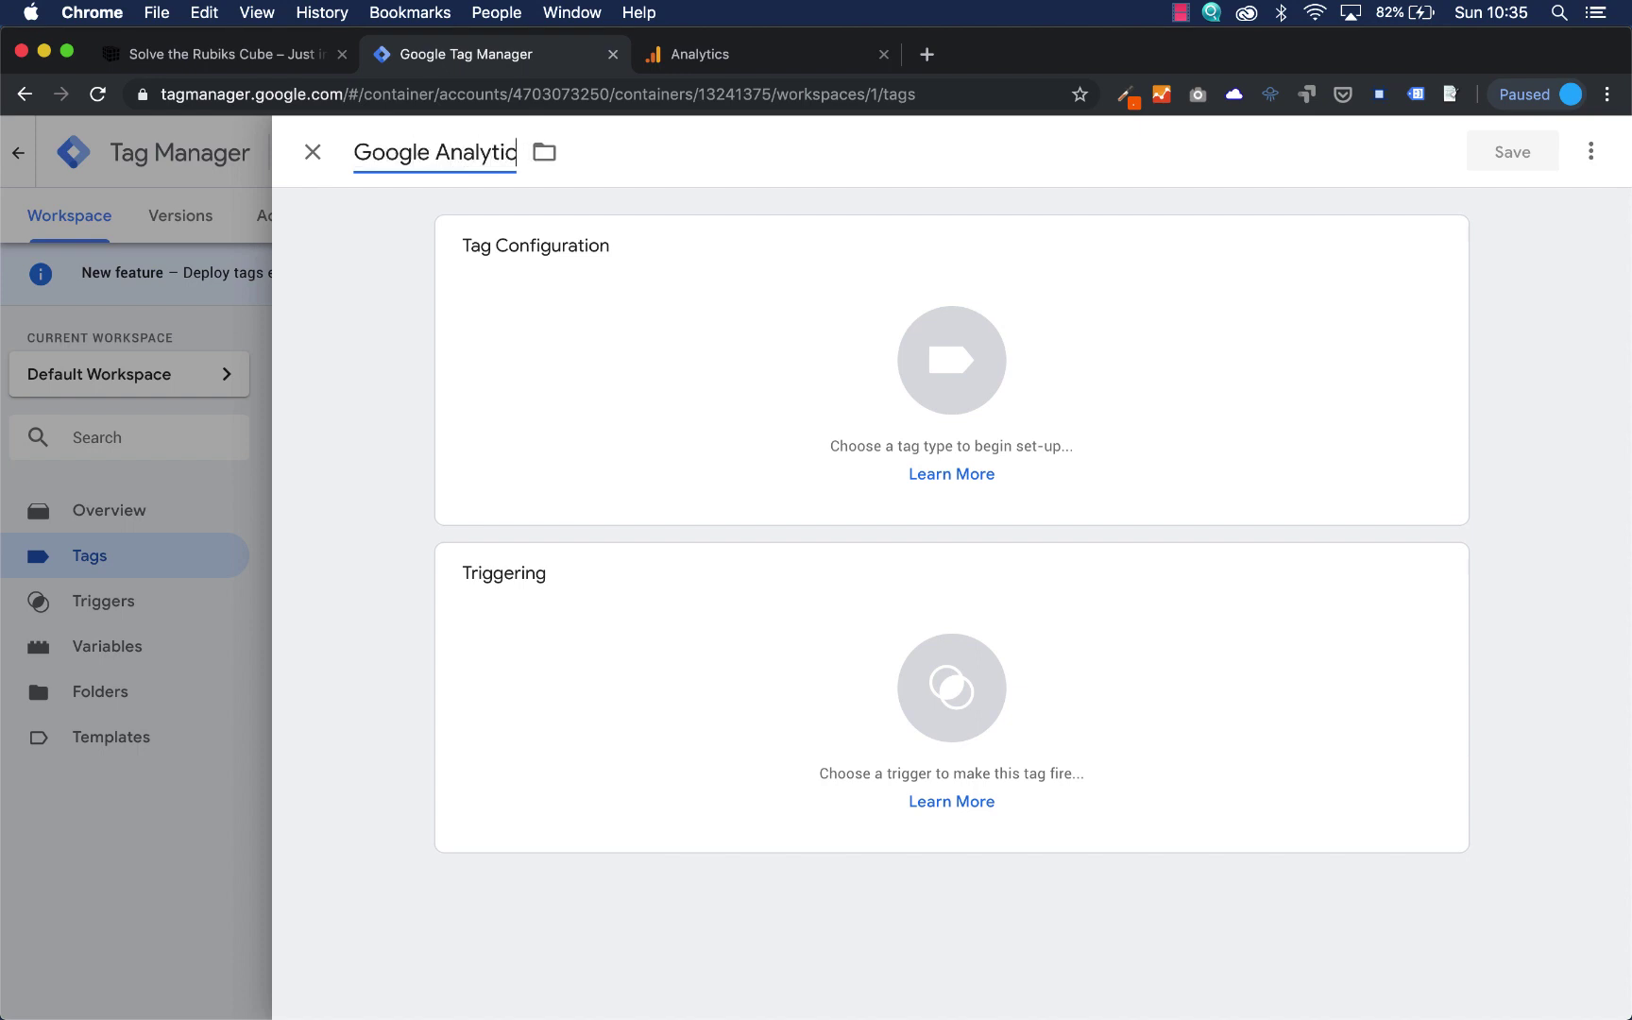
Set the tag type to Google Analytics: Universal Analytics with Pageview as the track type.
{"action": "left_click", "coordinate": [642, 314]}
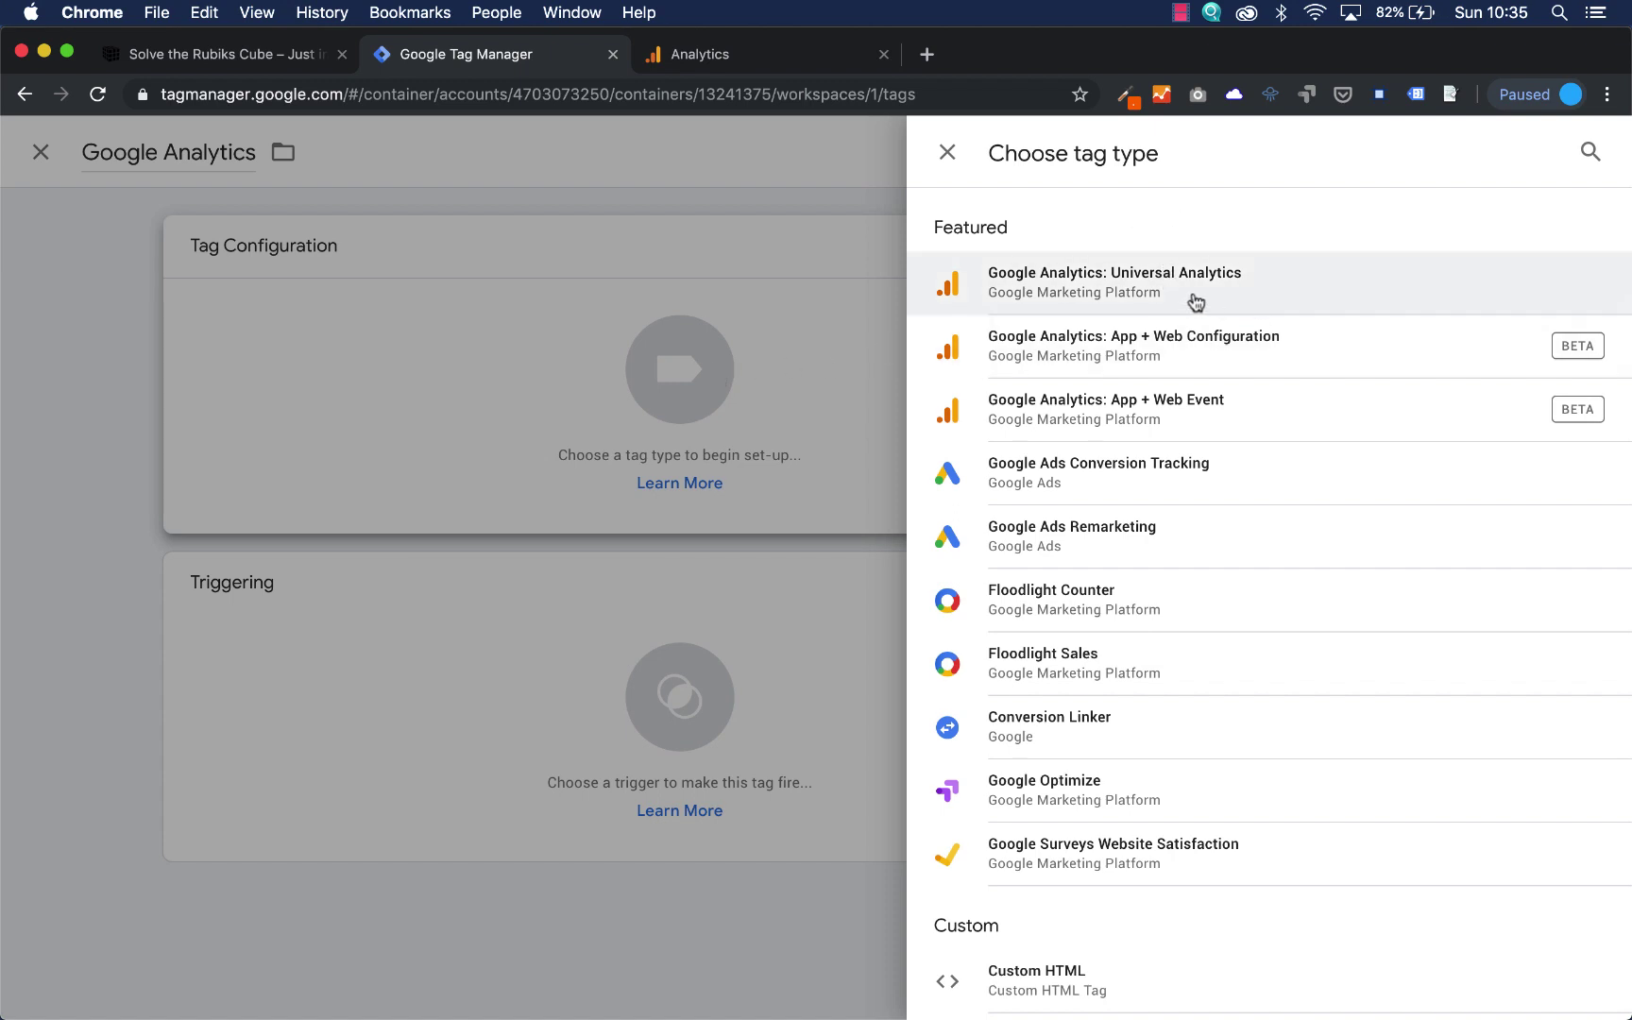
{"action": "left_click", "coordinate": [1117, 285]}
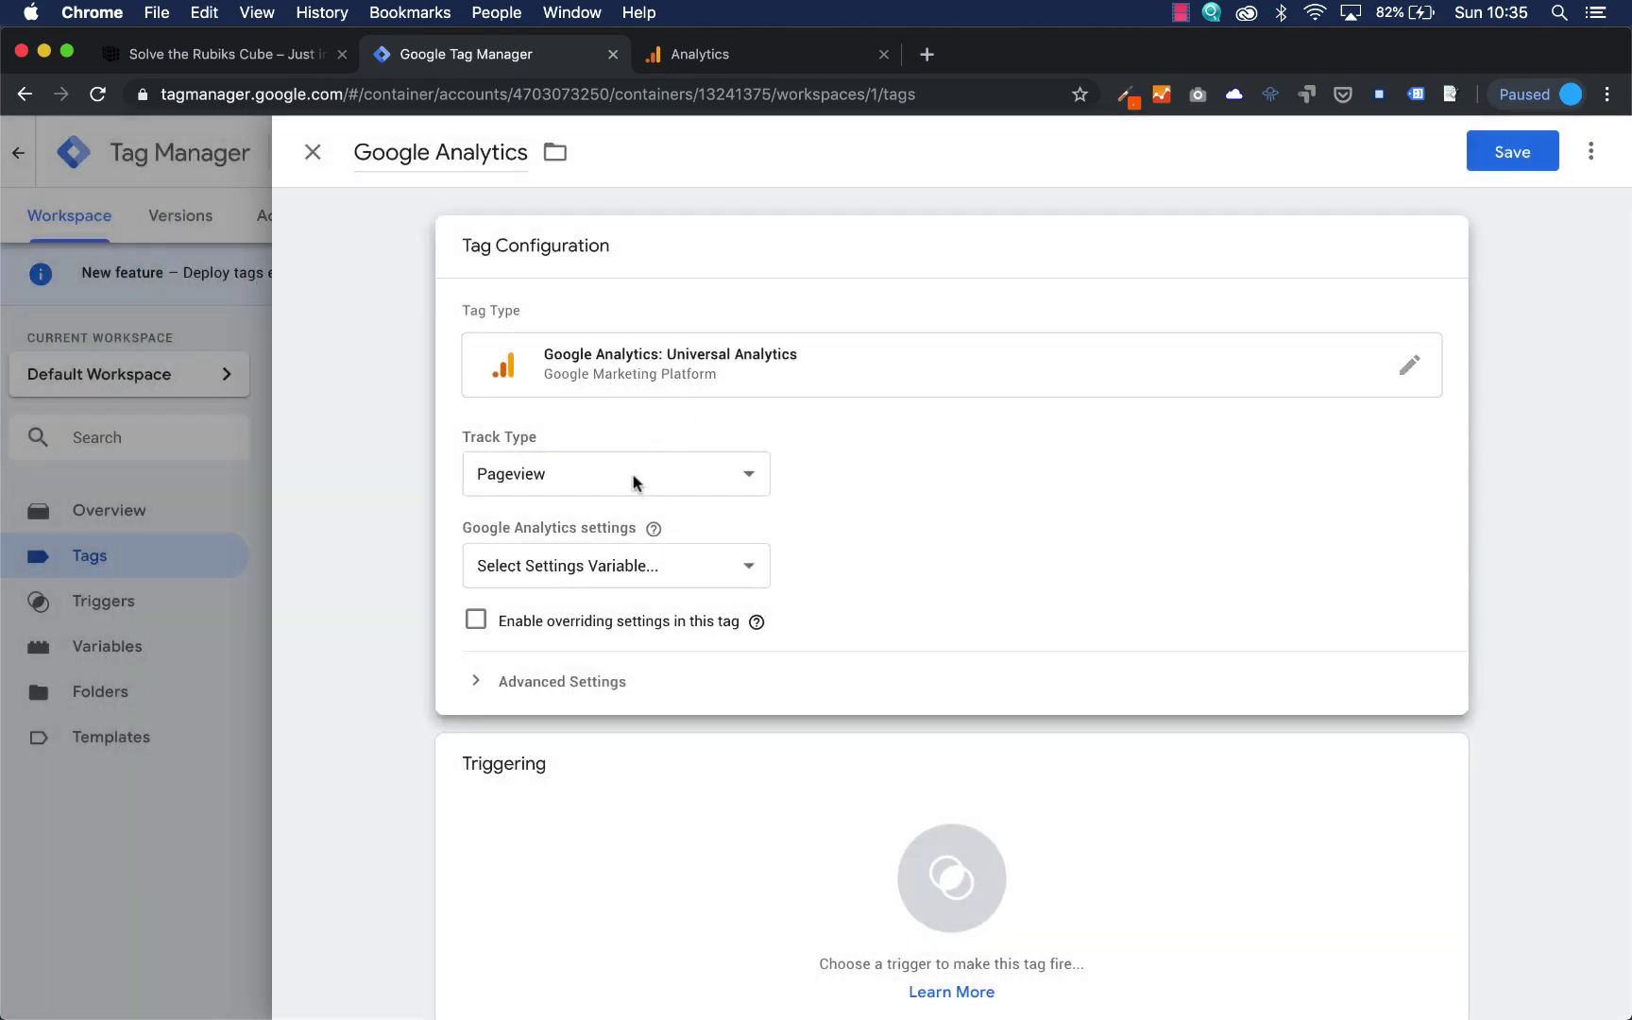
{"action": "left_click", "coordinate": [536, 478]}
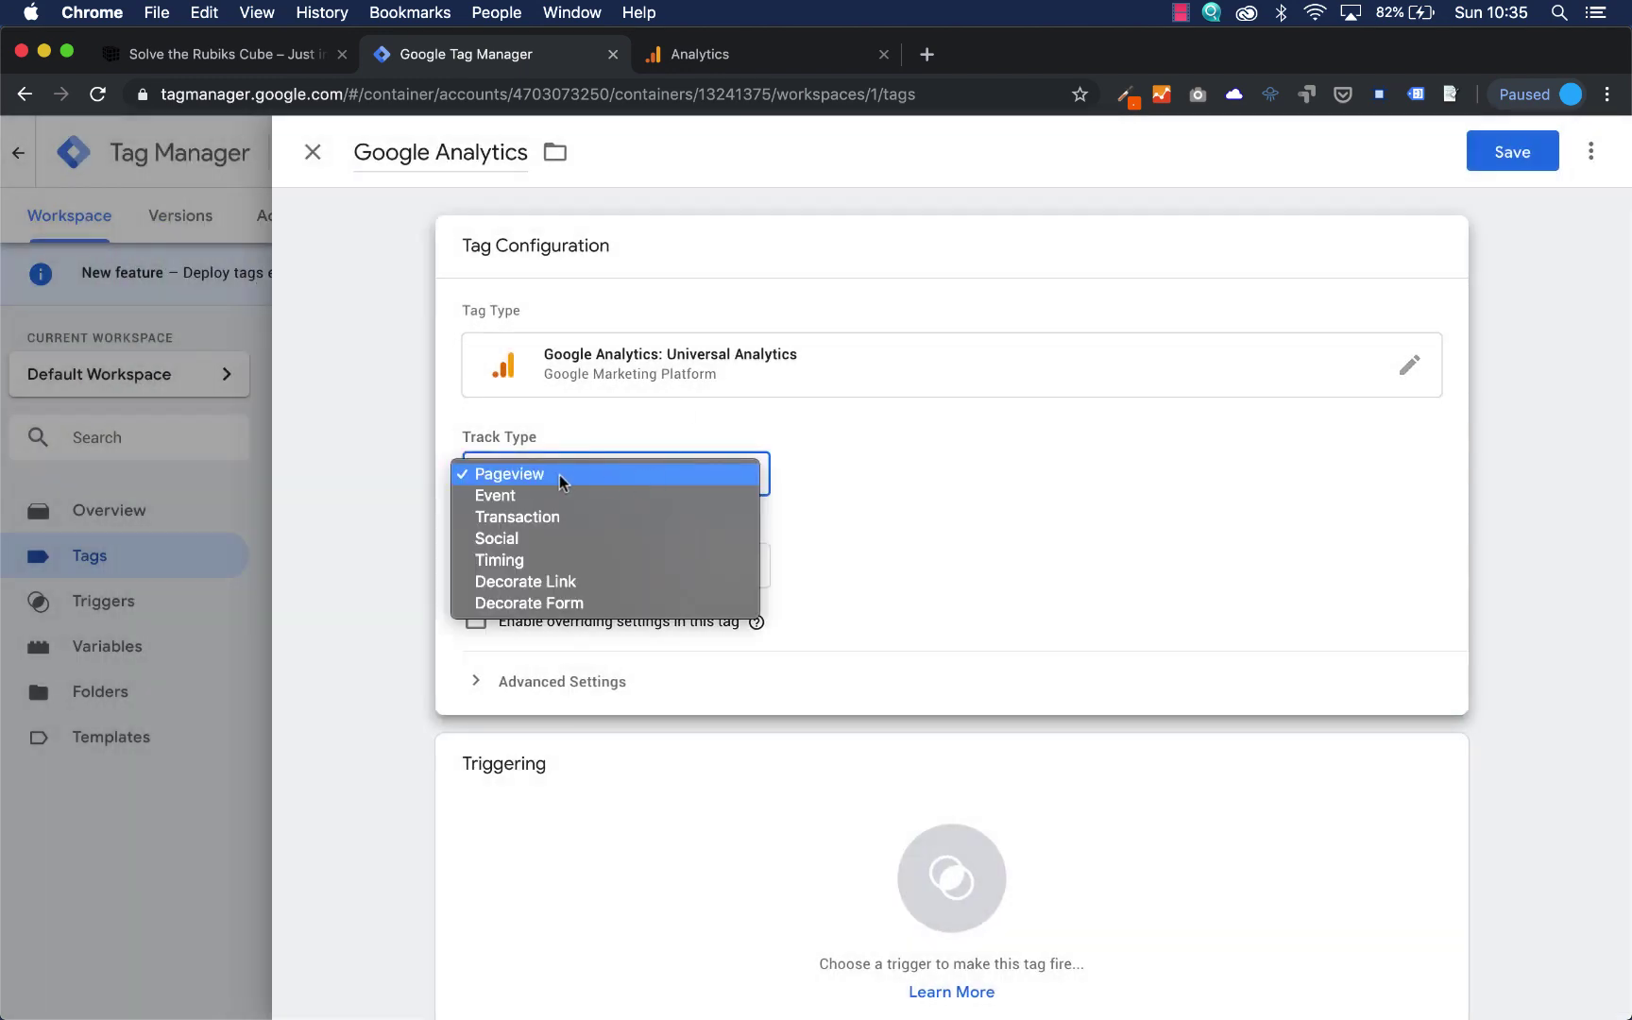
{"action": "left_click", "coordinate": [853, 488]}
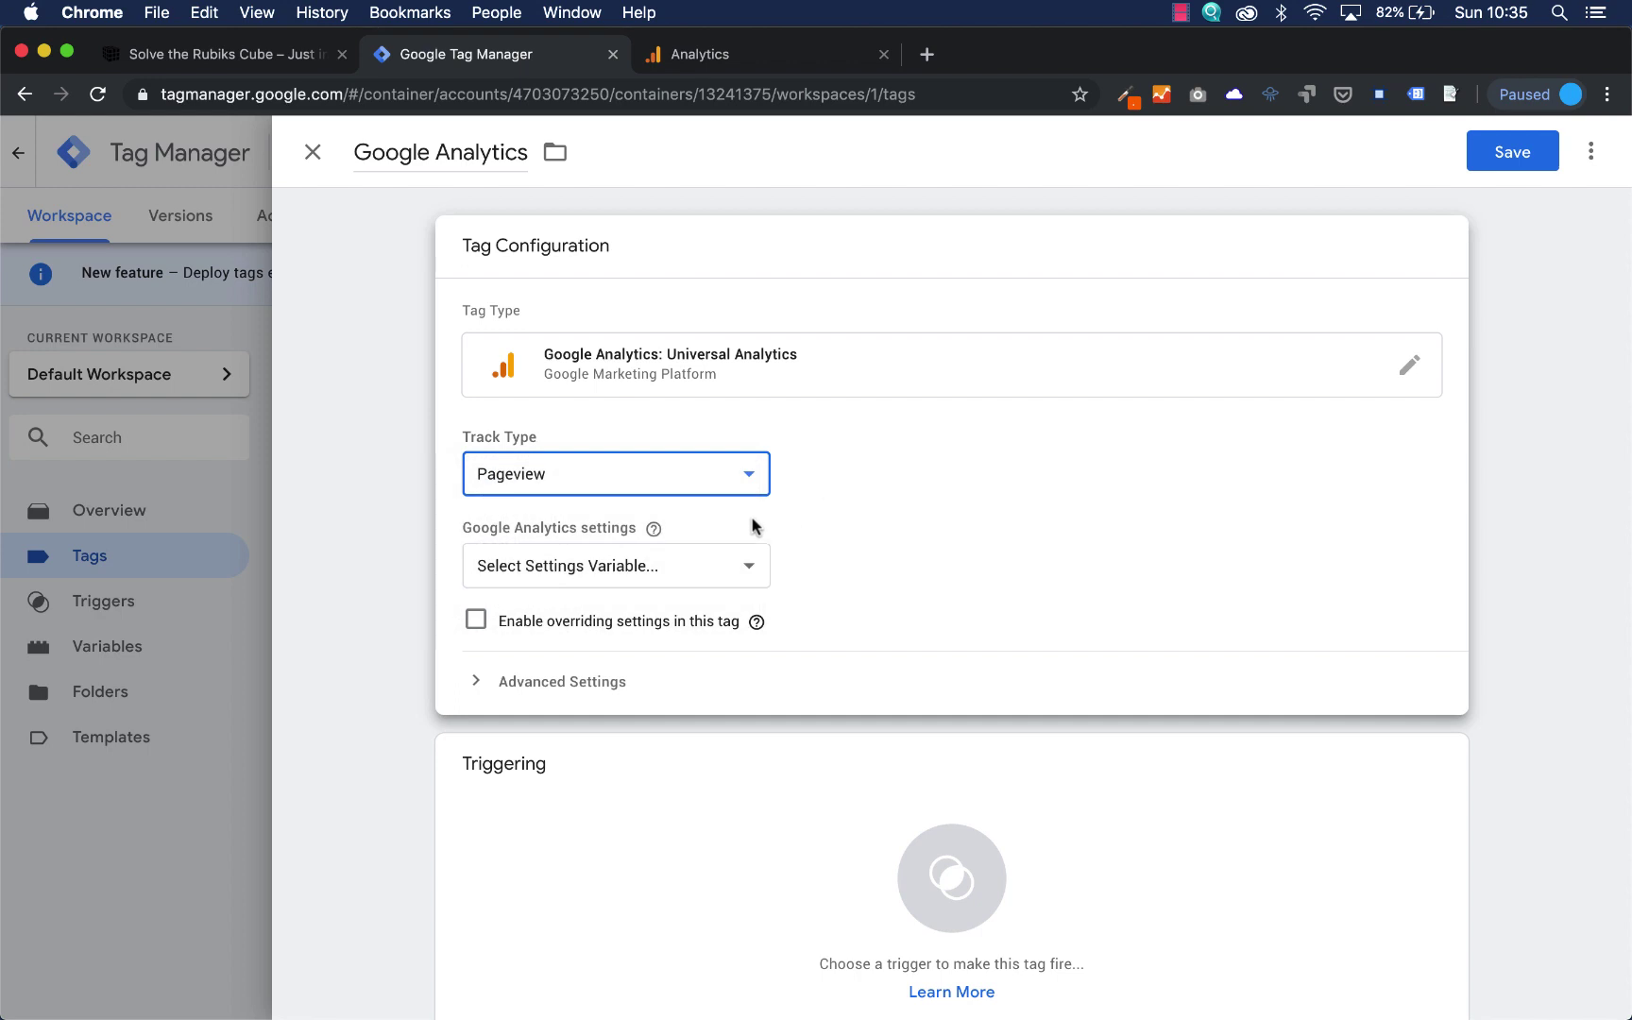
{"action": "left_click", "coordinate": [690, 567]}
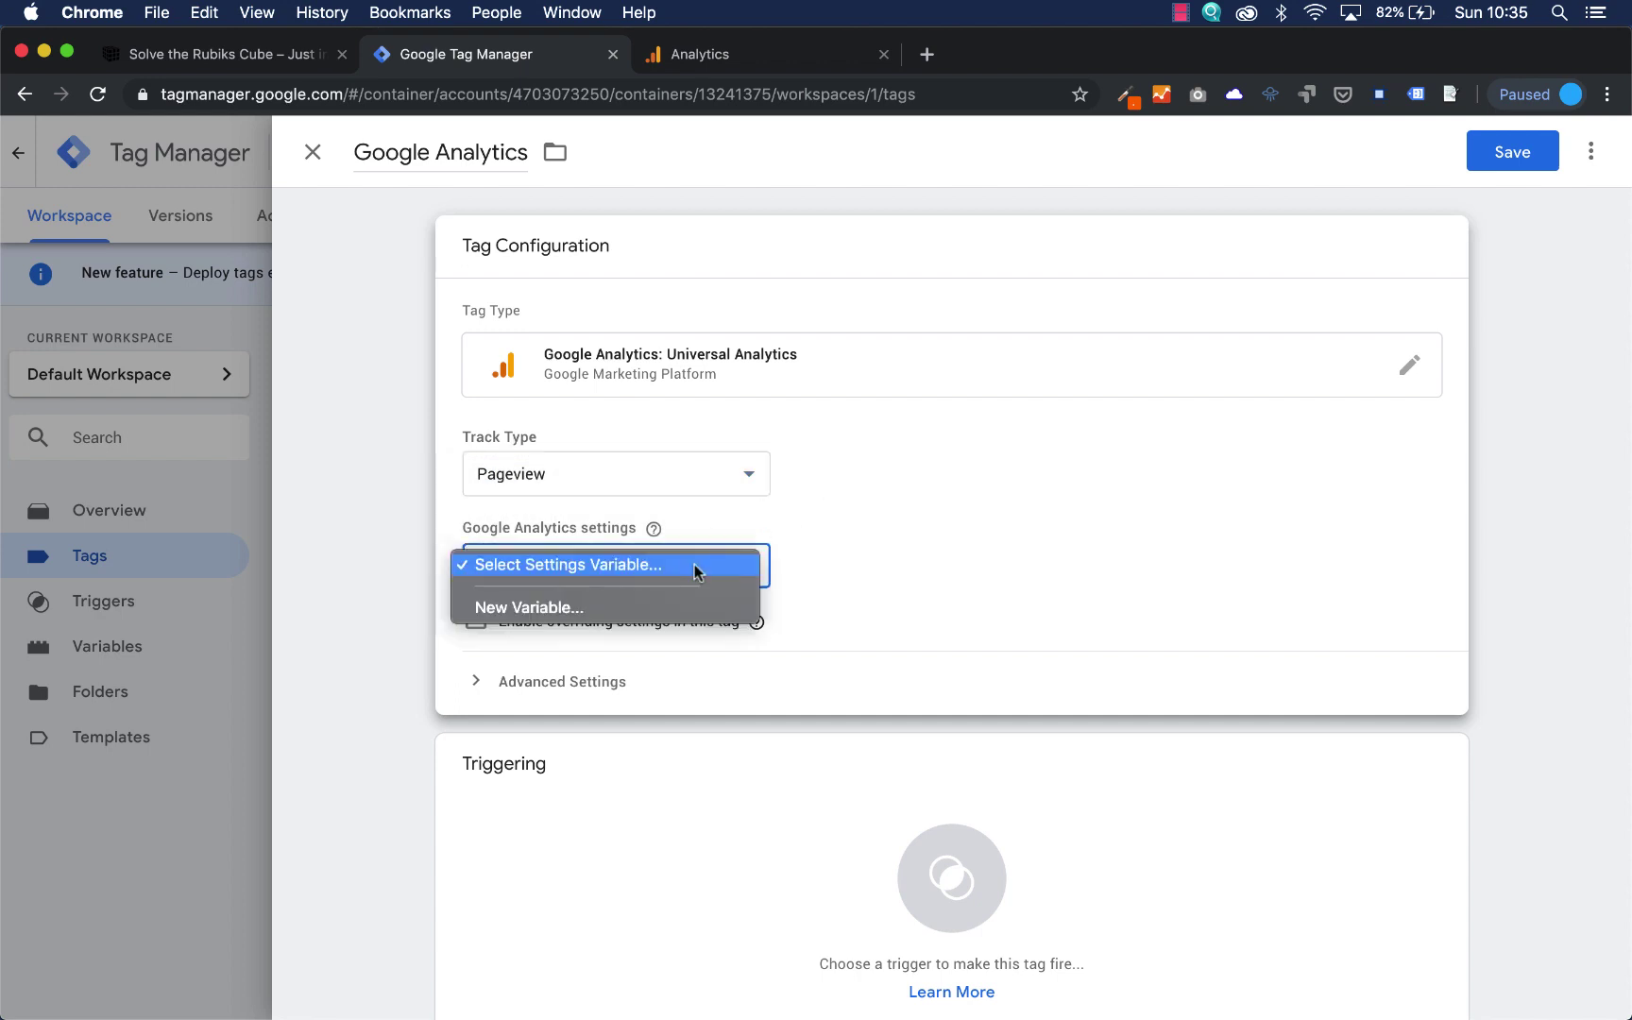
{"action": "left_click", "coordinate": [638, 607]}
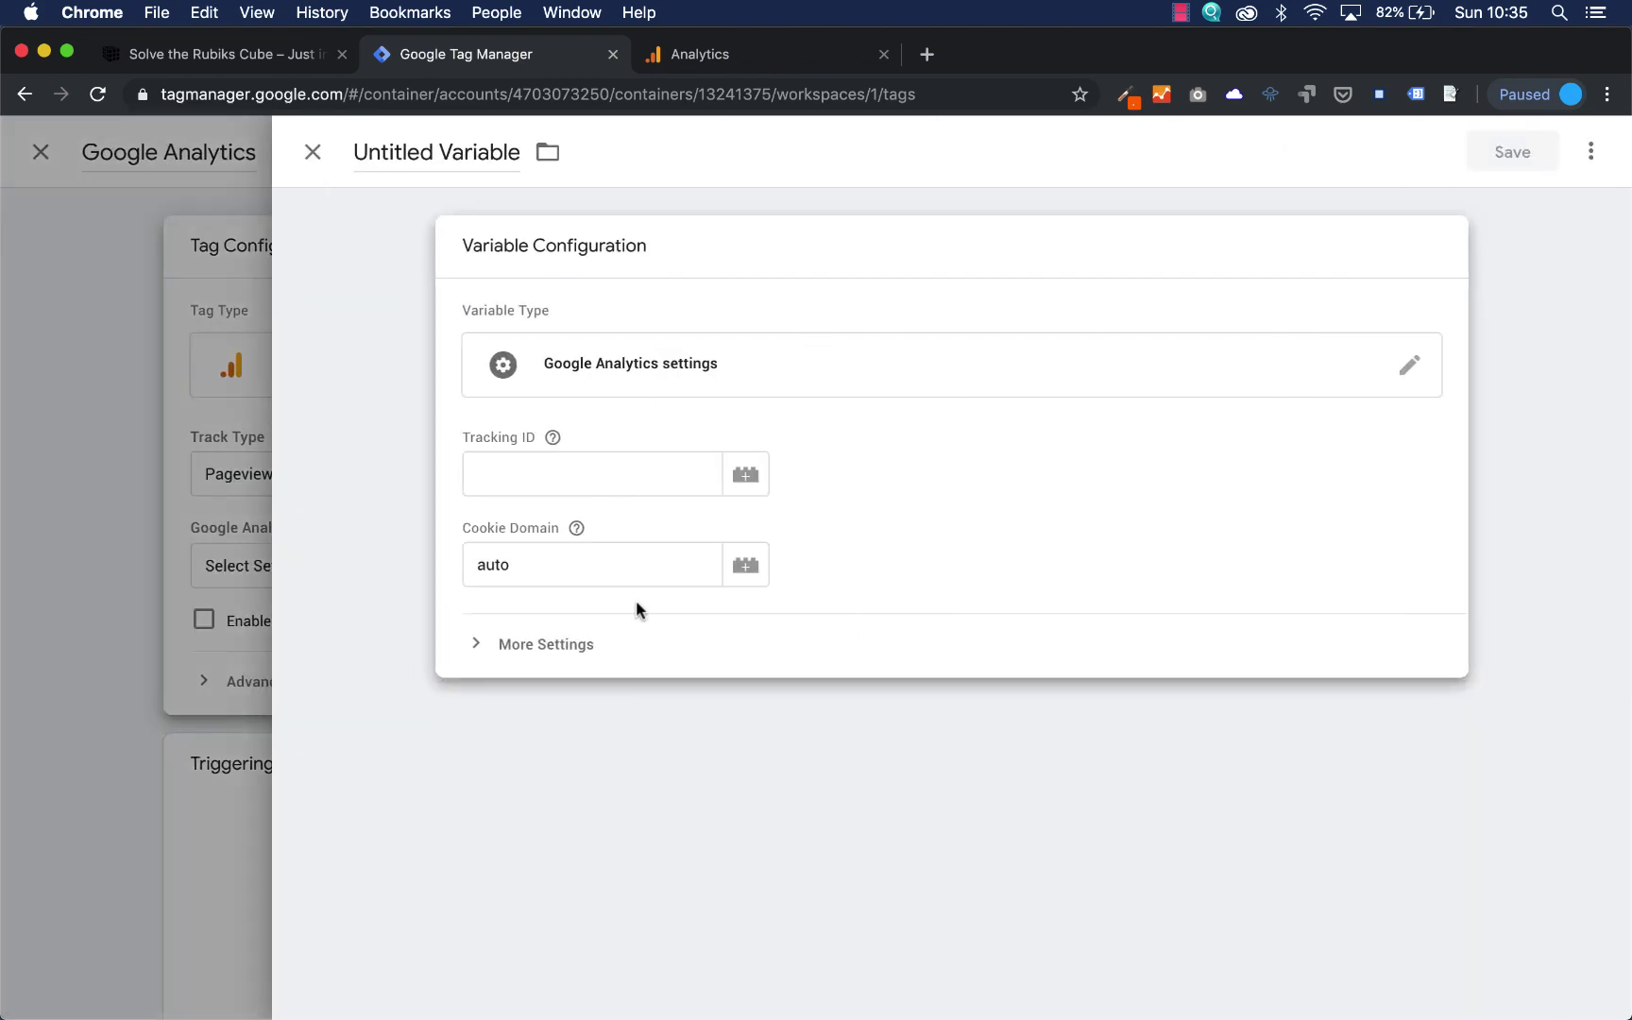
{"action": "left_click", "coordinate": [310, 153]}
Create a Google Analytics settings variable for the tag with the copied tracking ID, name it "Google Analytics tracking ID" and save it.
{"action": "left_click", "coordinate": [719, 568]}
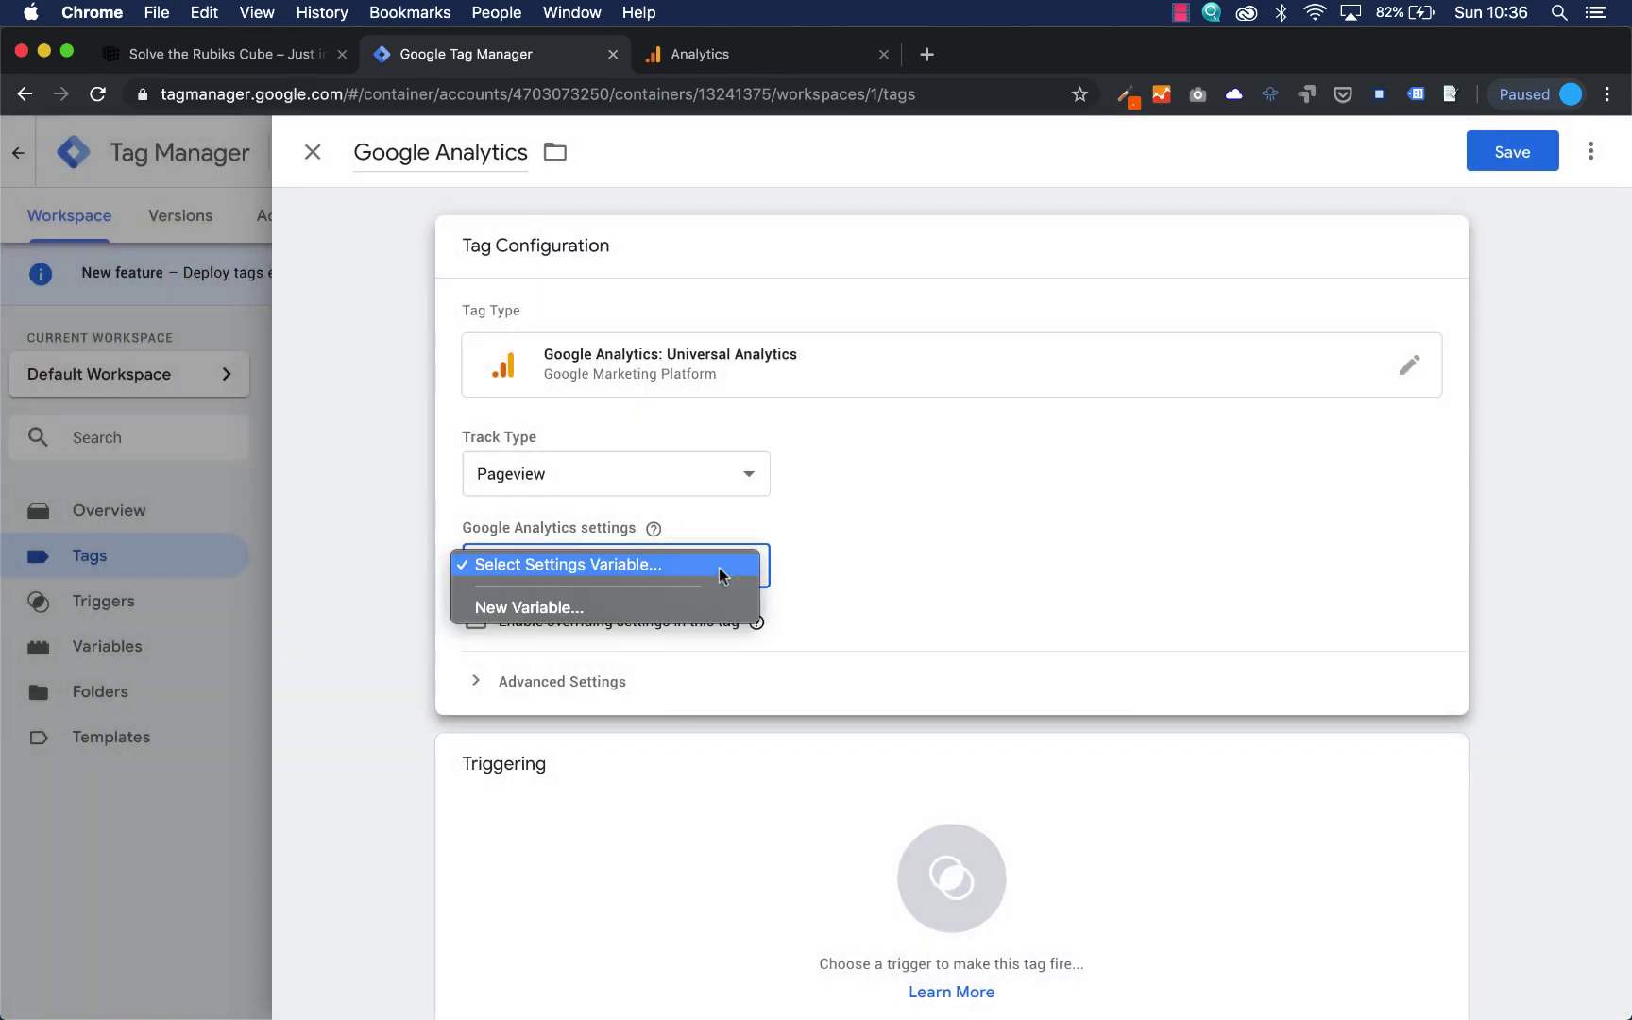
{"action": "left_click", "coordinate": [553, 609]}
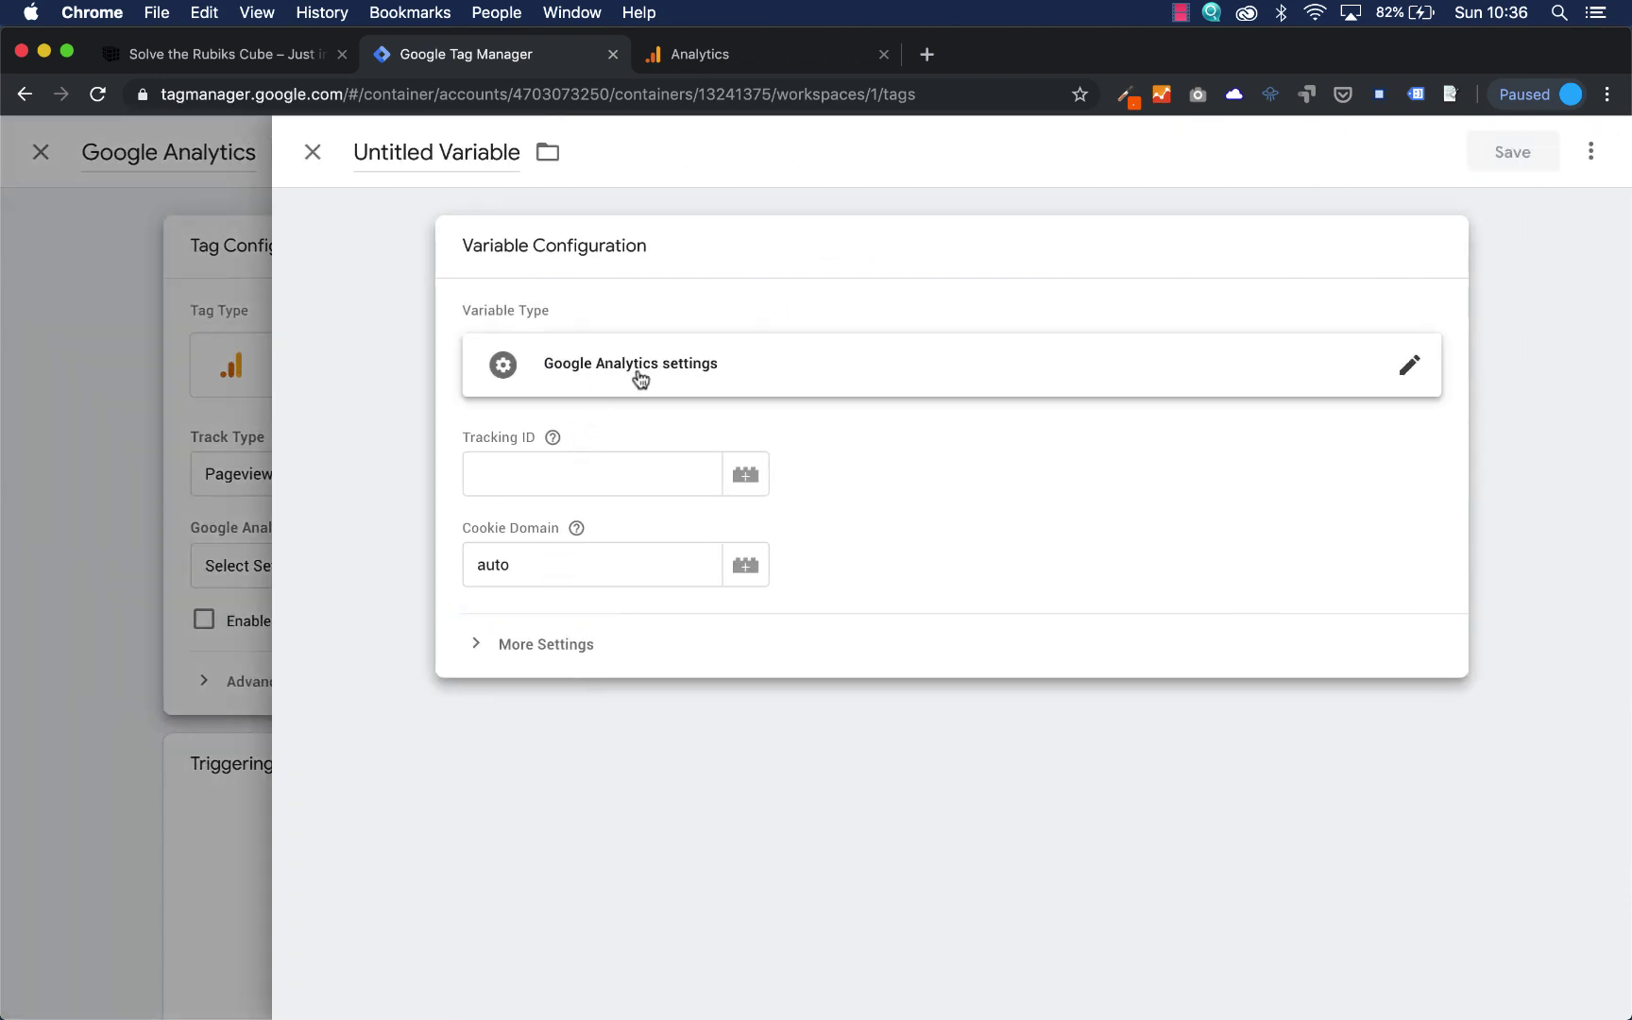
{"action": "left_click", "coordinate": [514, 471]}
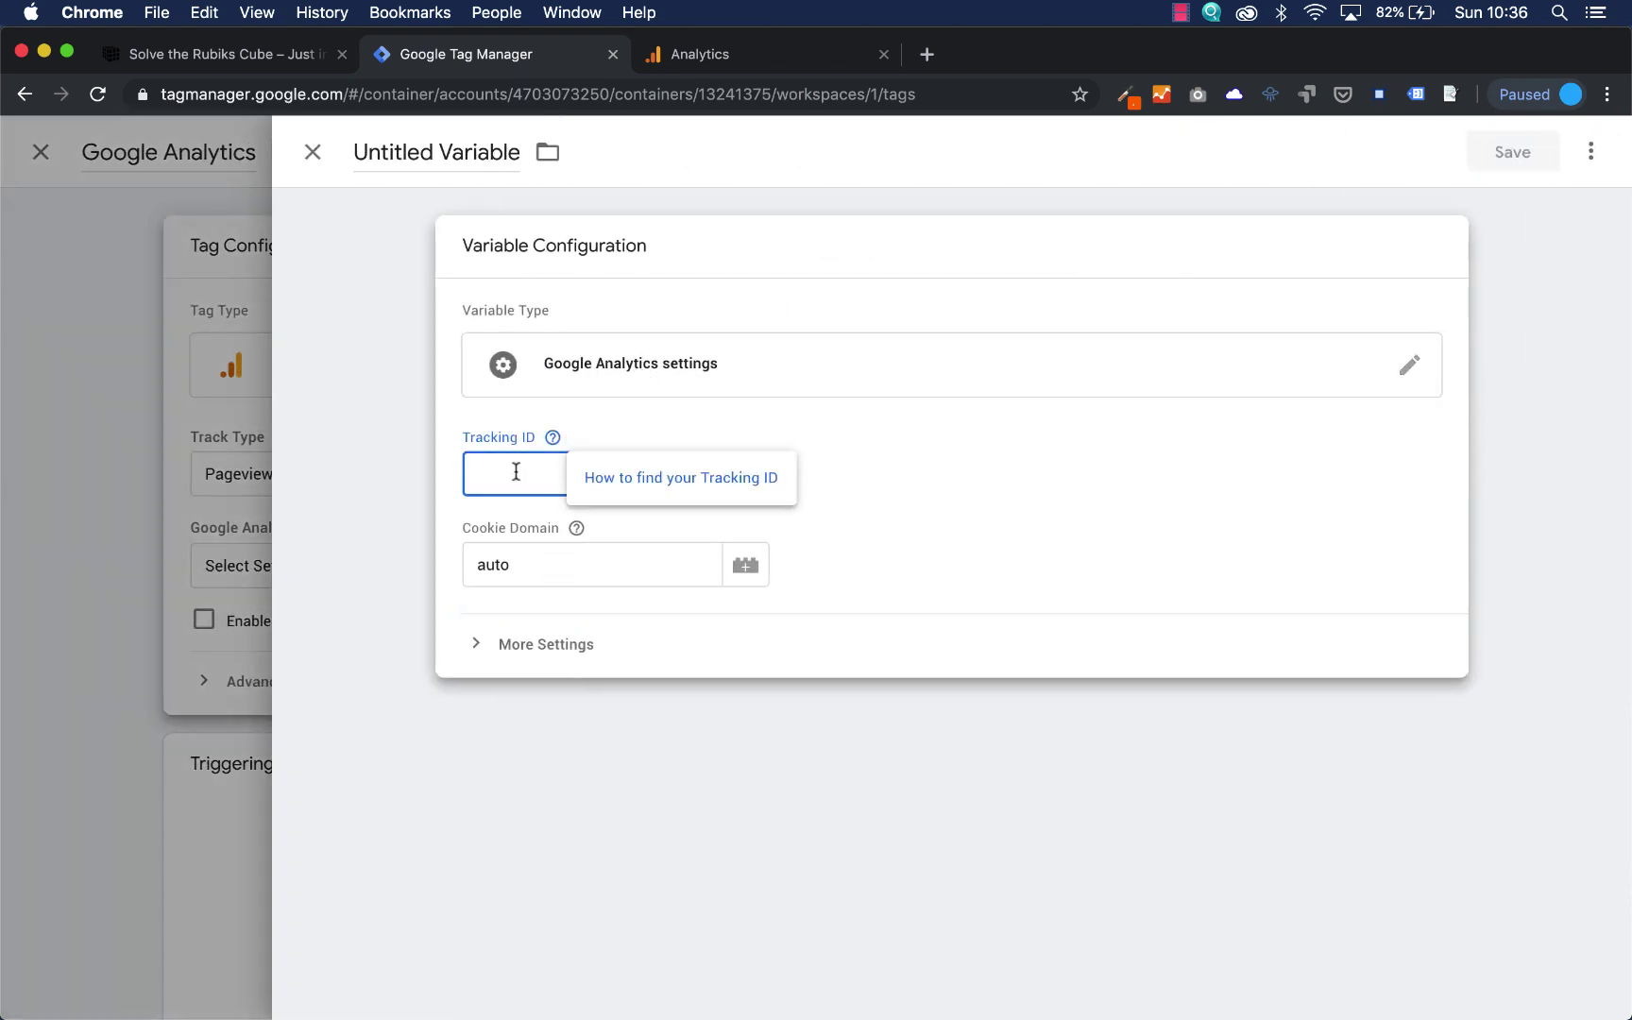
{"action": "key", "text": "super+v"}
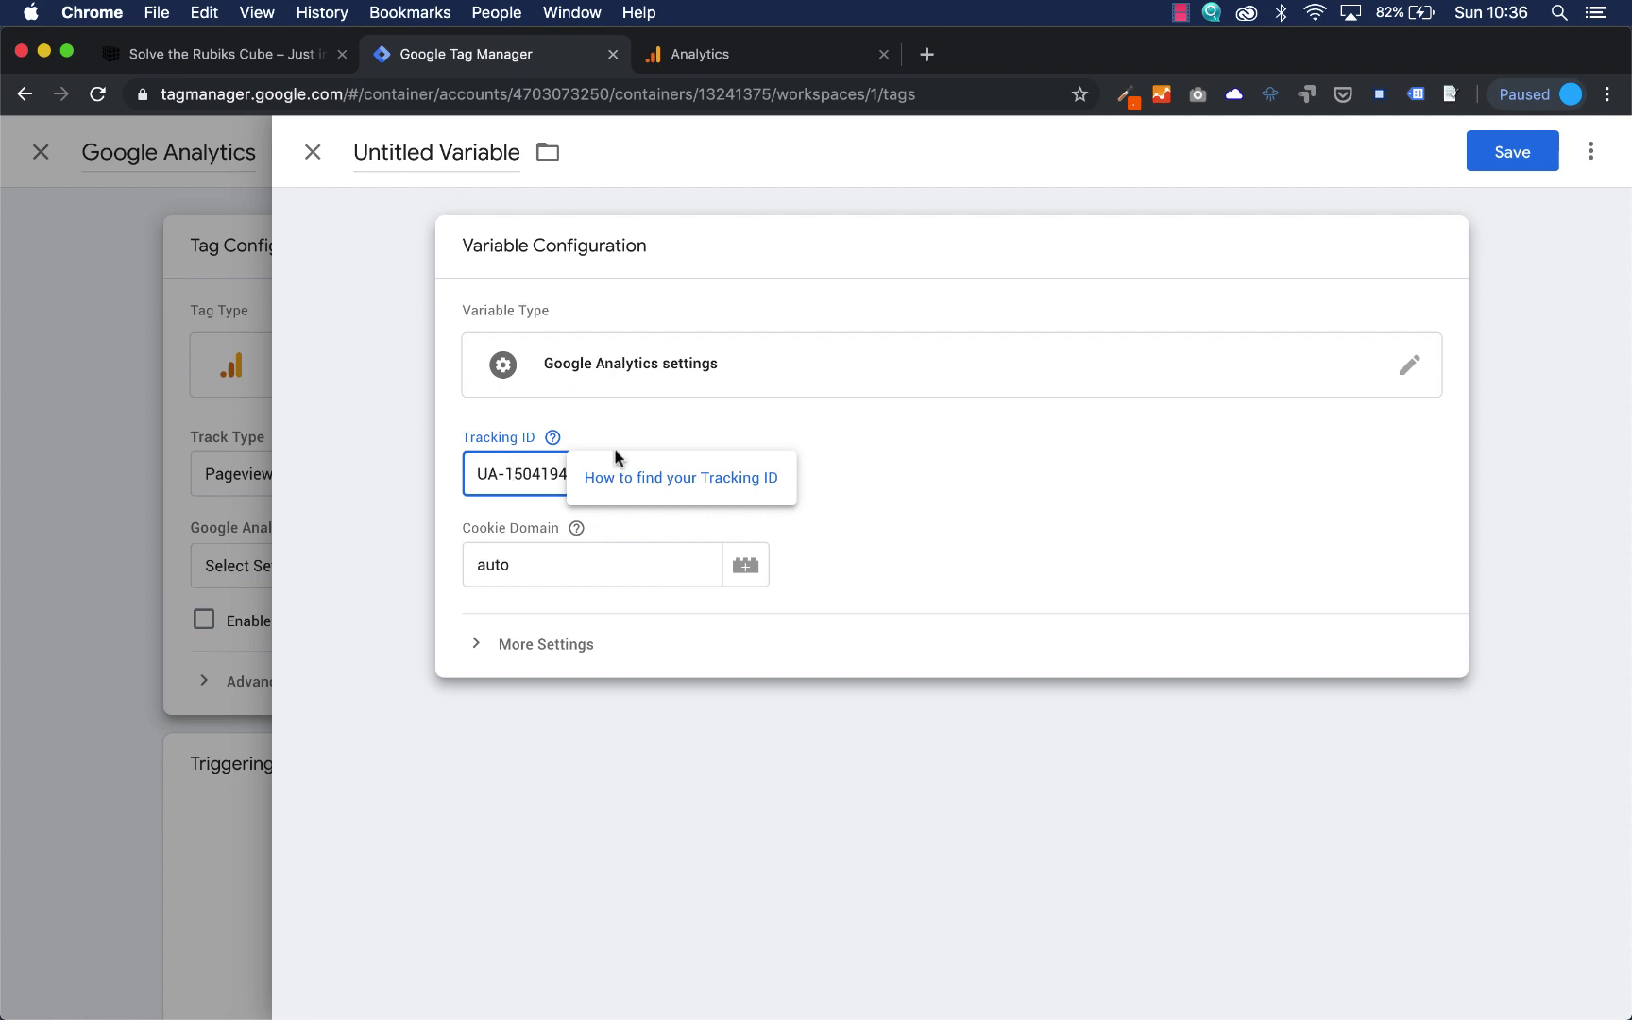
{"action": "left_click", "coordinate": [952, 505]}
{"action": "triple_click", "coordinate": [461, 144]}
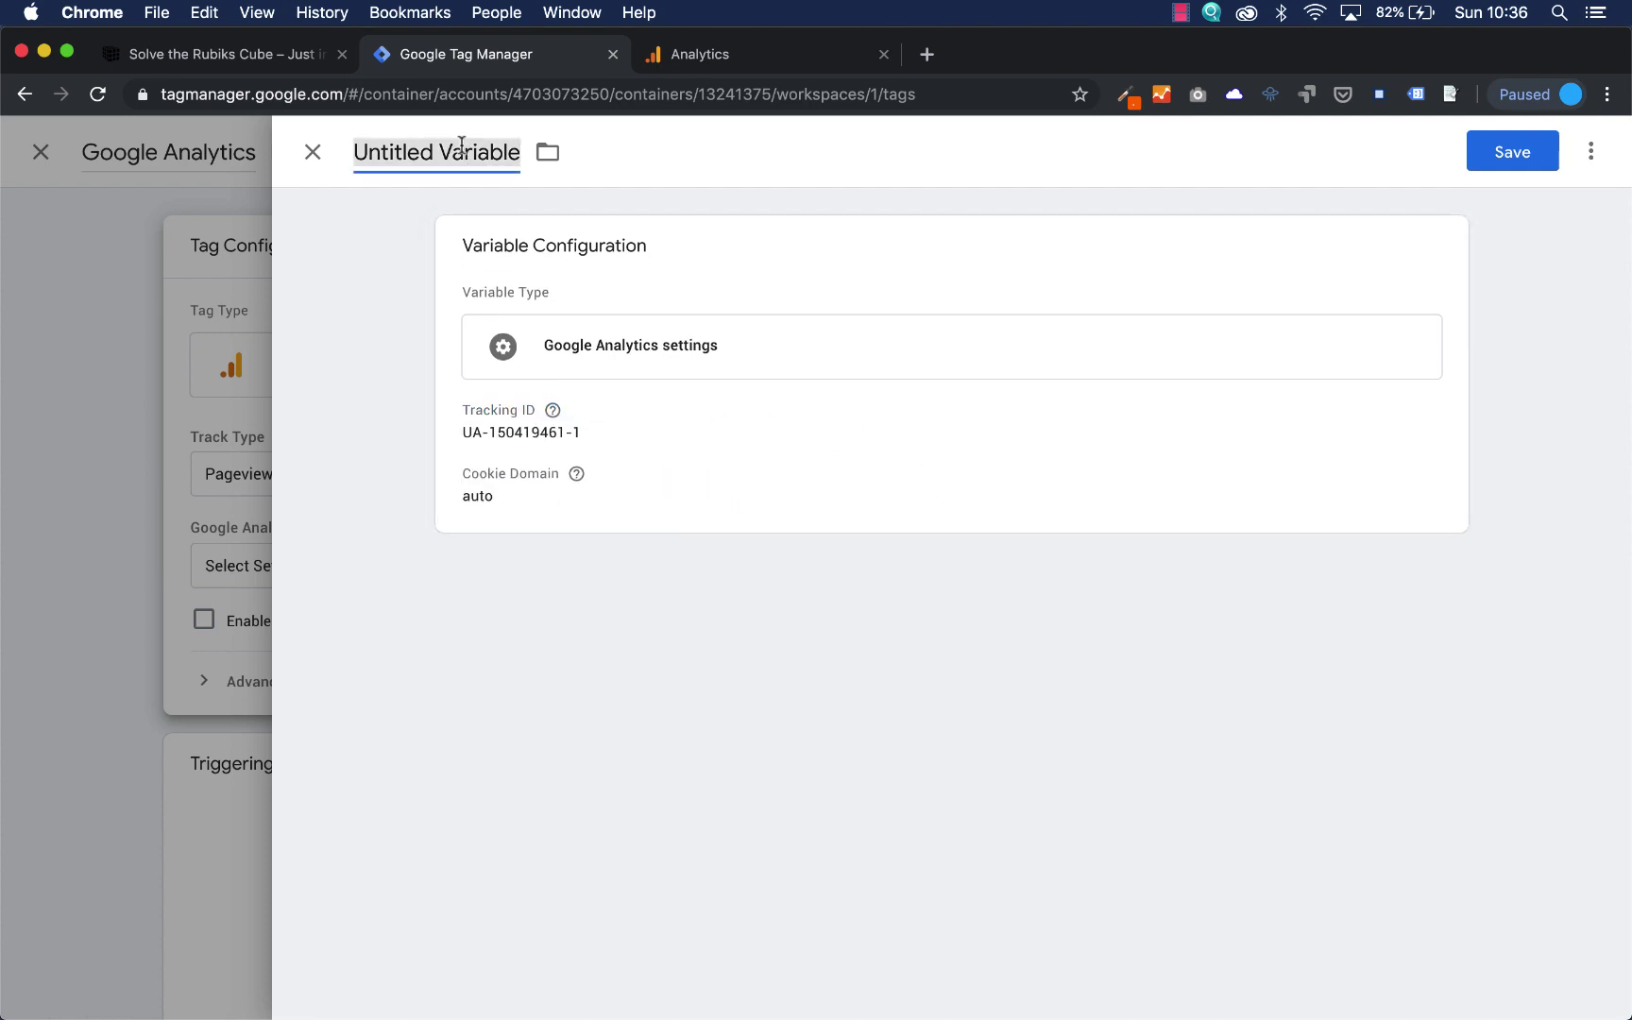
{"action": "type", "text": "Google Analytics tracking ID"}
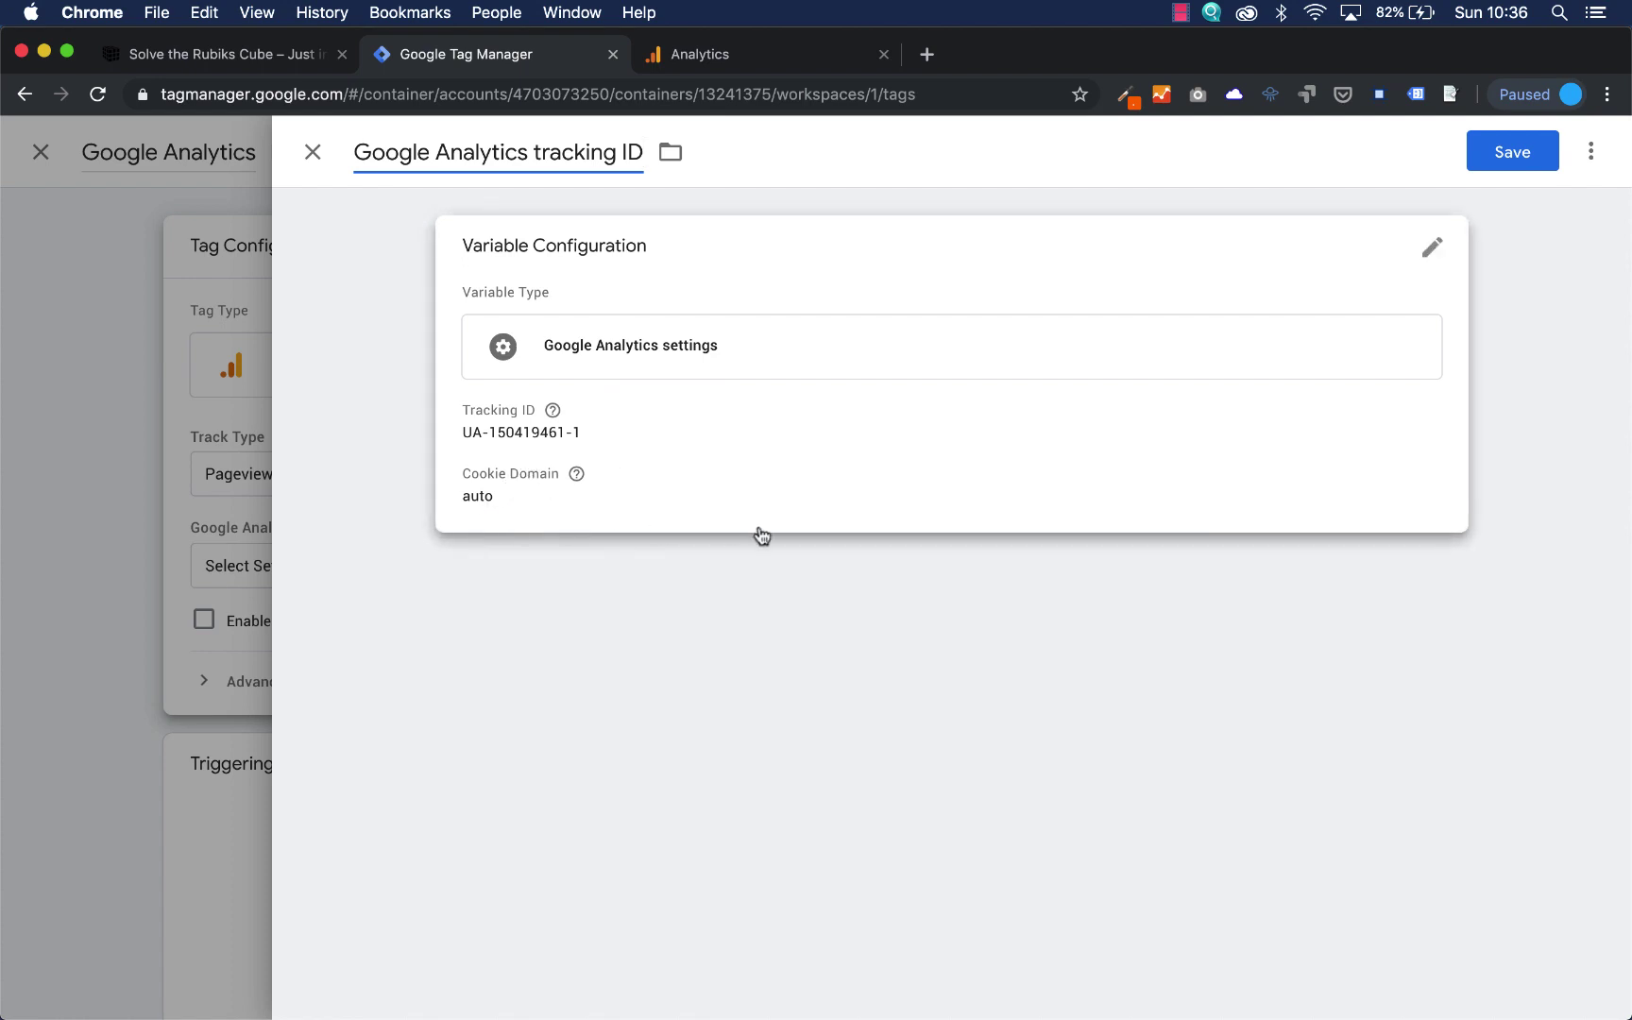
{"action": "left_click", "coordinate": [1510, 153]}
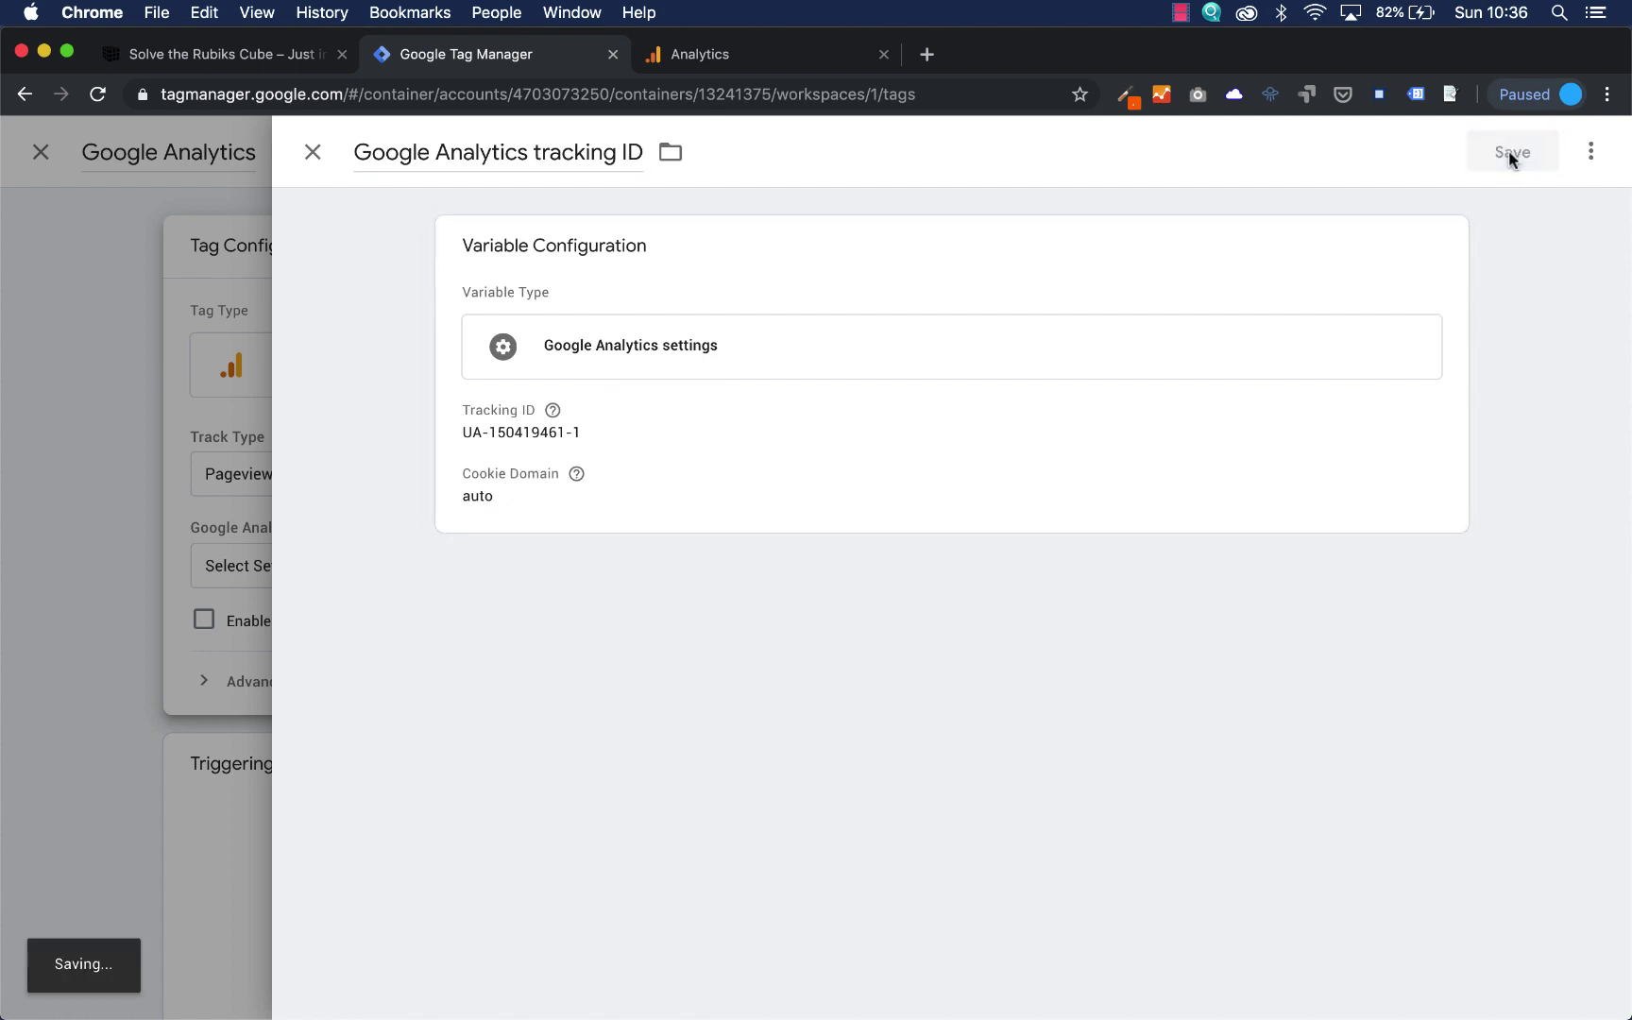
Add the All Pages trigger to the Google Analytics tag and save the tag.
{"action": "scroll", "coordinate": [978, 651], "scroll_direction": "down", "scroll_amount": 1}
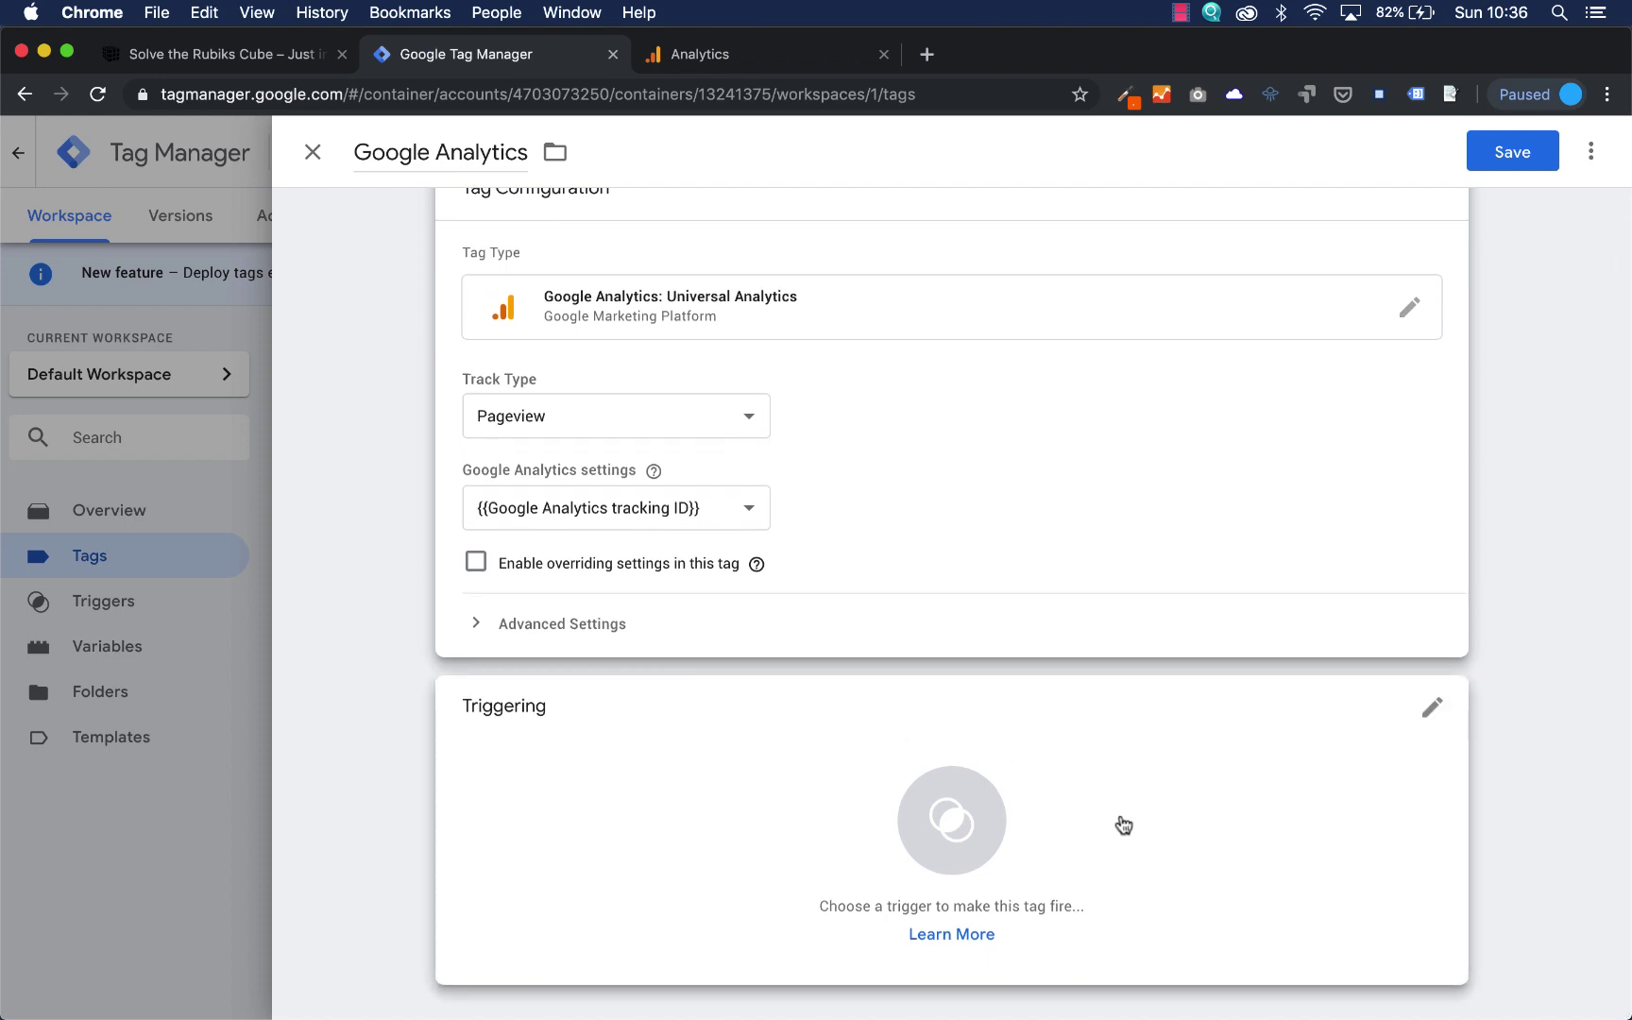
{"action": "left_click", "coordinate": [951, 846]}
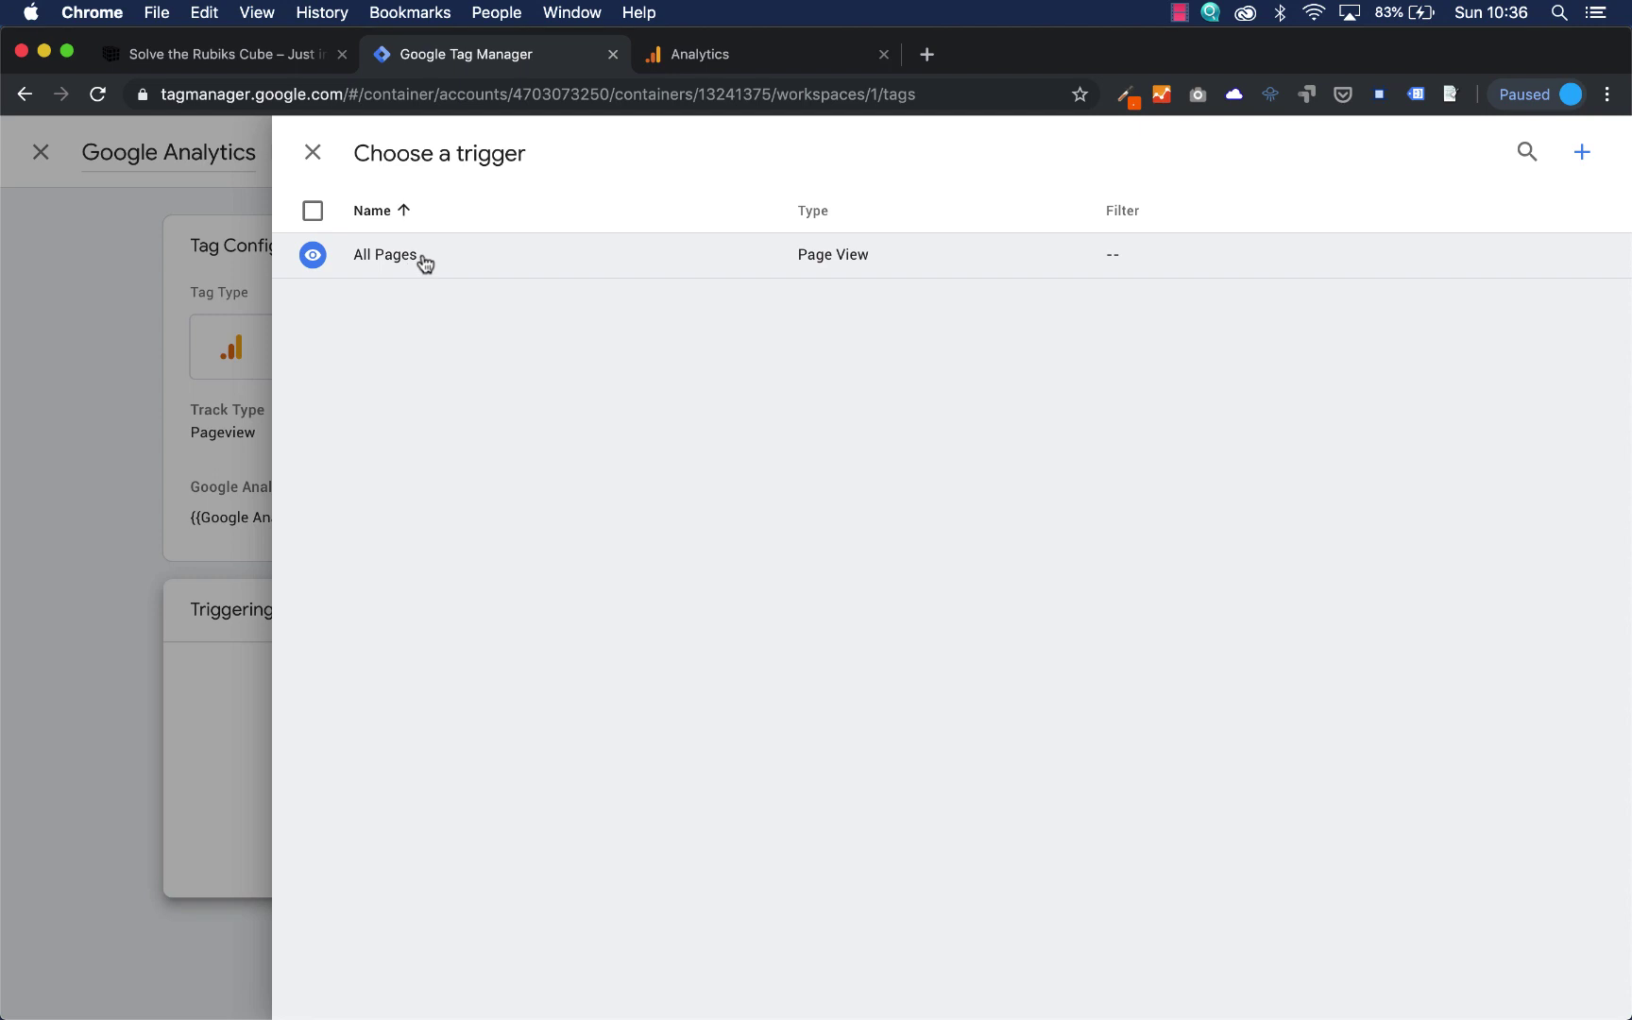
{"action": "left_click", "coordinate": [470, 268]}
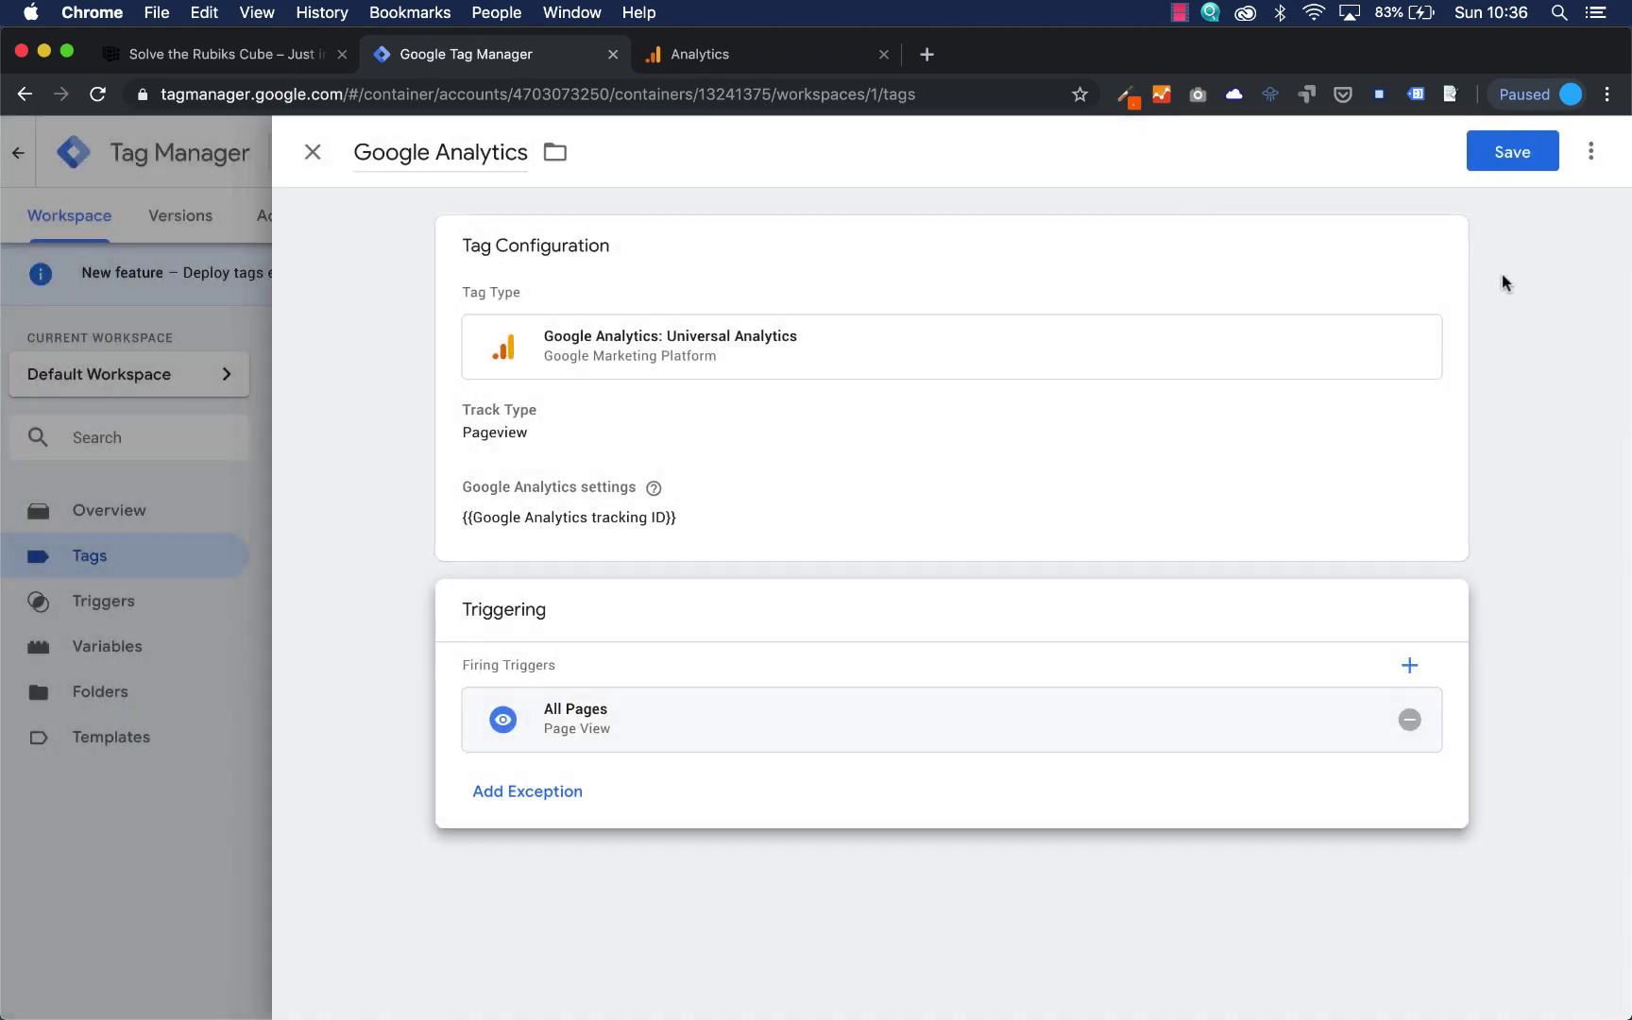
{"action": "left_click", "coordinate": [1528, 157]}
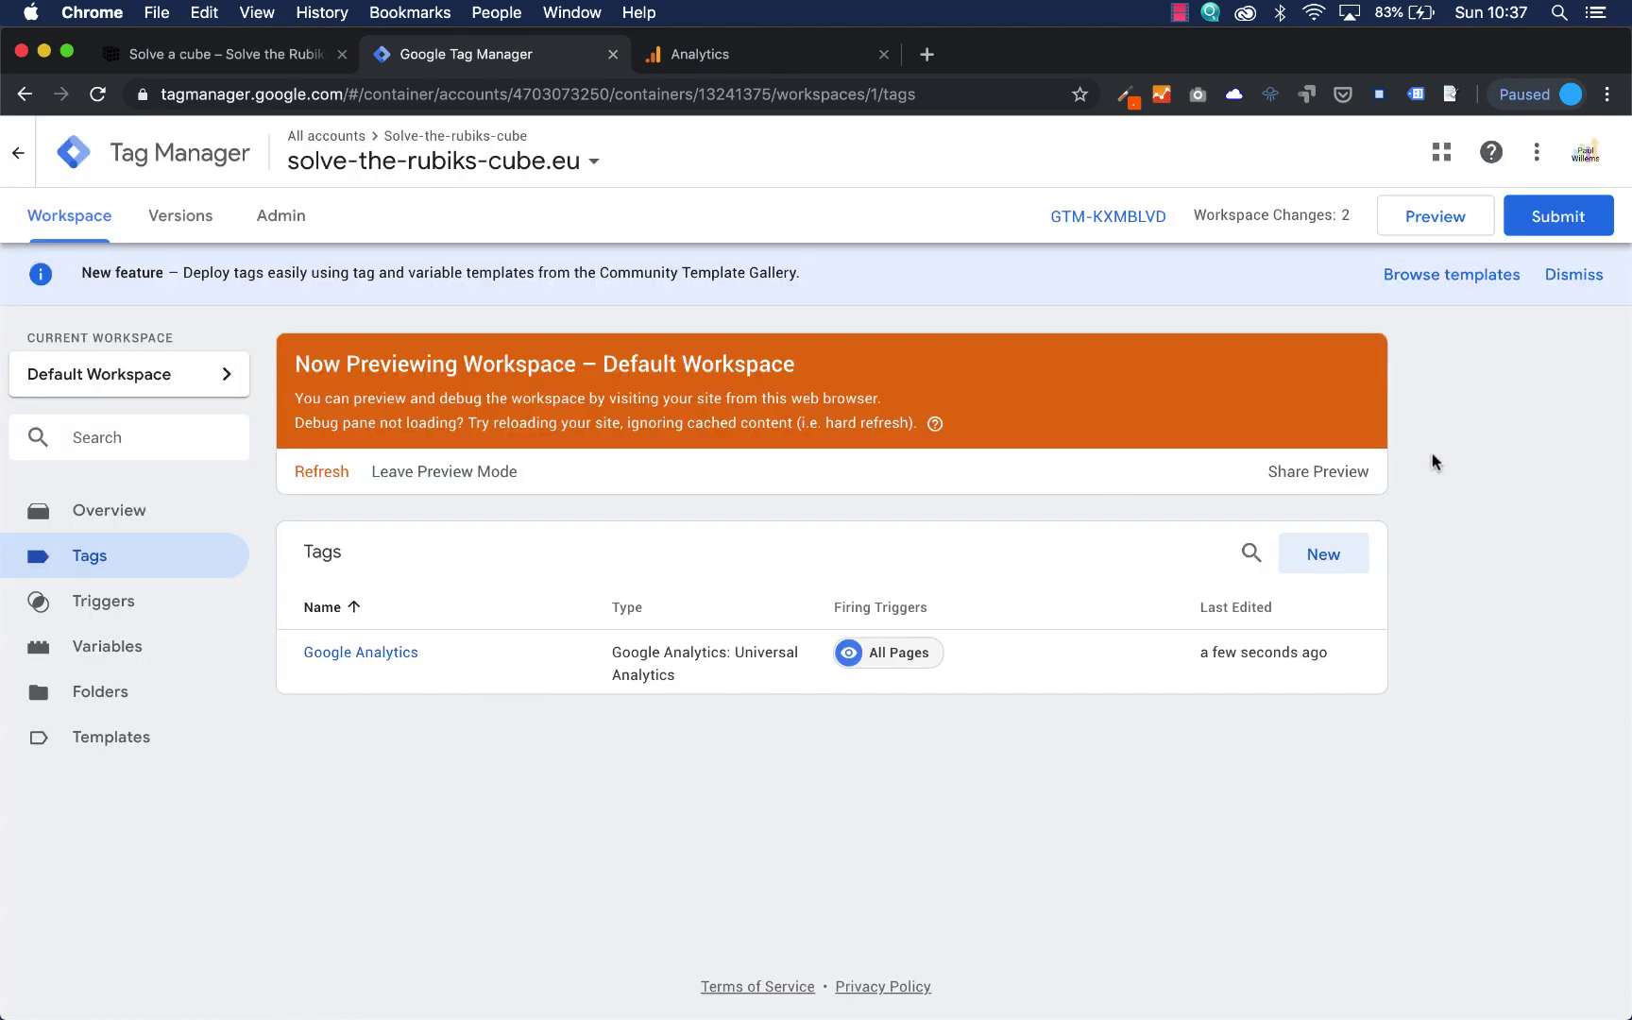
Publish the workspace changes to Live as version "Google Analytics" with the description "Added google analytics".
{"action": "left_click", "coordinate": [1583, 220]}
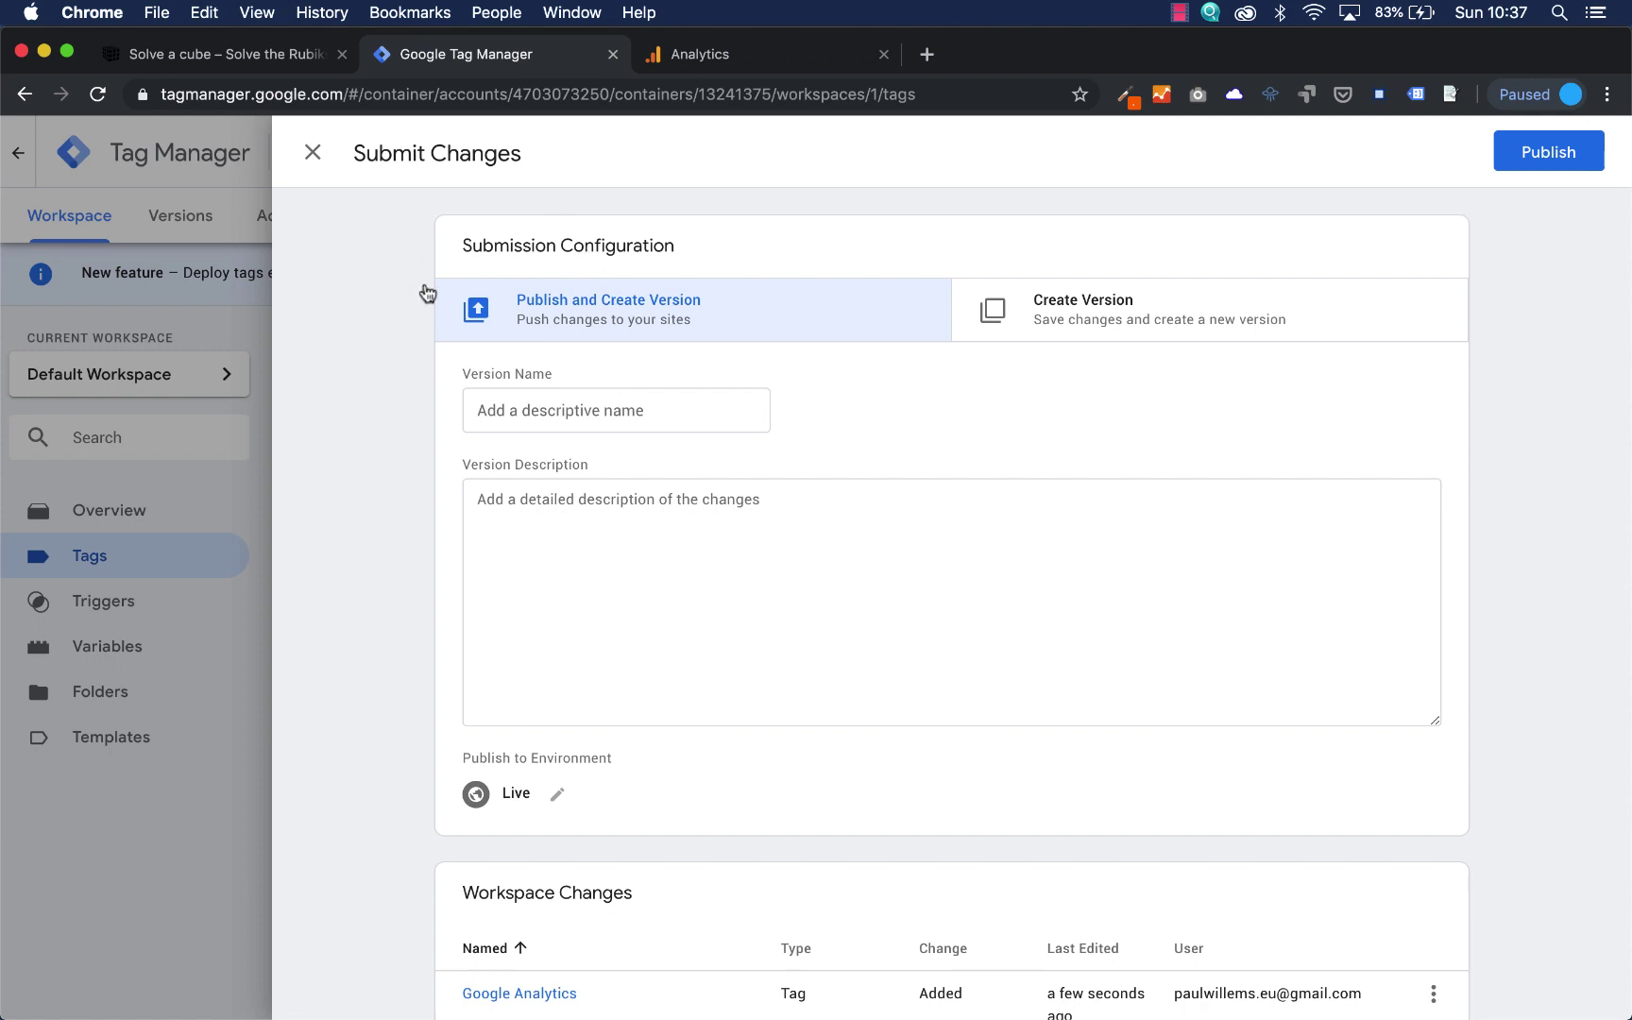
{"action": "left_click", "coordinate": [611, 413]}
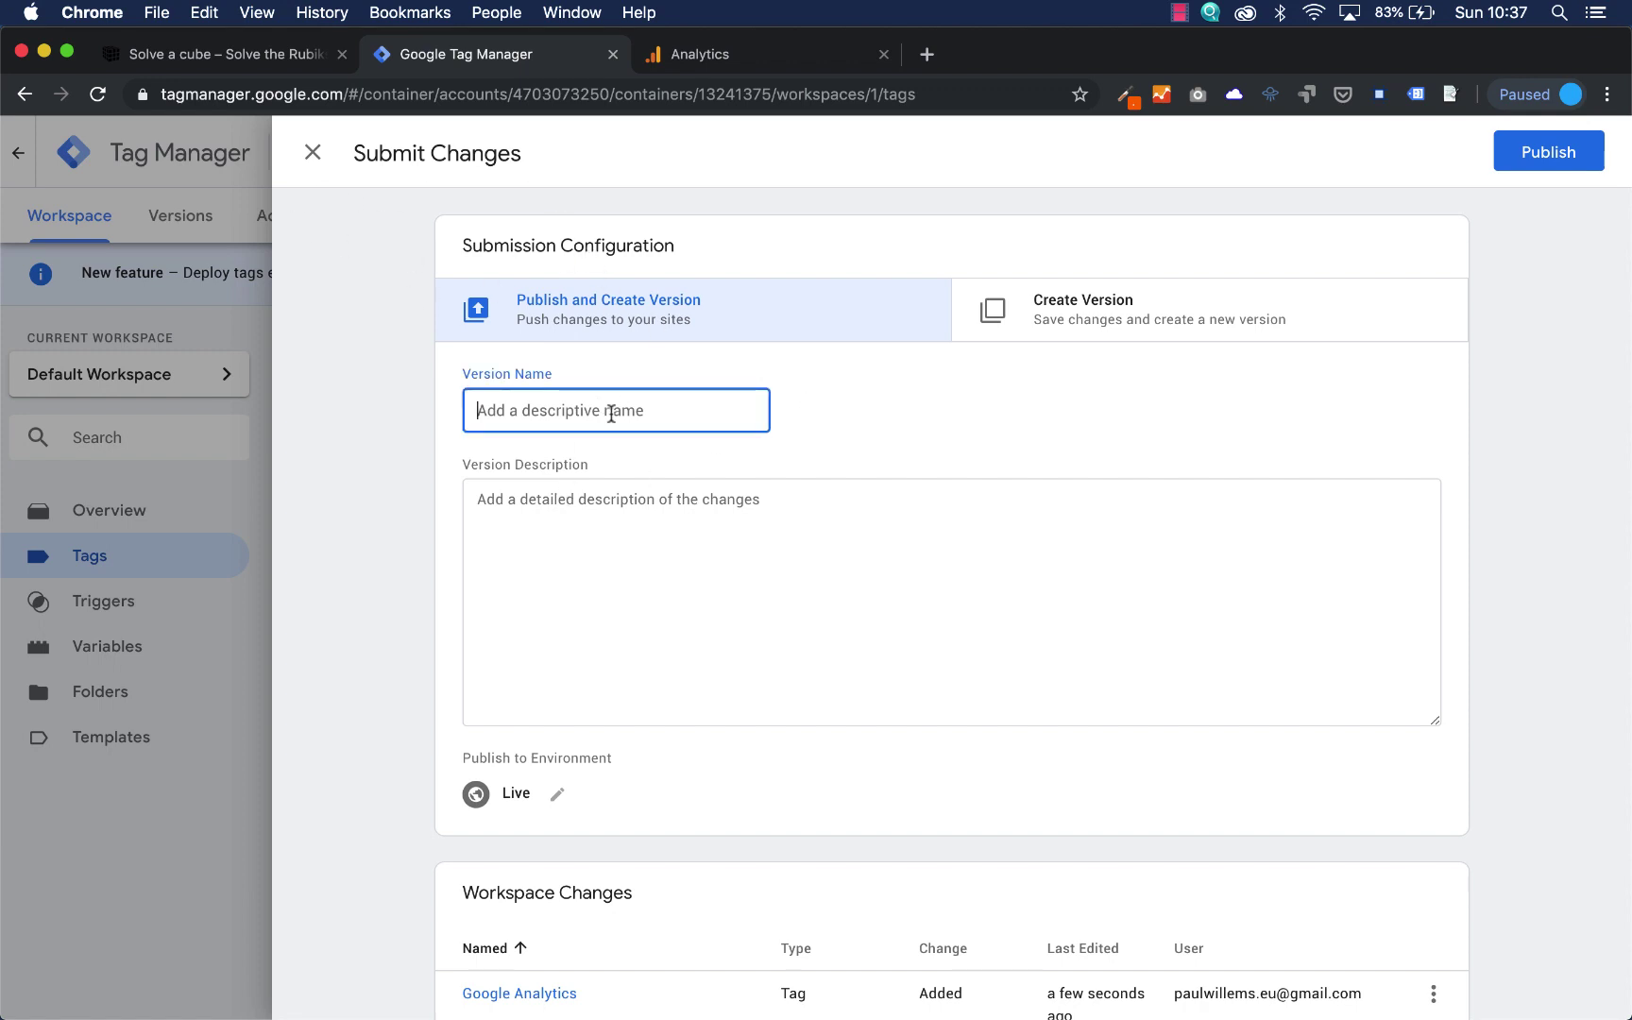
{"action": "type", "text": "Google Analytics"}
{"action": "left_click", "coordinate": [1012, 539]}
{"action": "type", "text": "Added google analytics"}
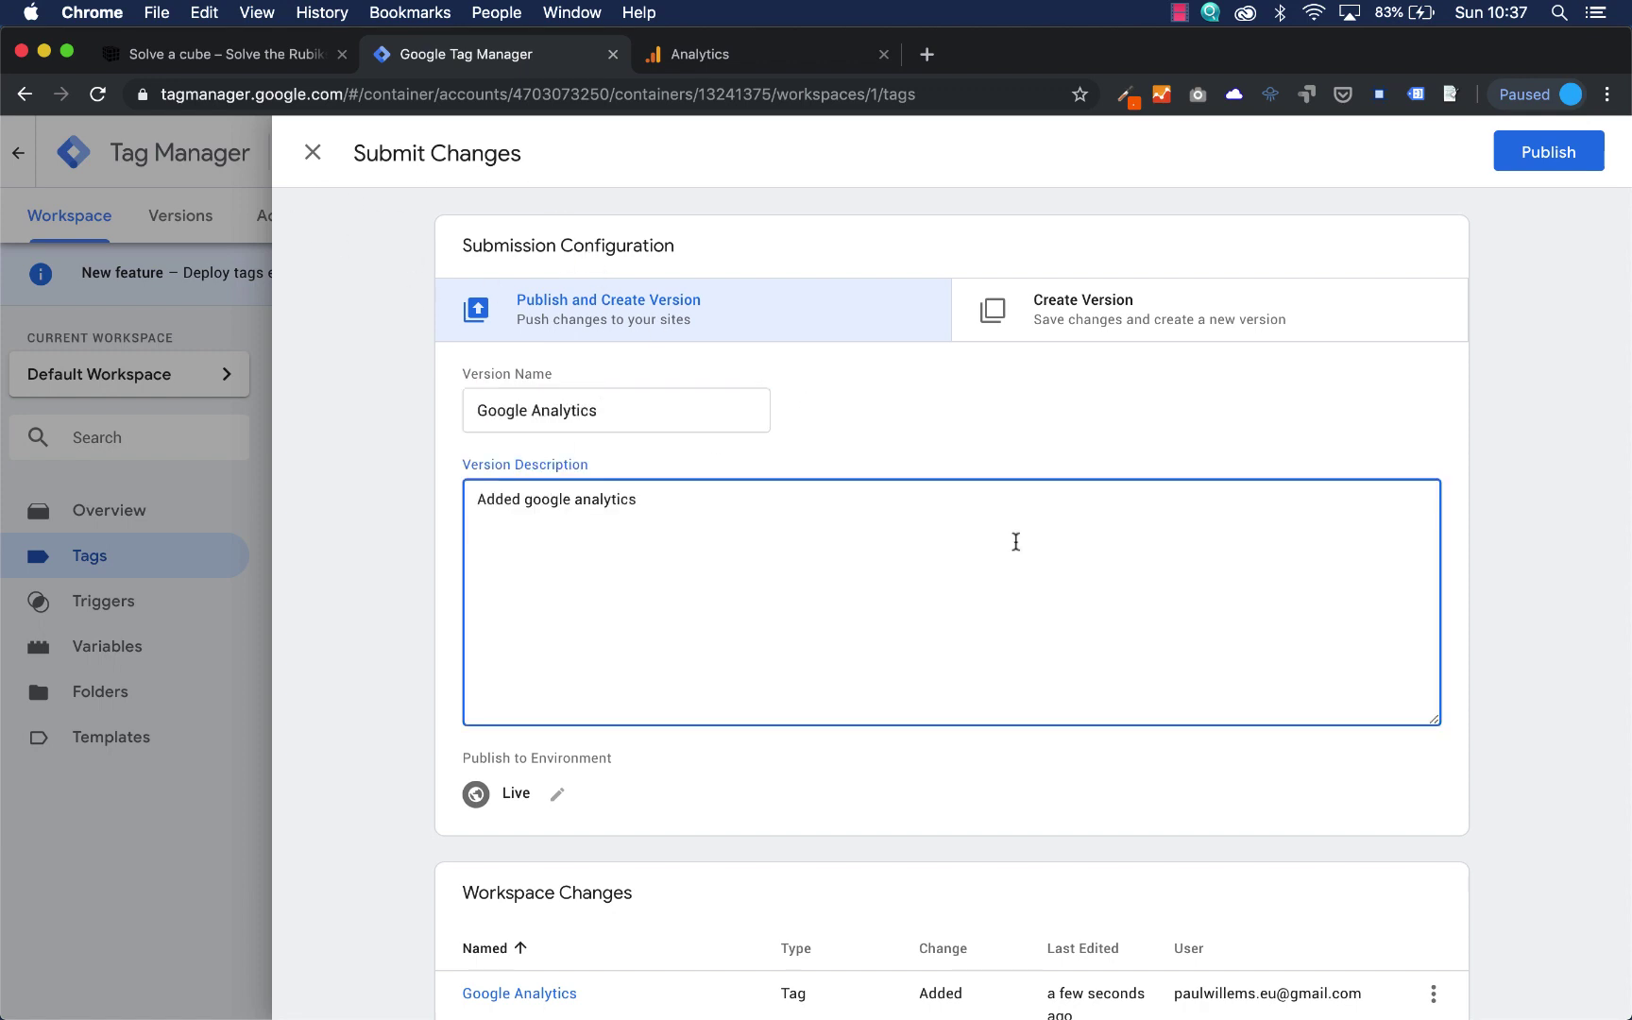
{"action": "scroll", "coordinate": [900, 558], "scroll_direction": "down", "scroll_amount": 3}
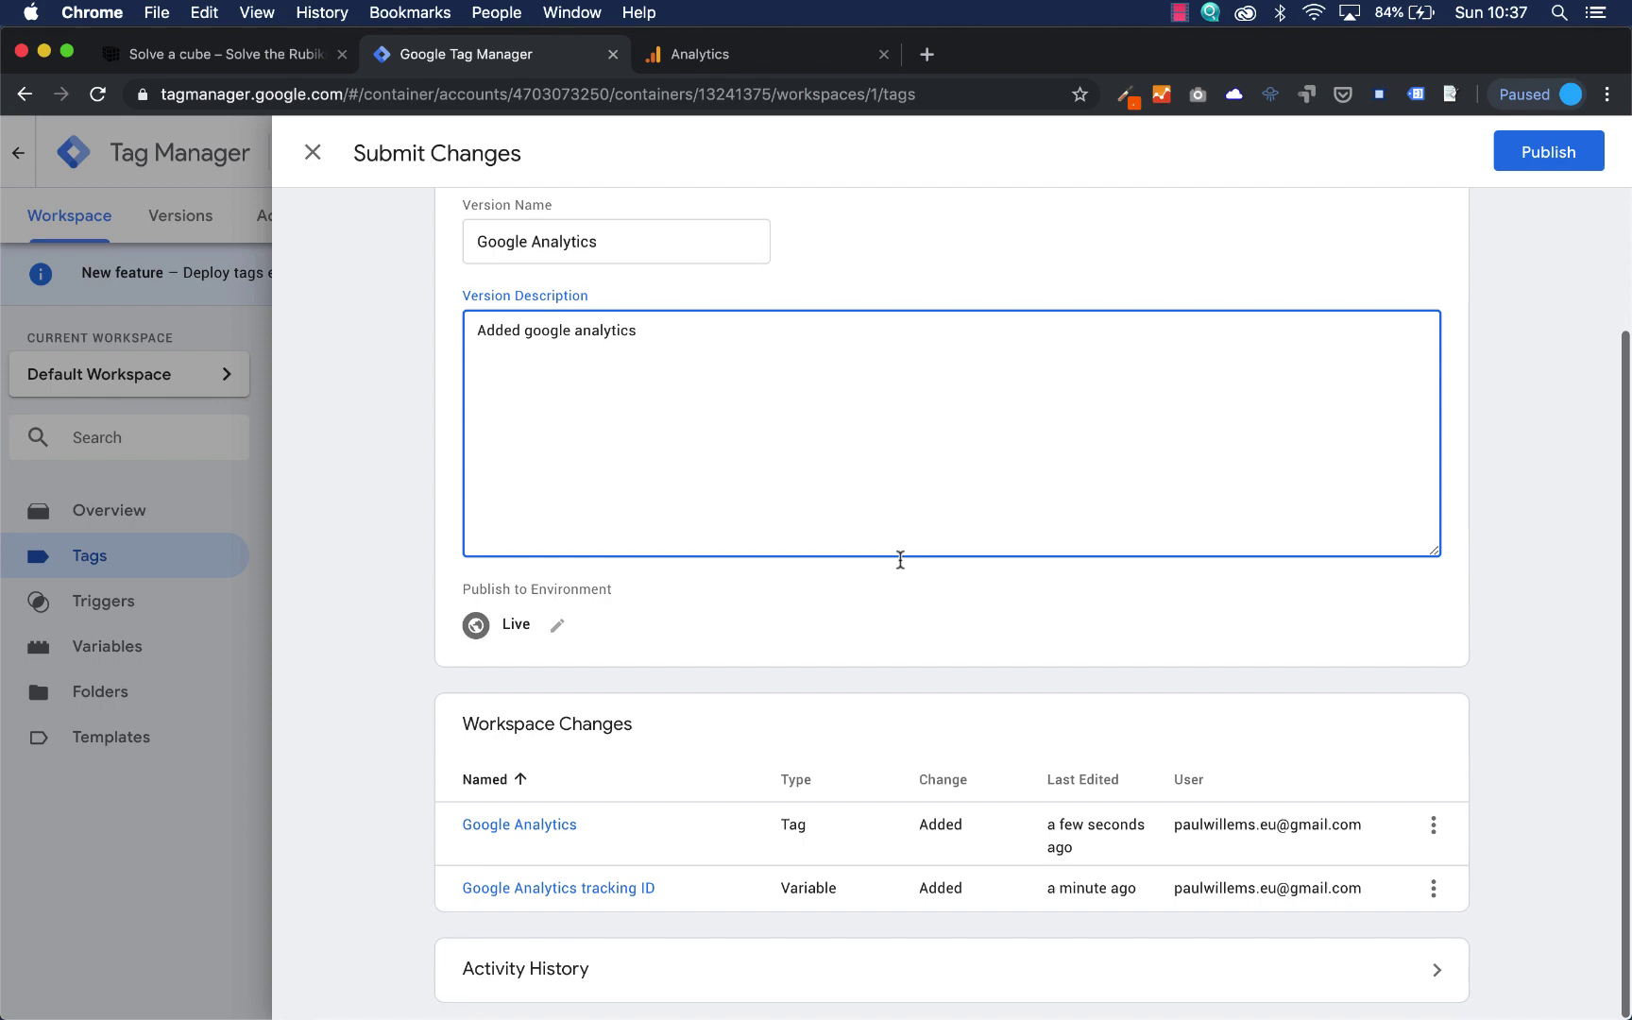
{"action": "scroll", "coordinate": [900, 560], "scroll_direction": "up", "scroll_amount": 3}
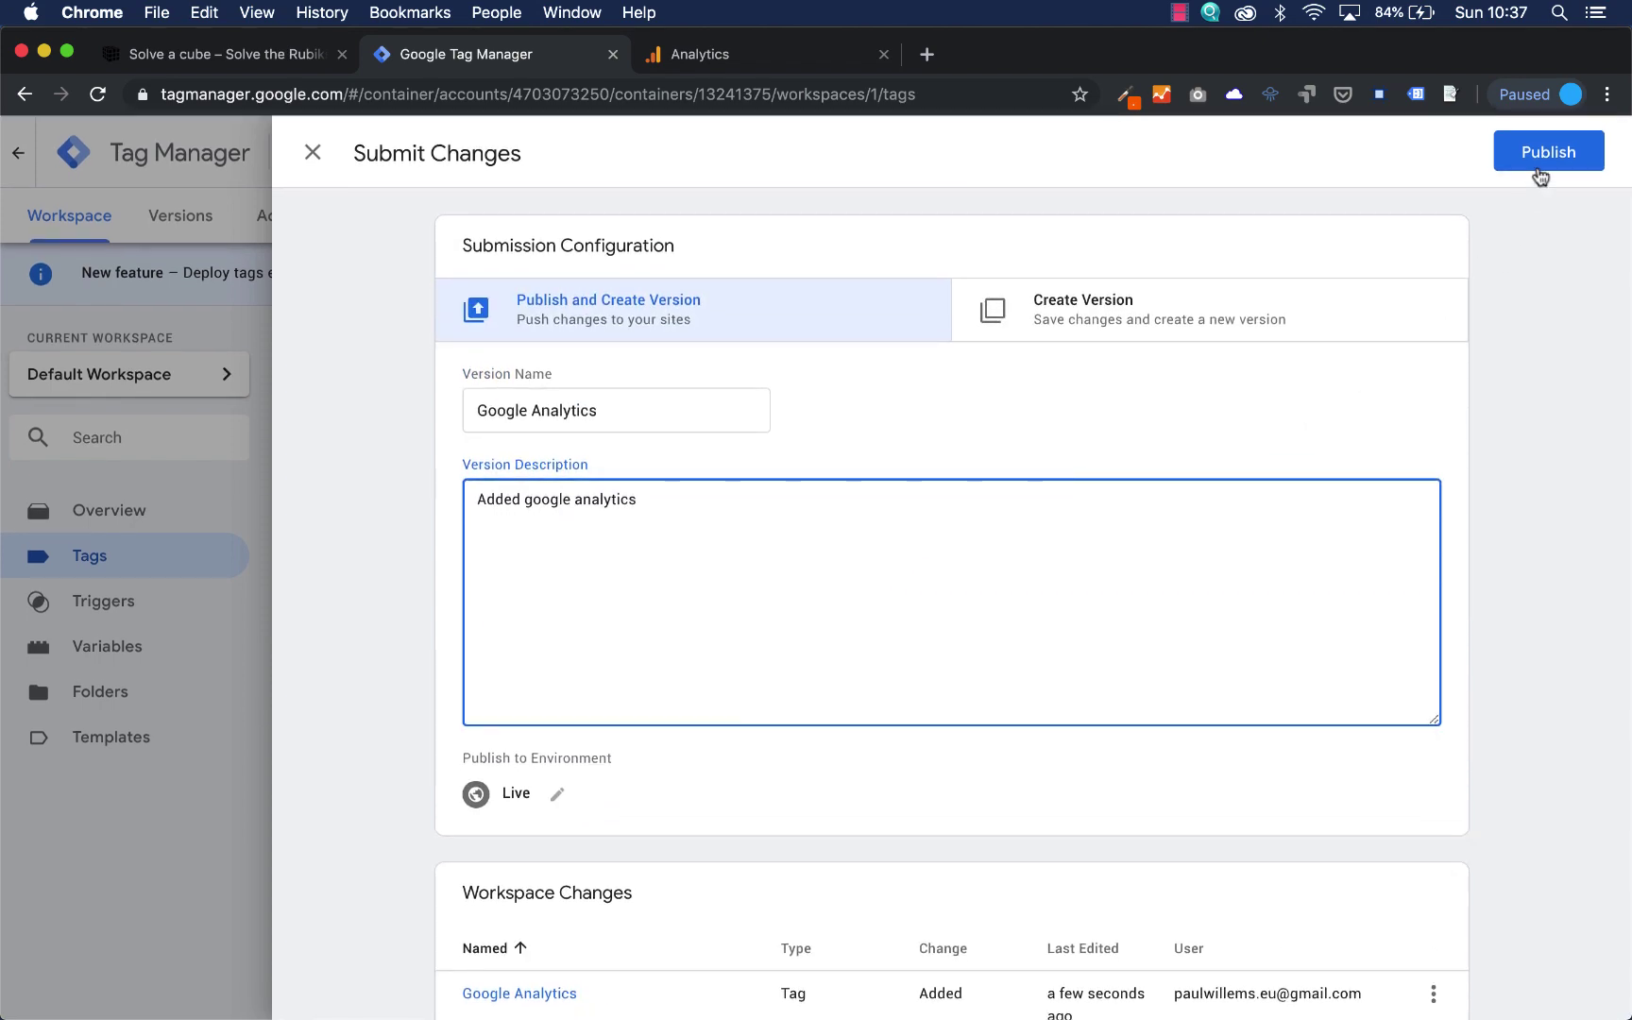
{"action": "left_click", "coordinate": [1555, 155]}
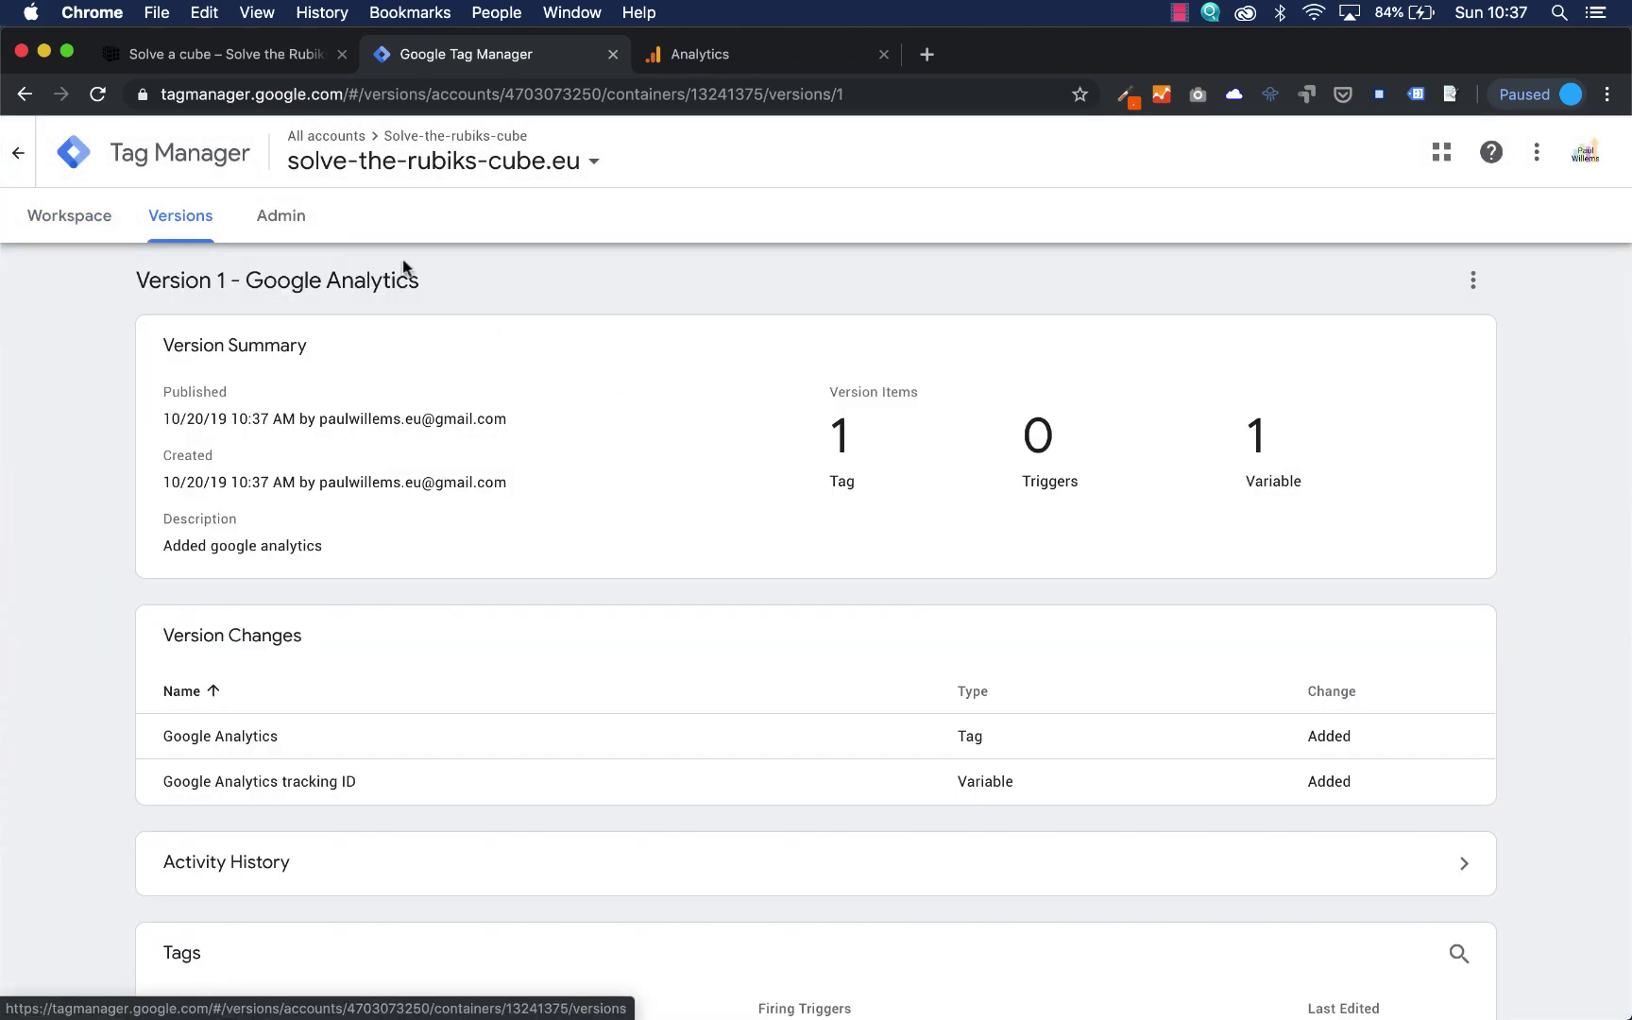
Switch to the website, reload the Solve a cube page and open the home page to check which tags fire.
{"action": "left_click", "coordinate": [269, 54]}
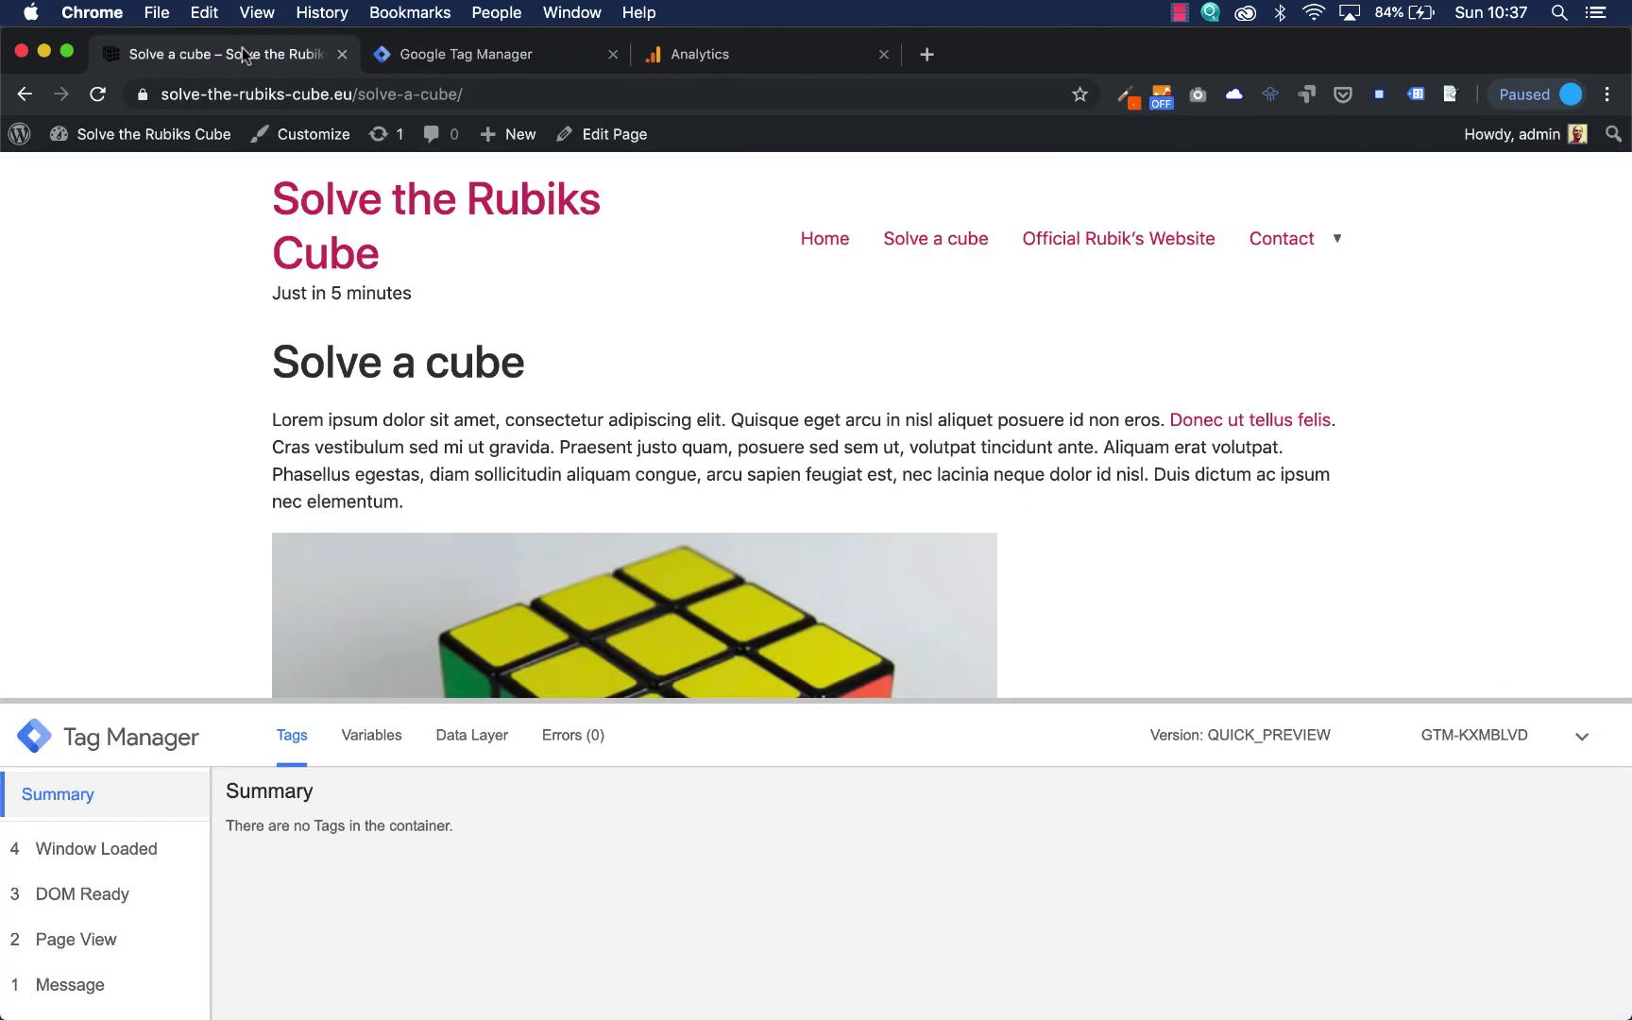
{"action": "left_click", "coordinate": [97, 94]}
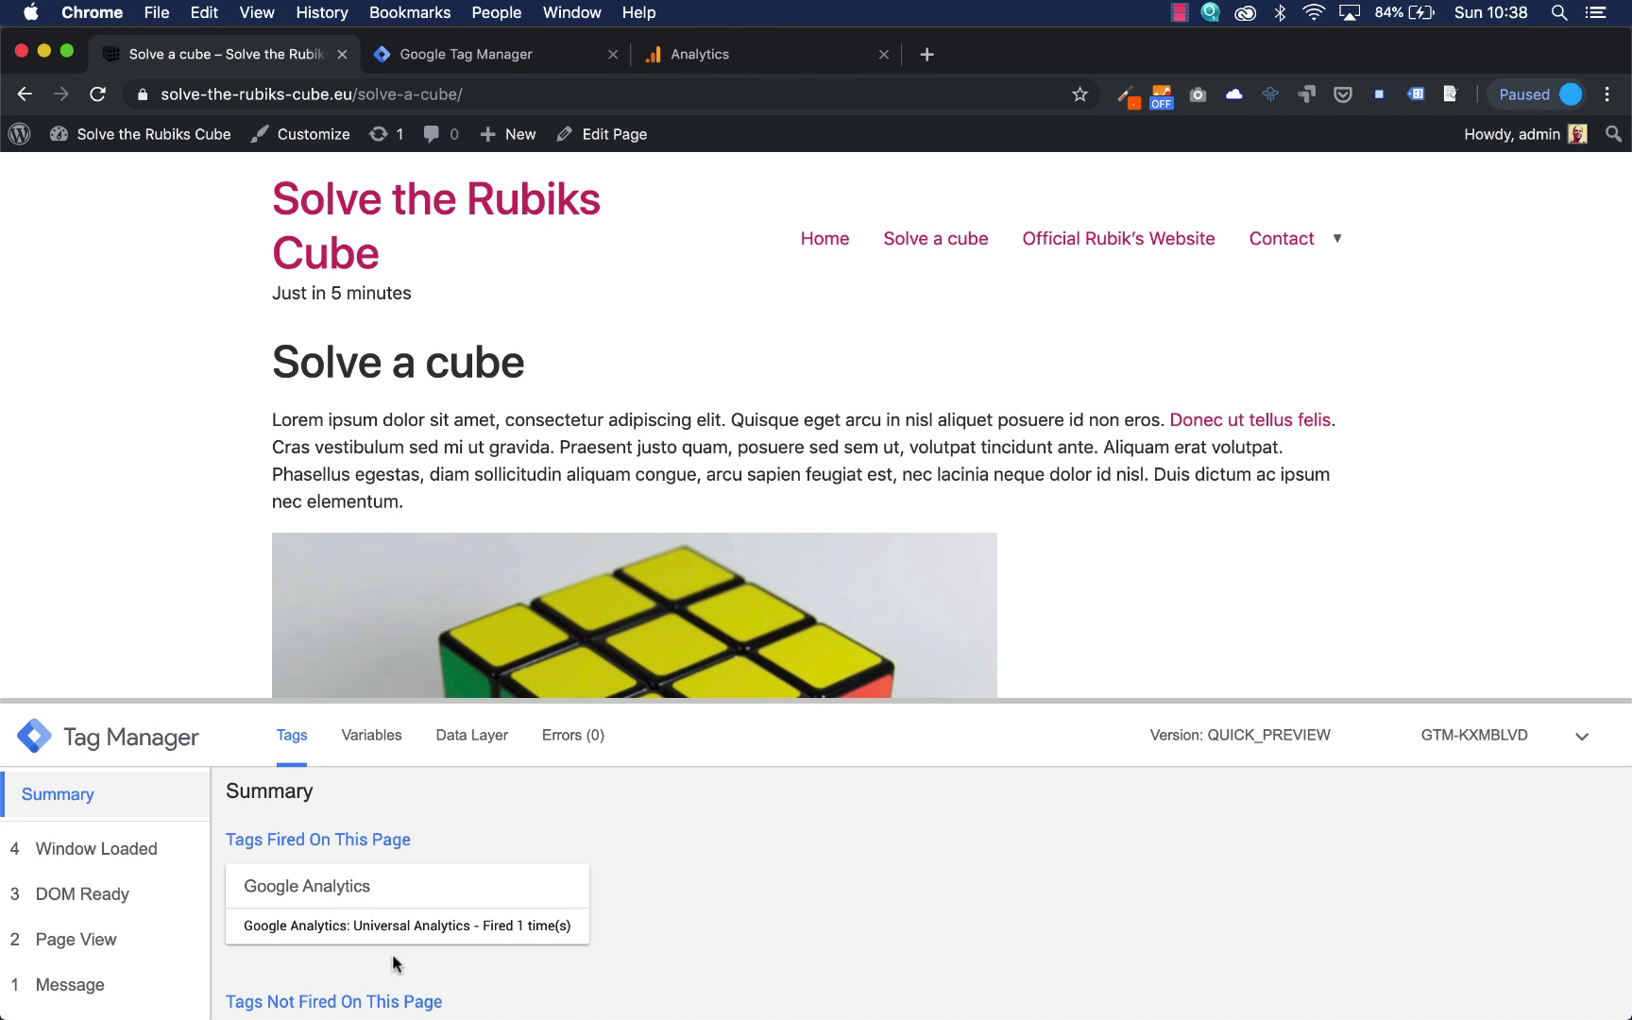
{"action": "left_click", "coordinate": [414, 215]}
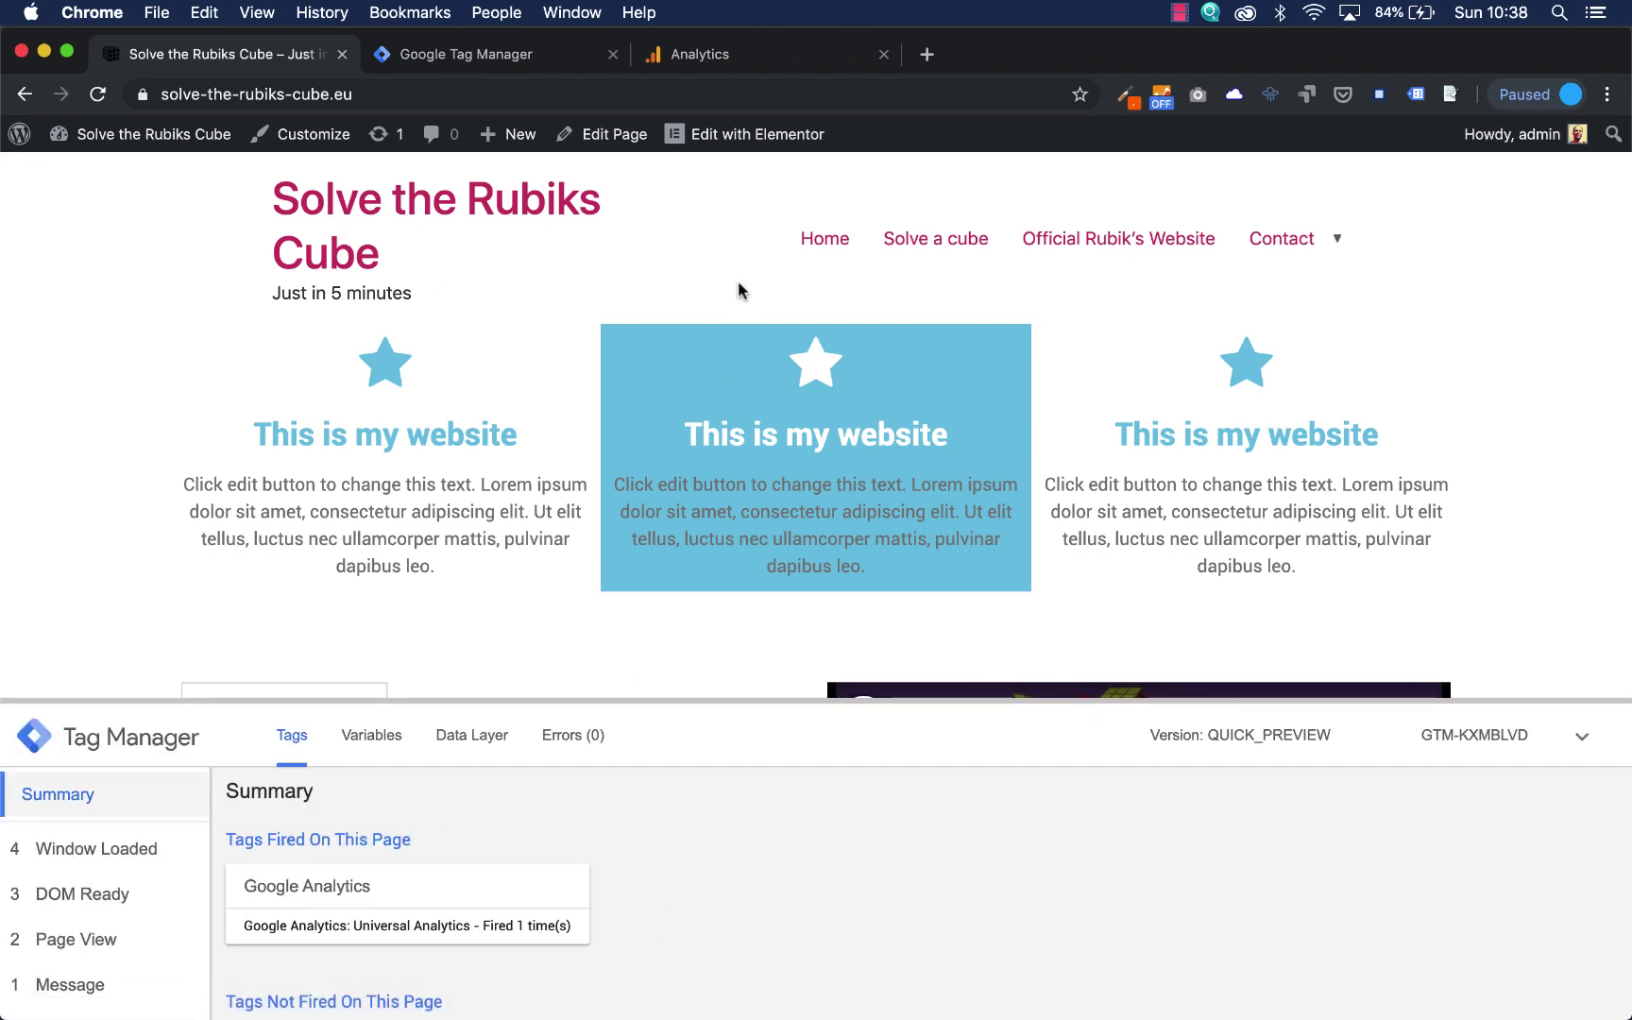
Switch to Google Analytics and open the Home report to check the active users right now.
{"action": "left_click", "coordinate": [769, 50]}
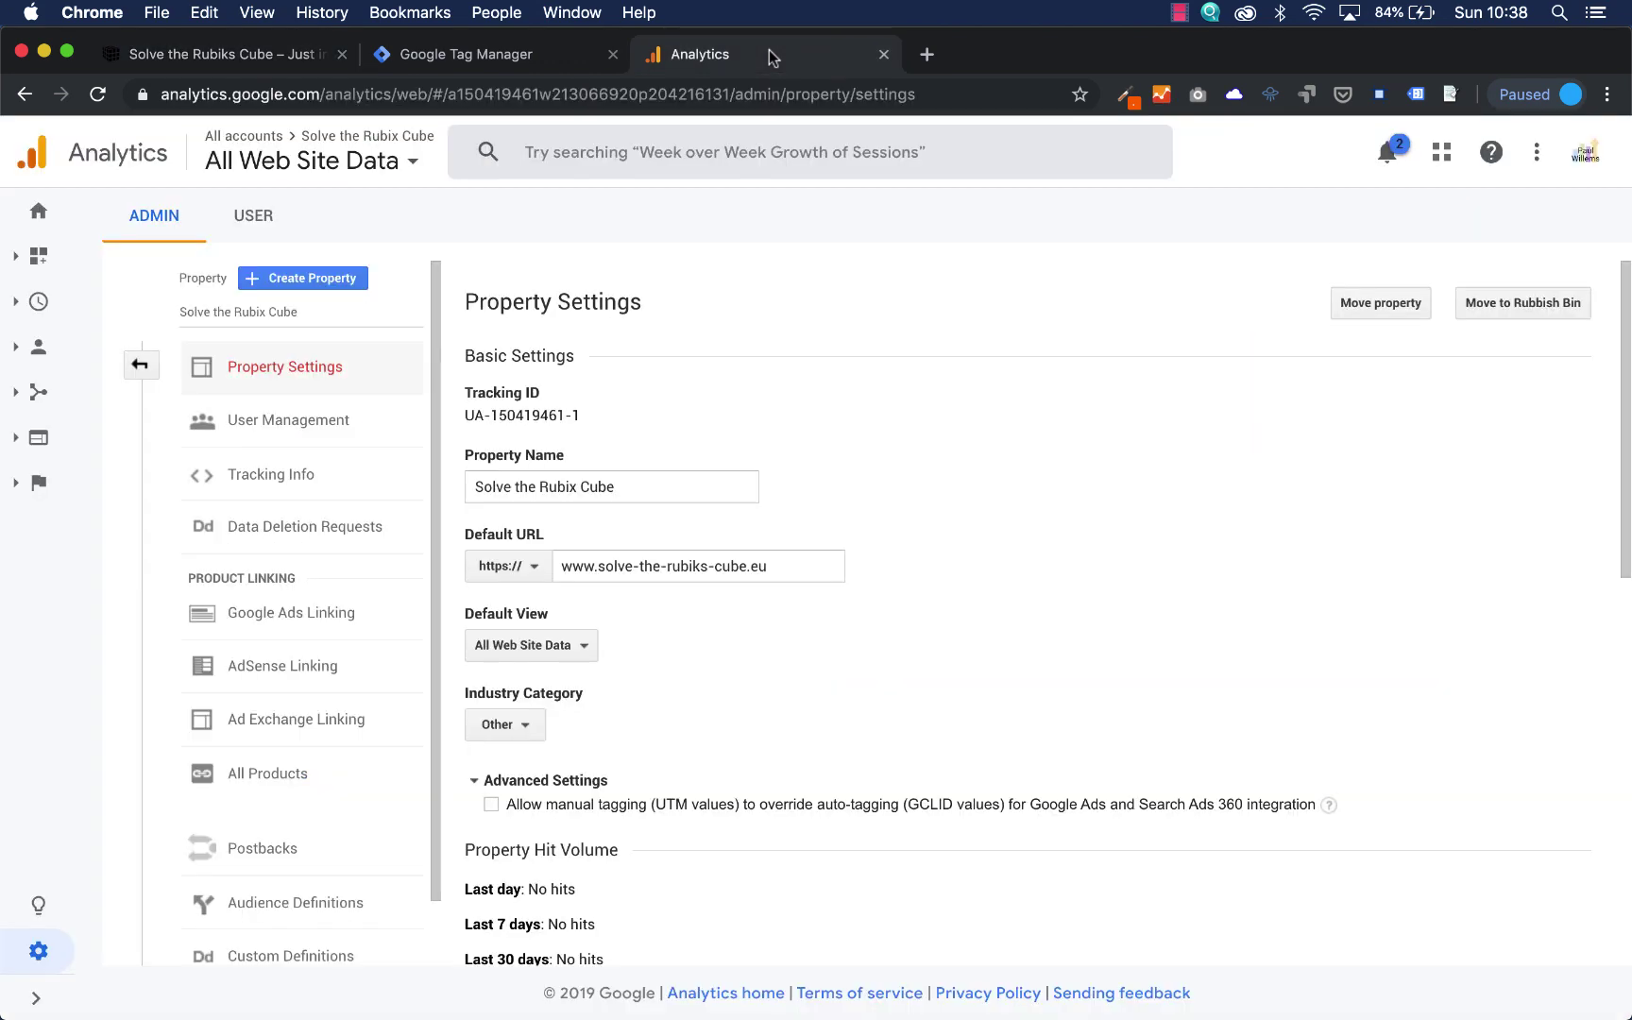
{"action": "left_click", "coordinate": [38, 227]}
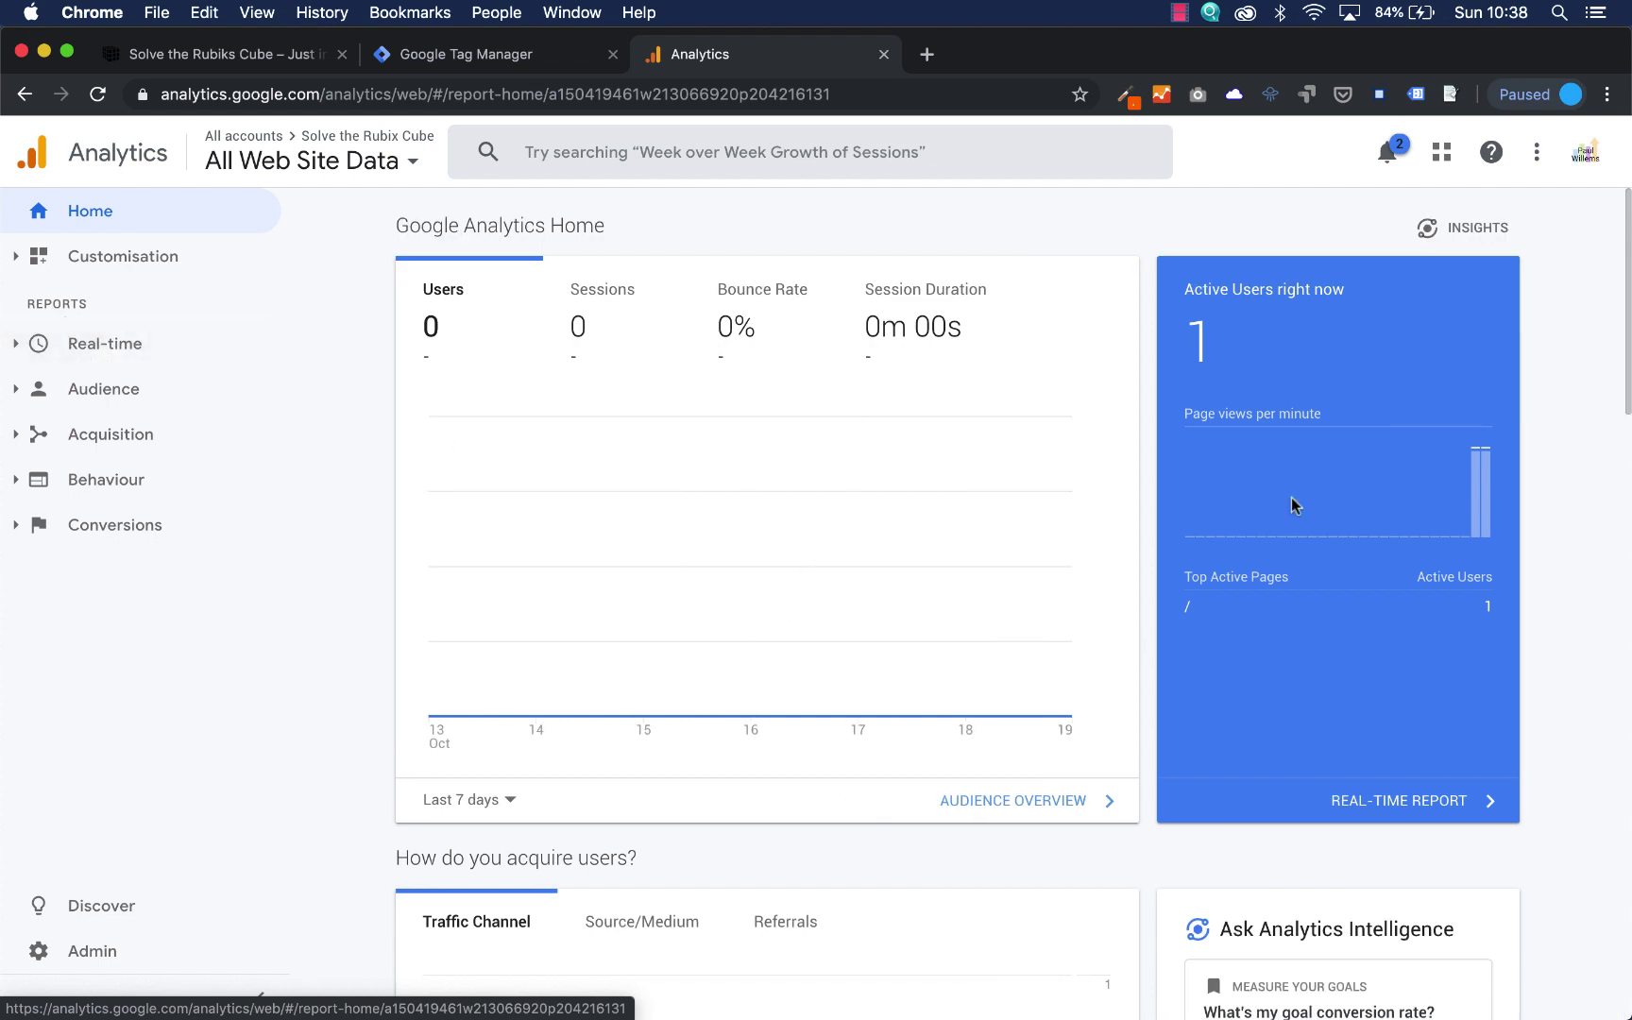
{"action": "mouse_move", "coordinate": [1442, 459]}
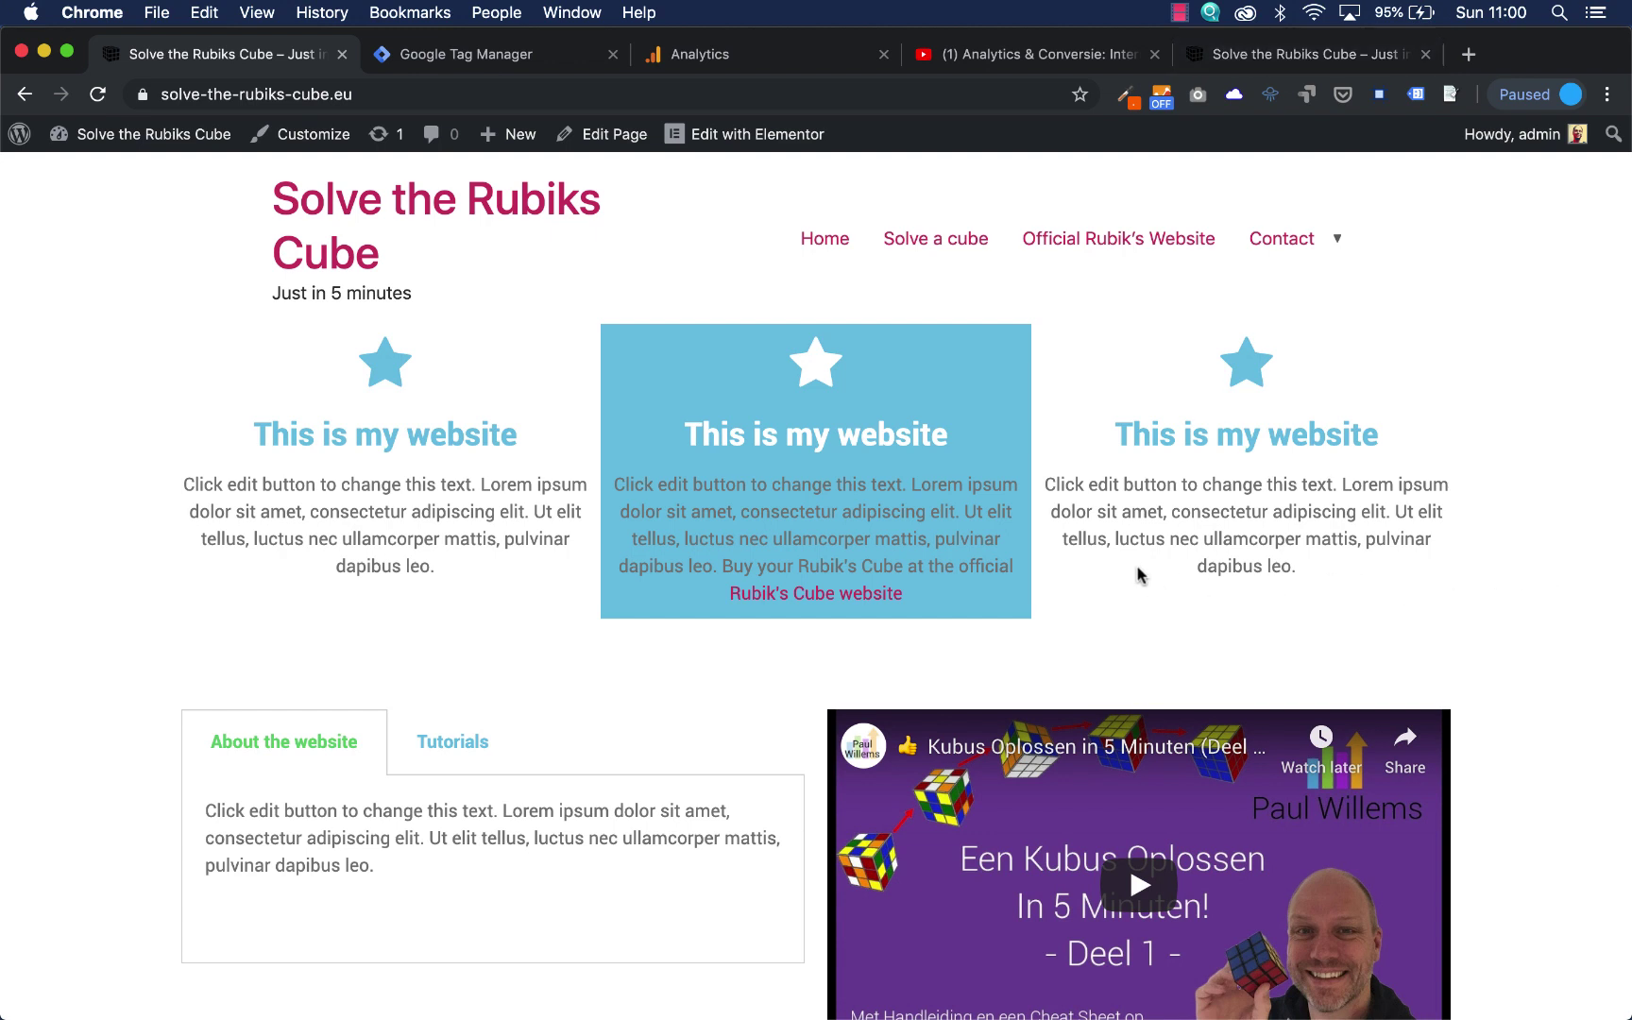
Follow the "Rubik's Cube website" link on the website's home page and return to the home page.
{"action": "left_click", "coordinate": [849, 593]}
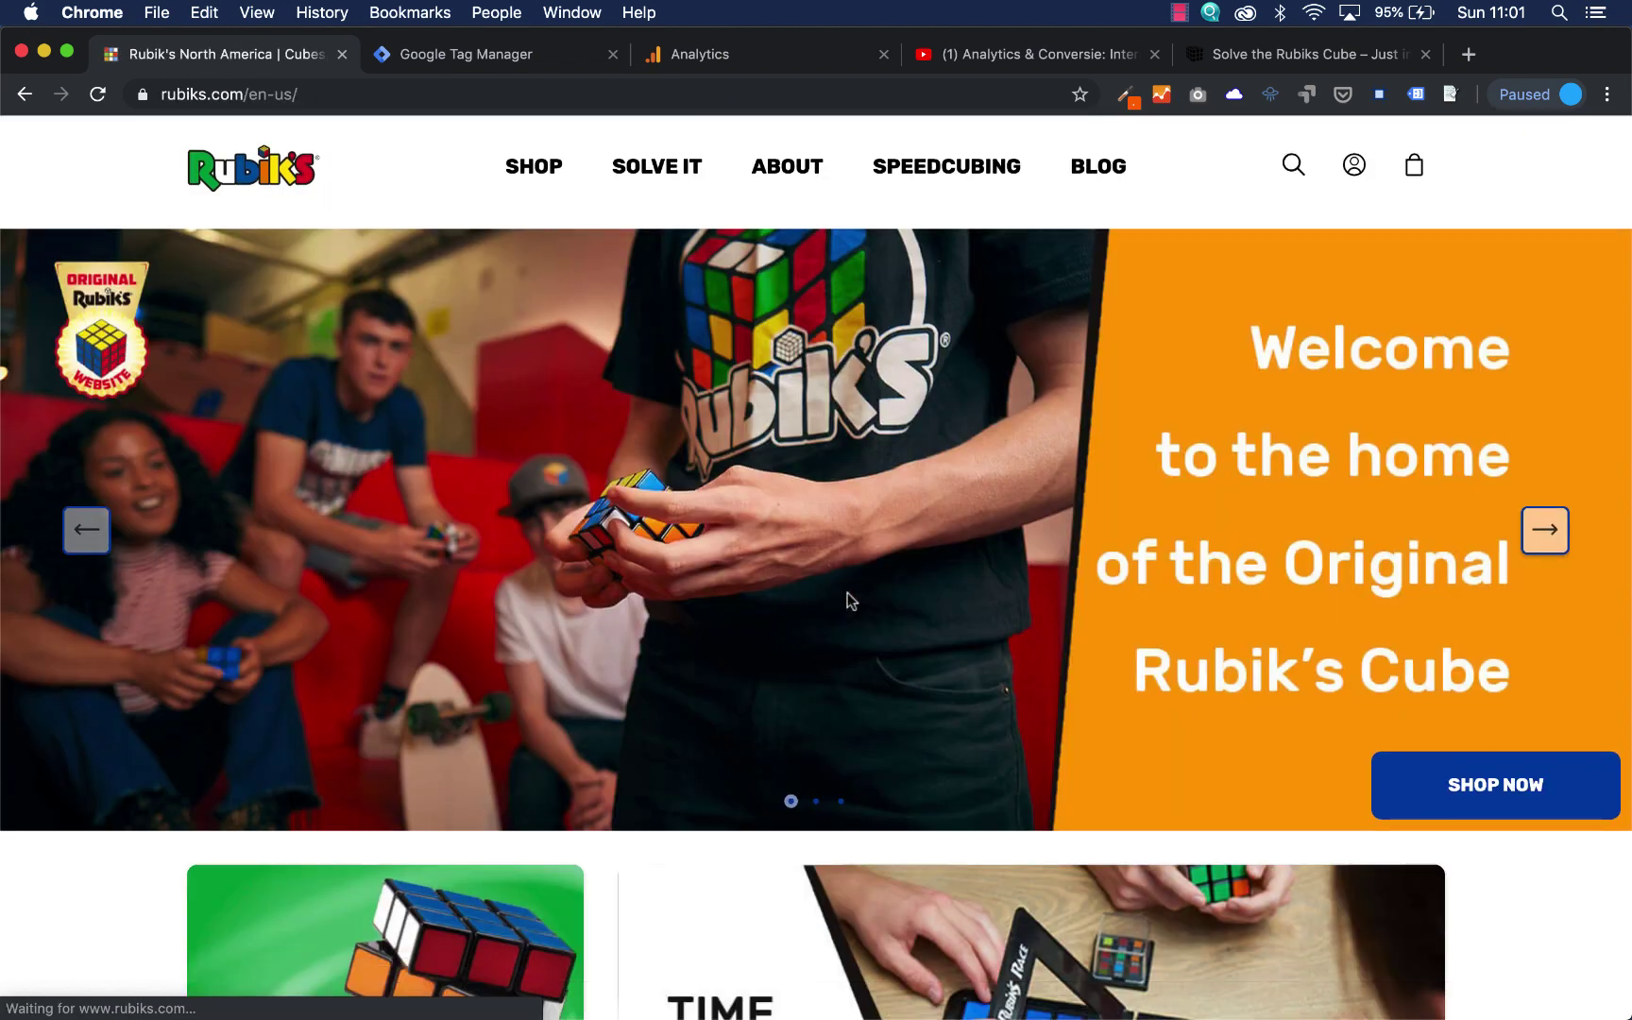
{"action": "left_click", "coordinate": [24, 95]}
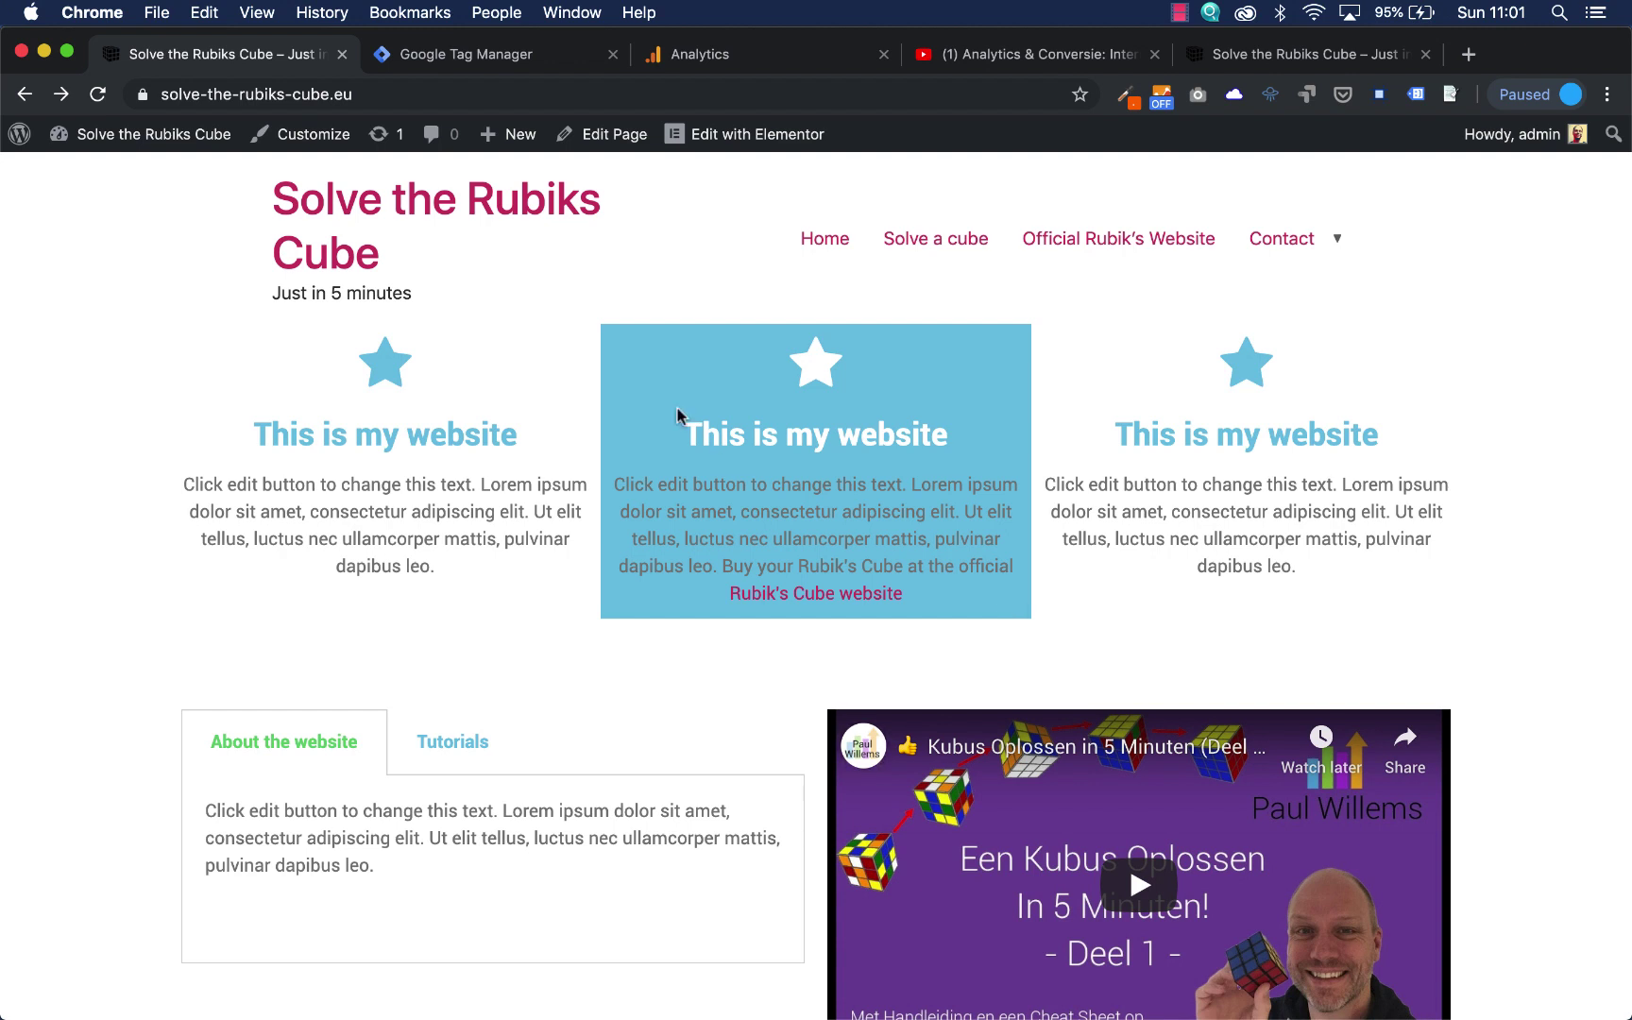
In Google Tag Manager, enable the built-in variables Click Element, Click Classes, Click ID, Click Target, Click URL and Click Text.
{"action": "left_click", "coordinate": [505, 57]}
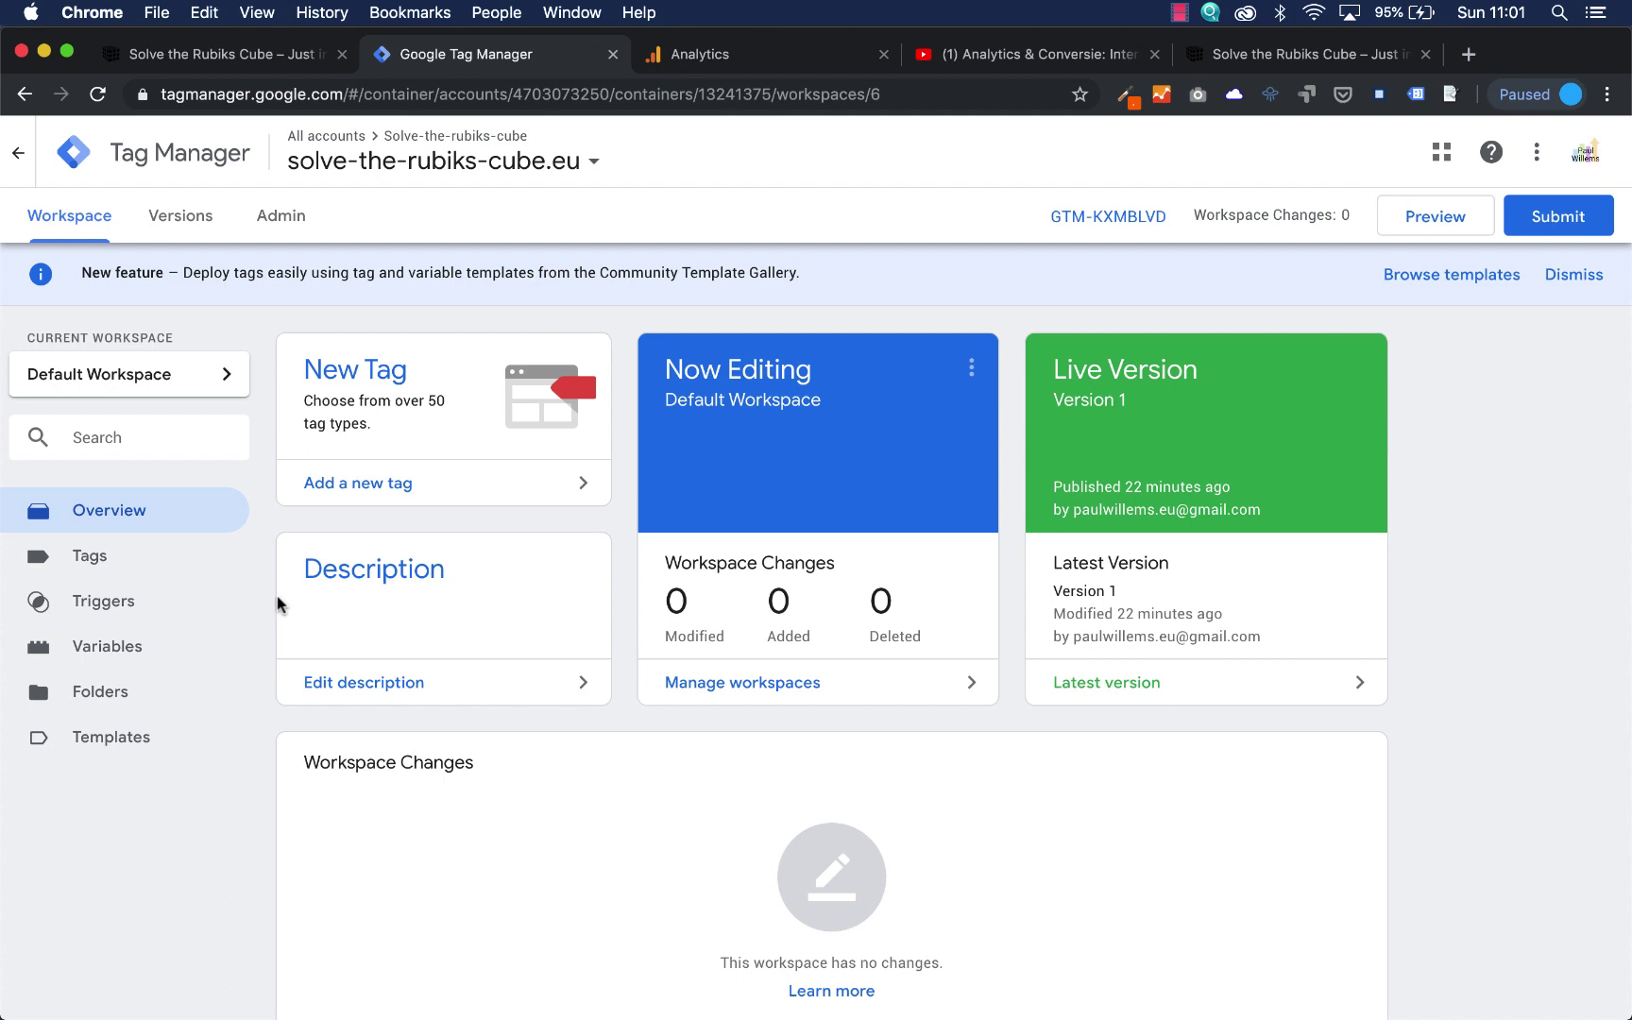
{"action": "left_click", "coordinate": [137, 648]}
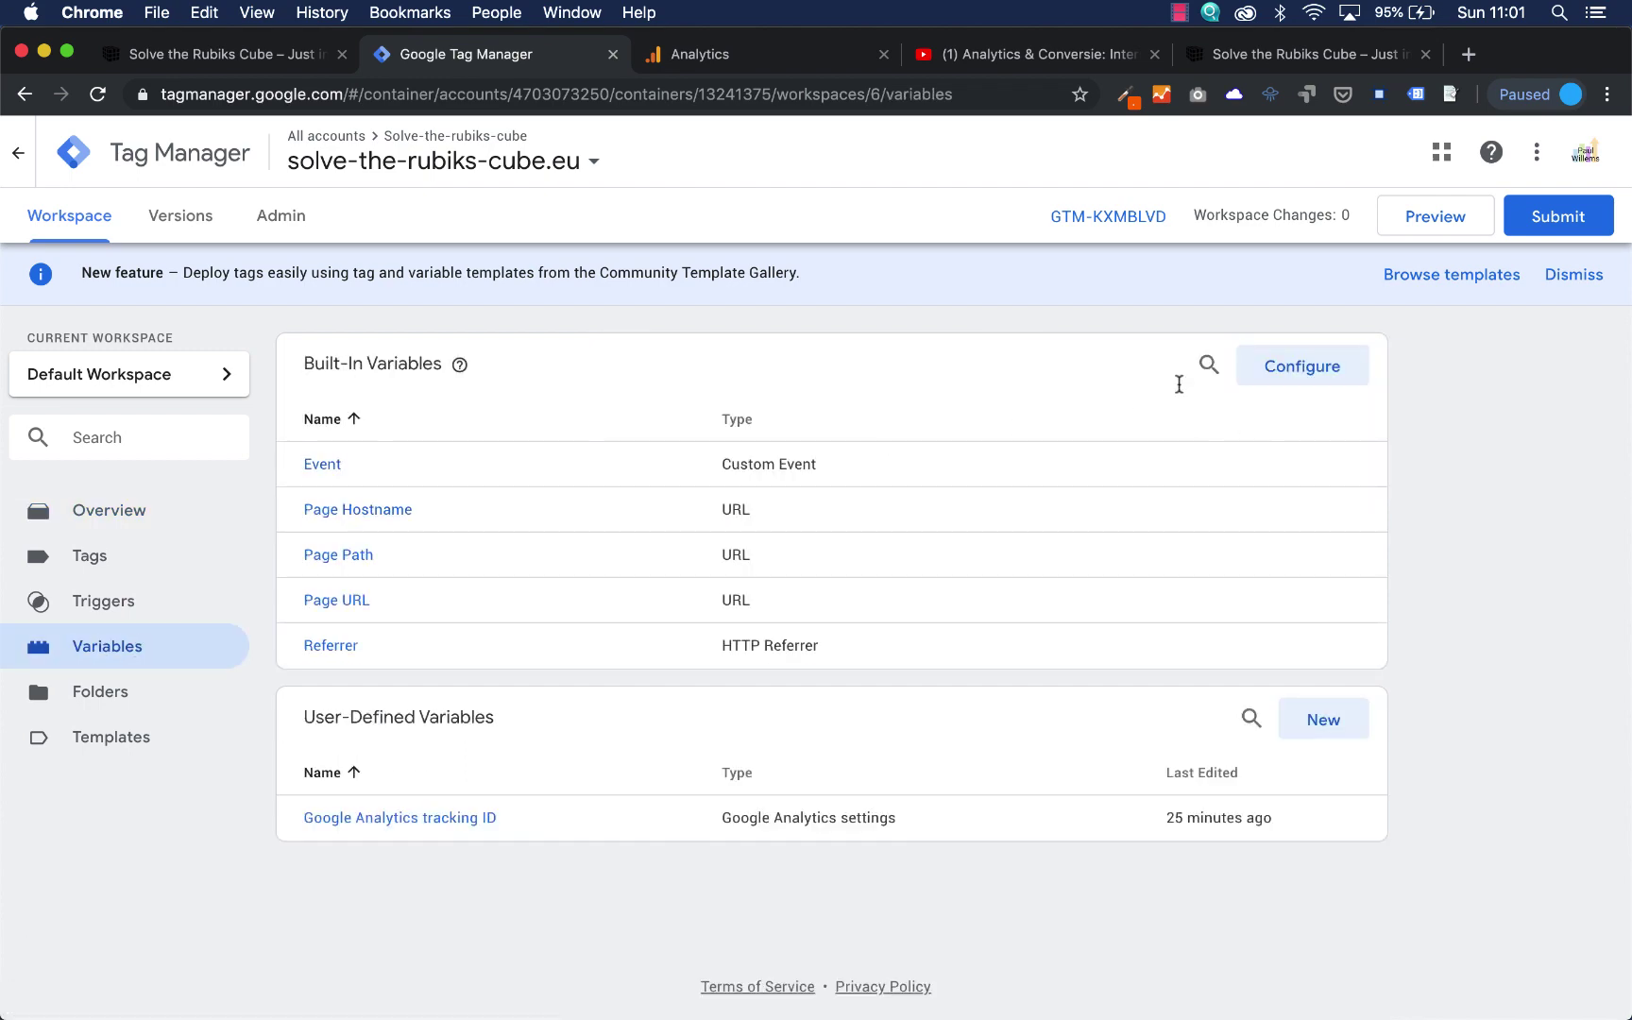
{"action": "left_click", "coordinate": [1348, 359]}
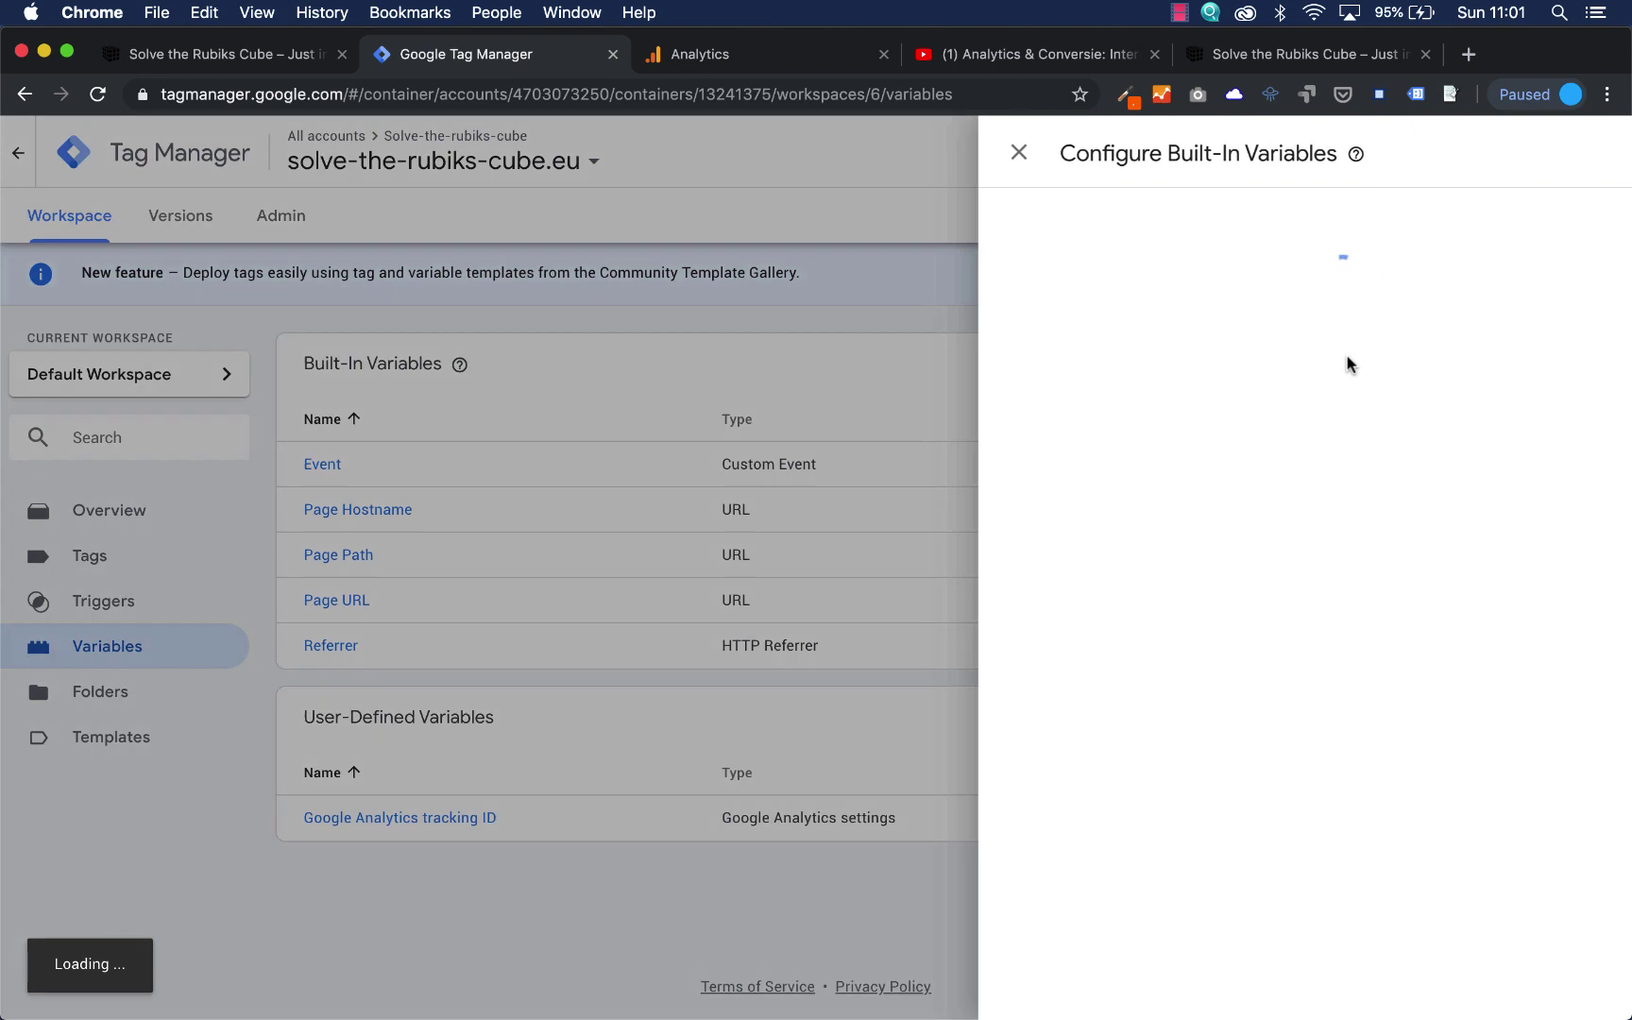
{"action": "scroll", "coordinate": [1199, 416], "scroll_direction": "down", "scroll_amount": 5}
{"action": "scroll", "coordinate": [1171, 439], "scroll_direction": "down", "scroll_amount": 3}
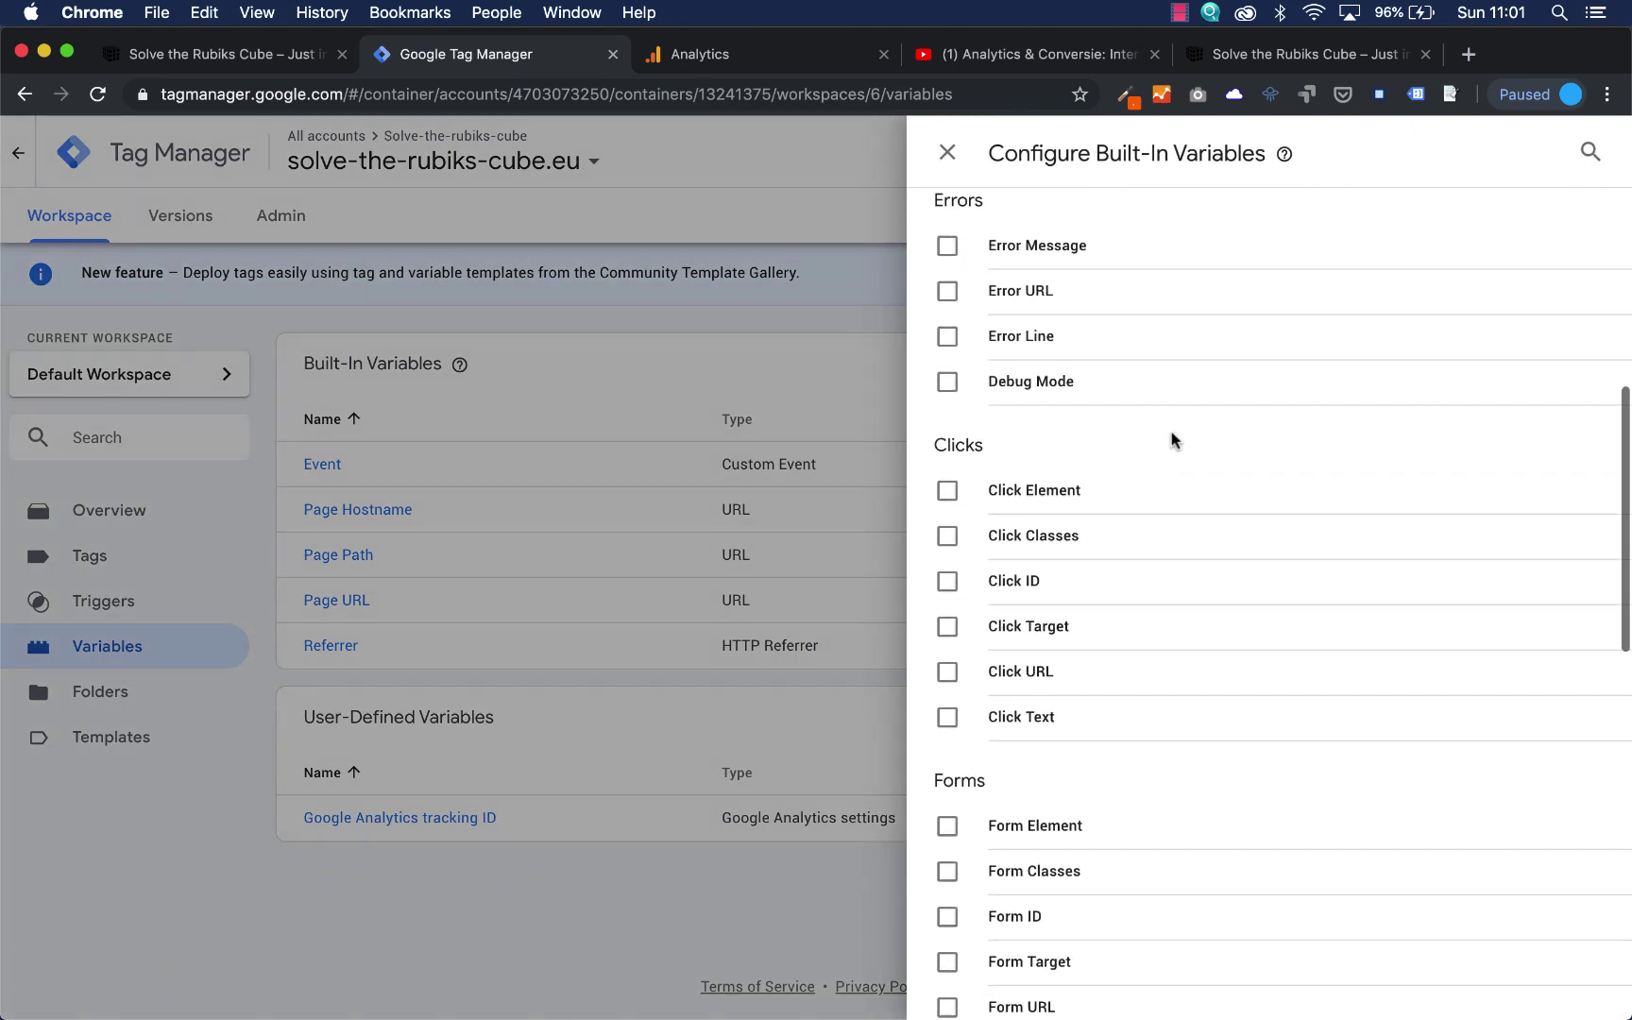
{"action": "left_click", "coordinate": [947, 490]}
{"action": "left_click", "coordinate": [946, 536]}
{"action": "left_click", "coordinate": [946, 581]}
{"action": "left_click", "coordinate": [947, 627]}
{"action": "left_click", "coordinate": [948, 672]}
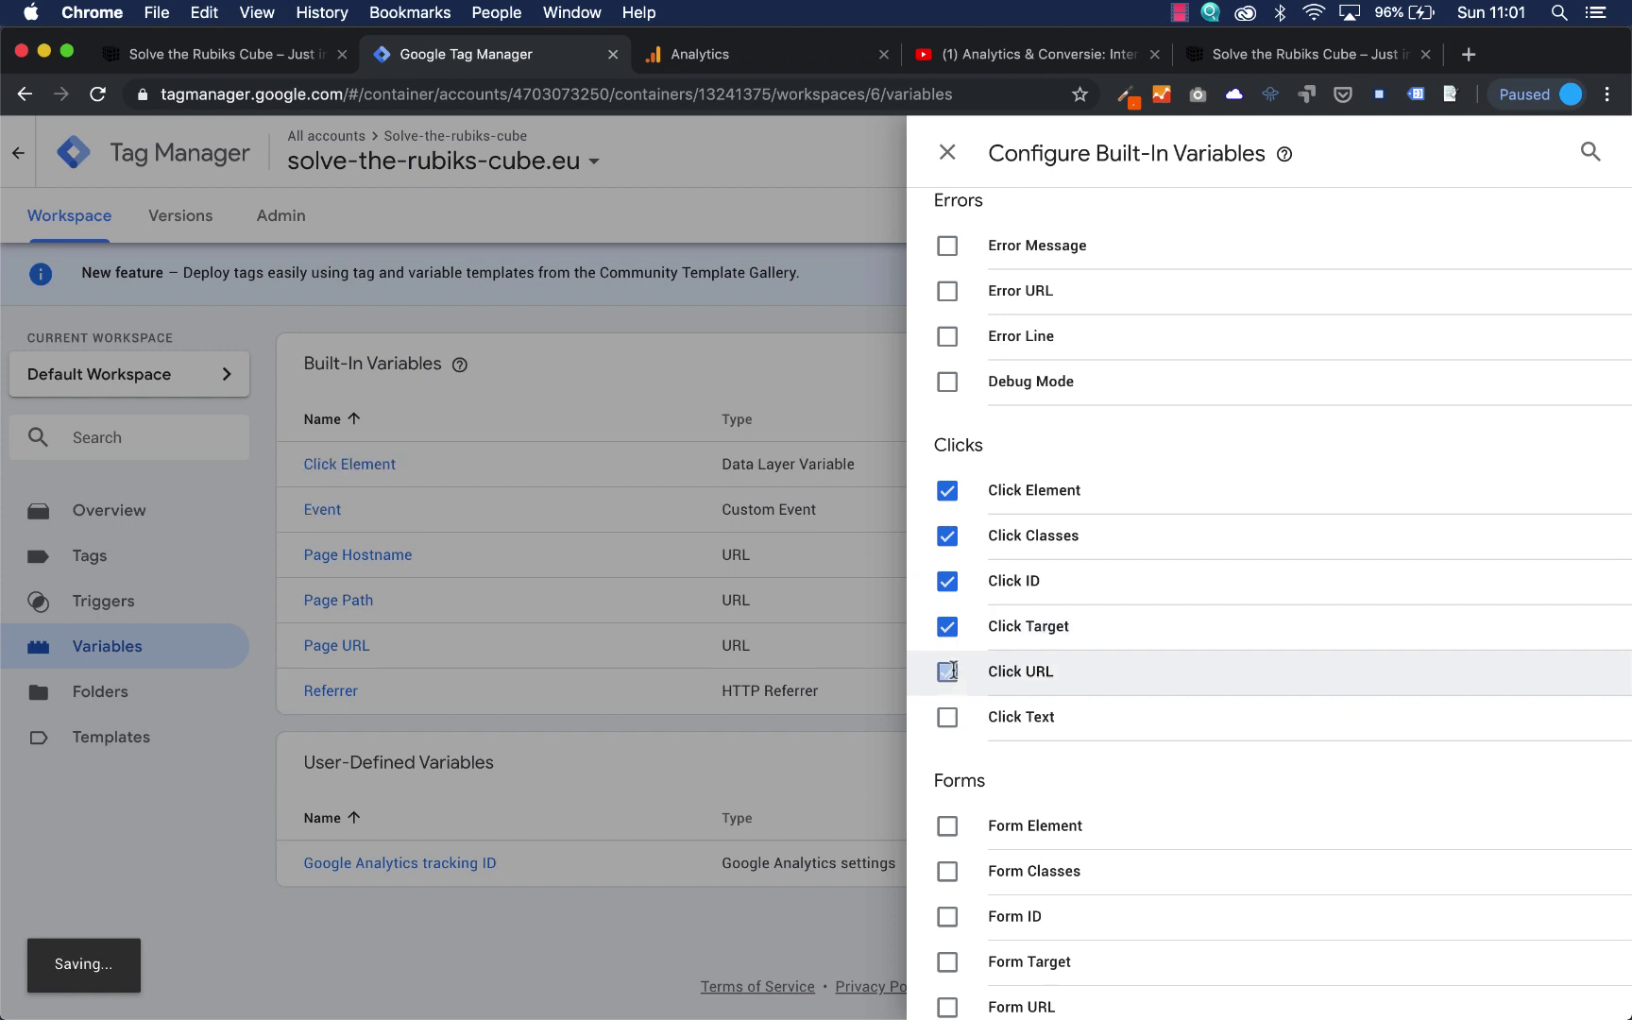
{"action": "left_click", "coordinate": [948, 717]}
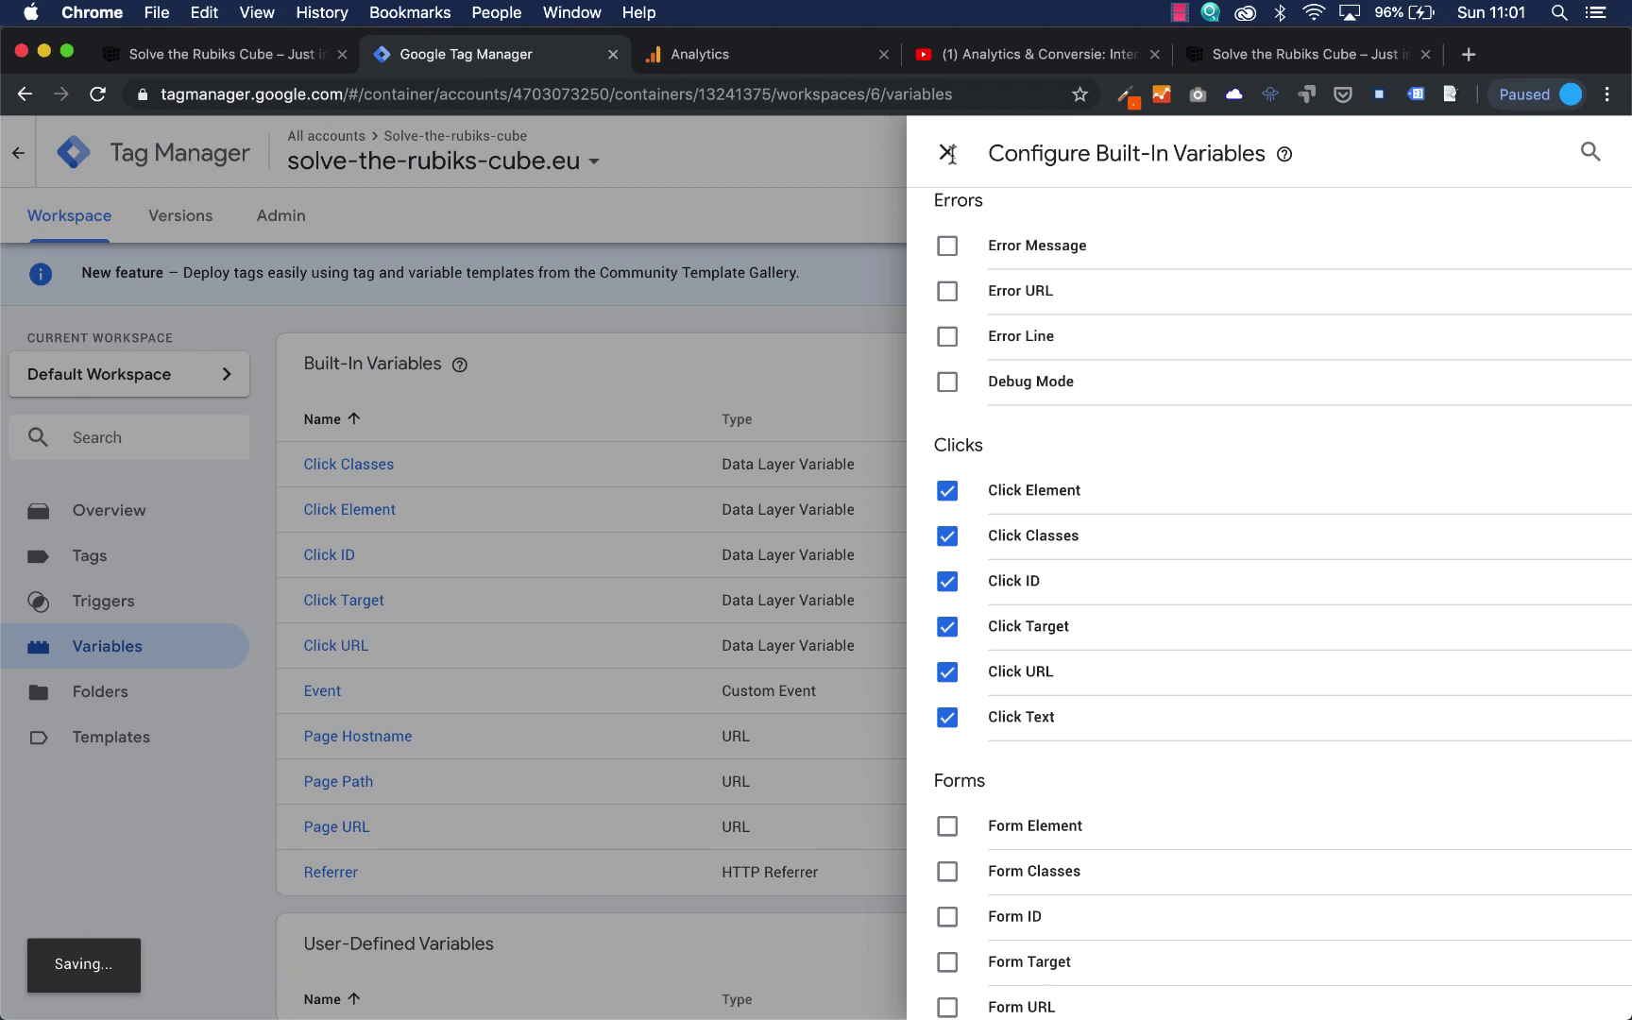
{"action": "left_click", "coordinate": [947, 153]}
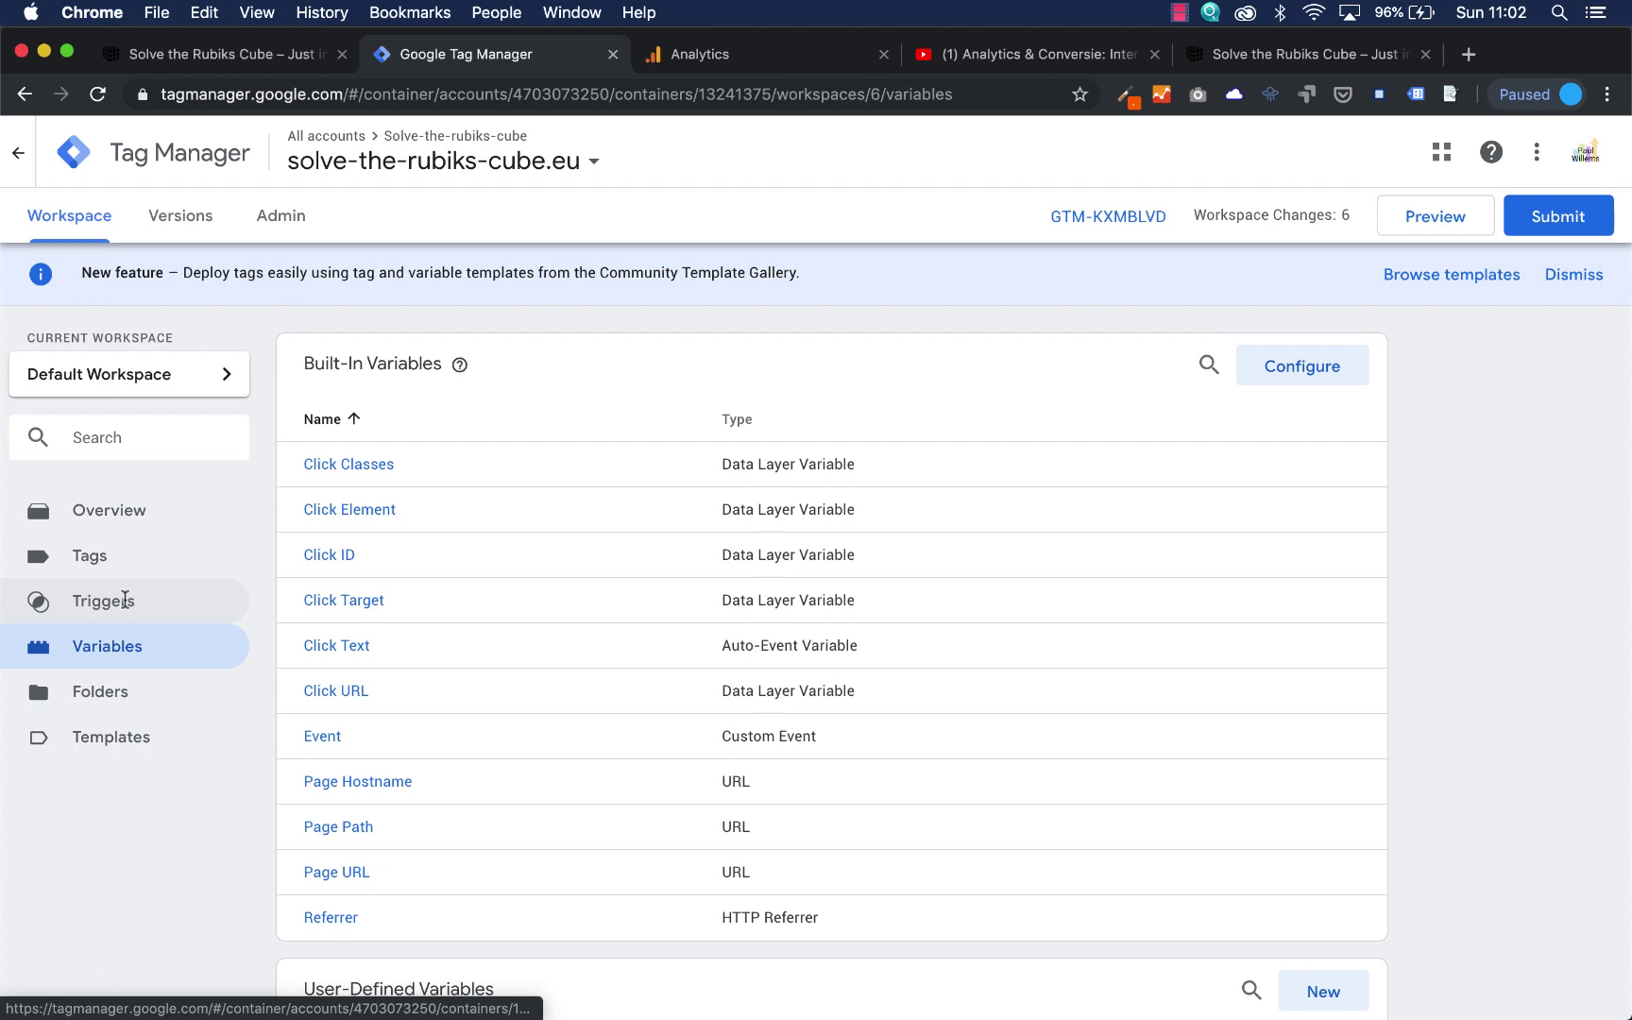
Create a trigger named "All clicks" of type Click - All Elements that fires on All Clicks, and save it.
{"action": "left_click", "coordinate": [125, 601]}
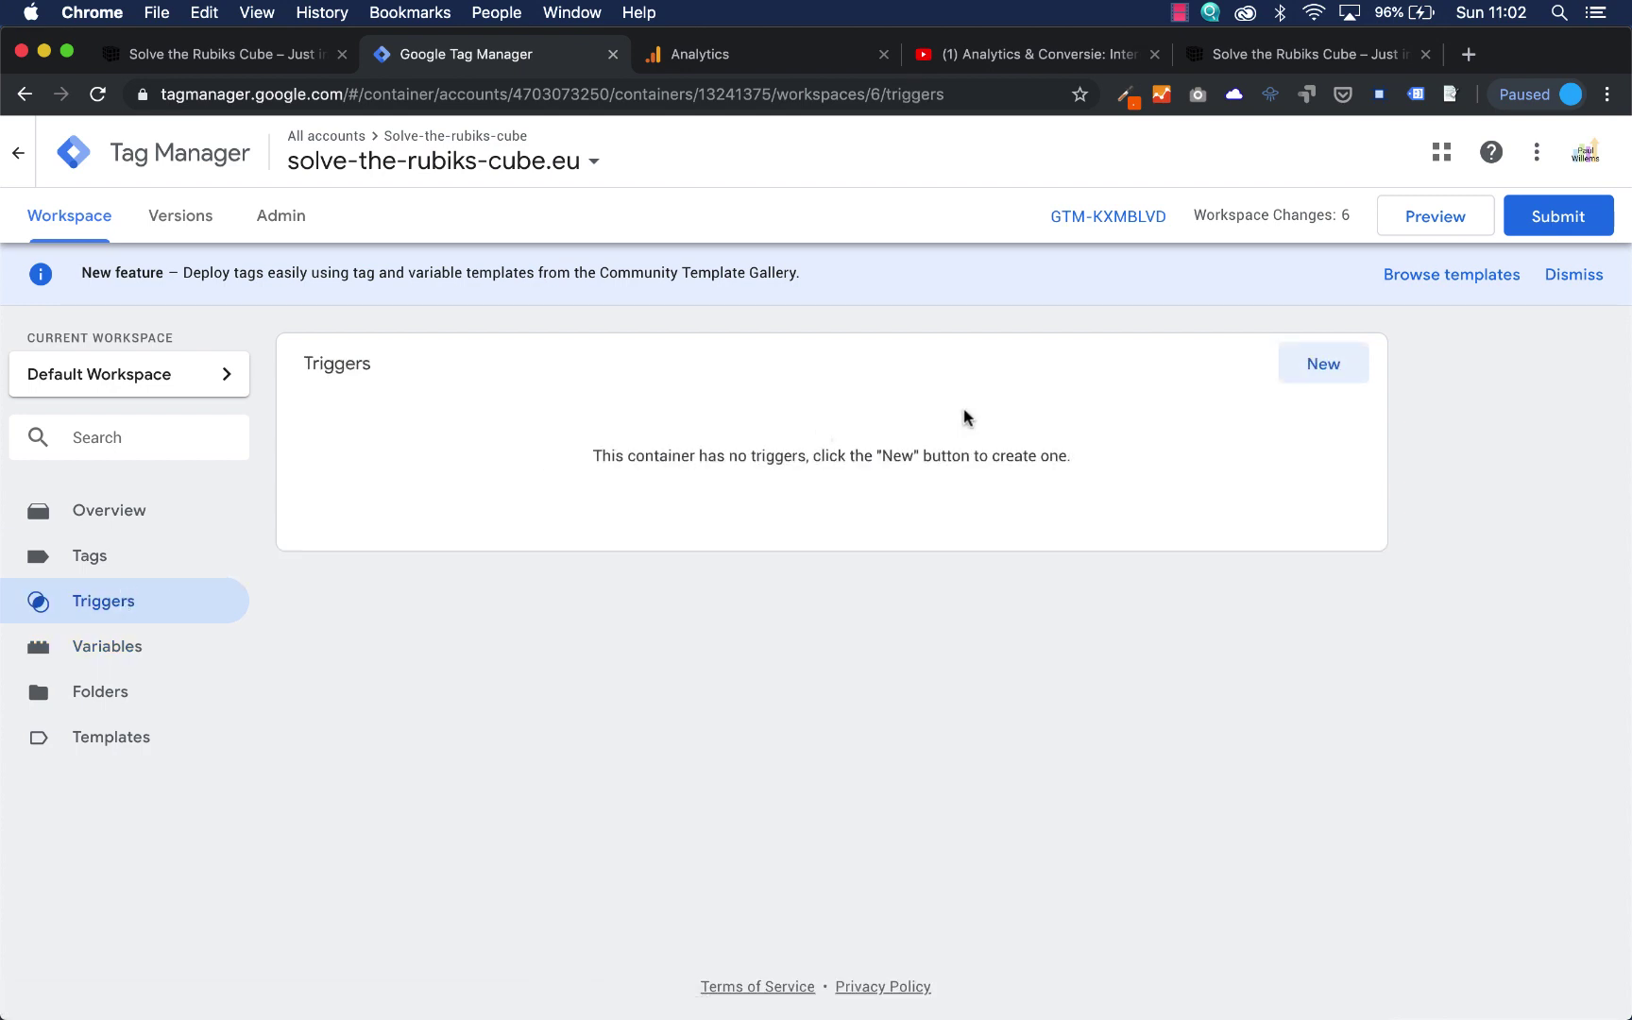
{"action": "left_click", "coordinate": [1324, 363]}
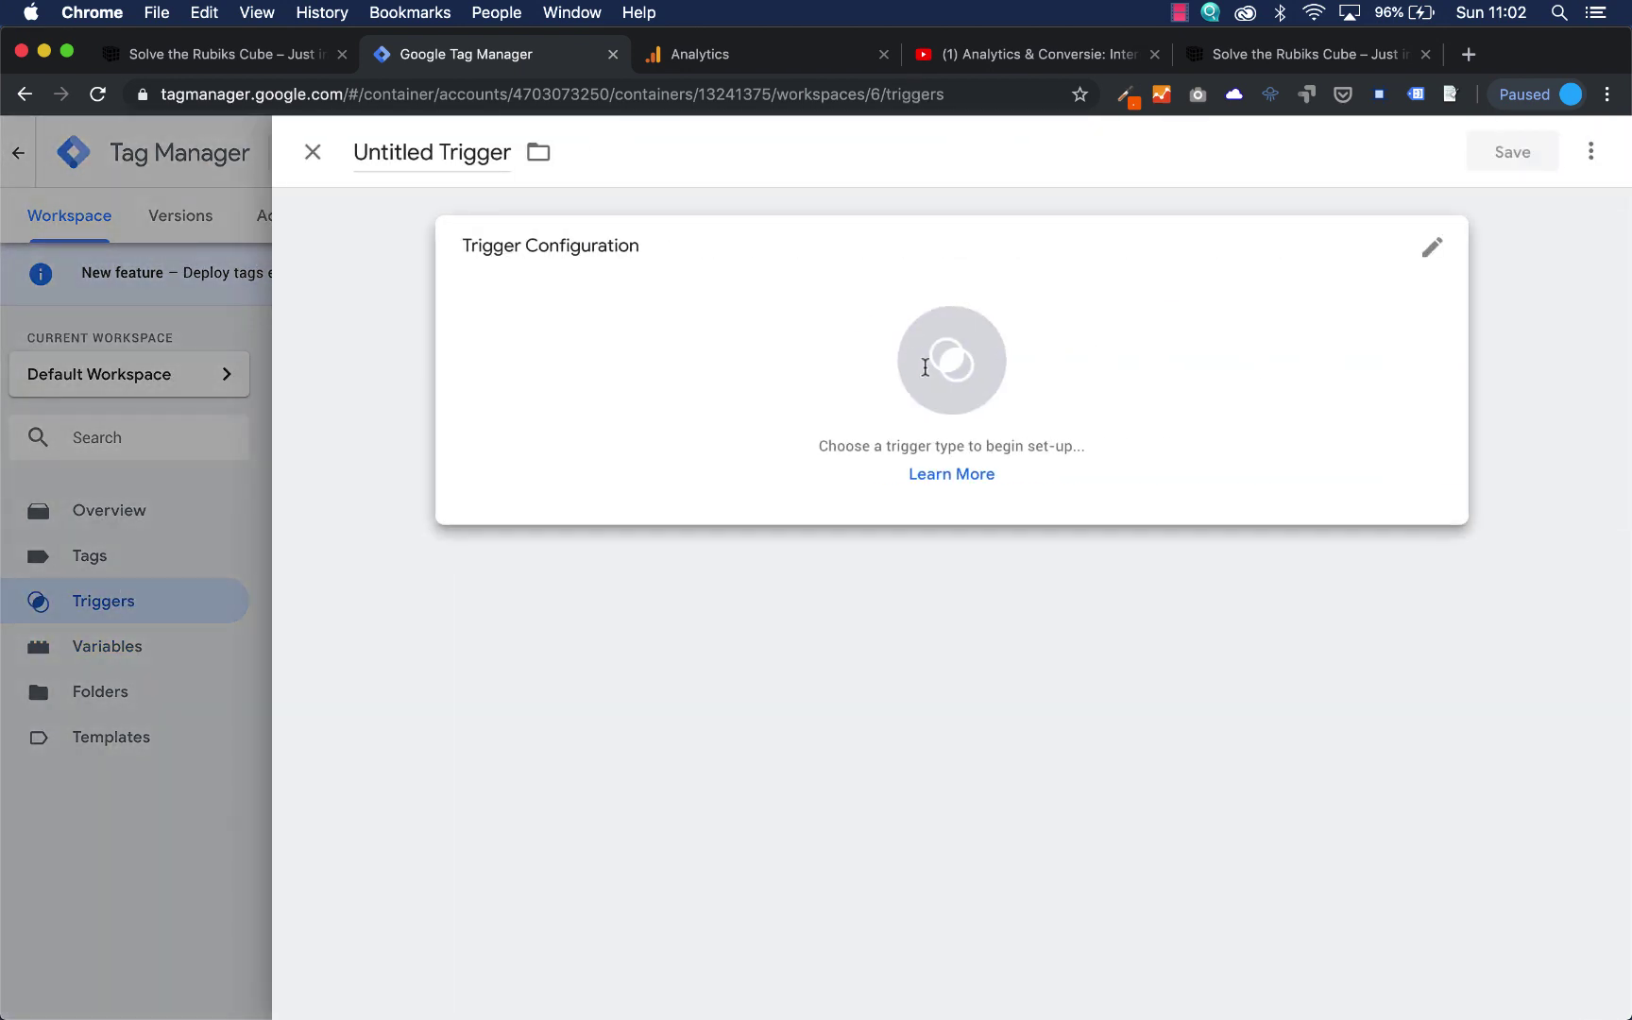
{"action": "double_click", "coordinate": [475, 152]}
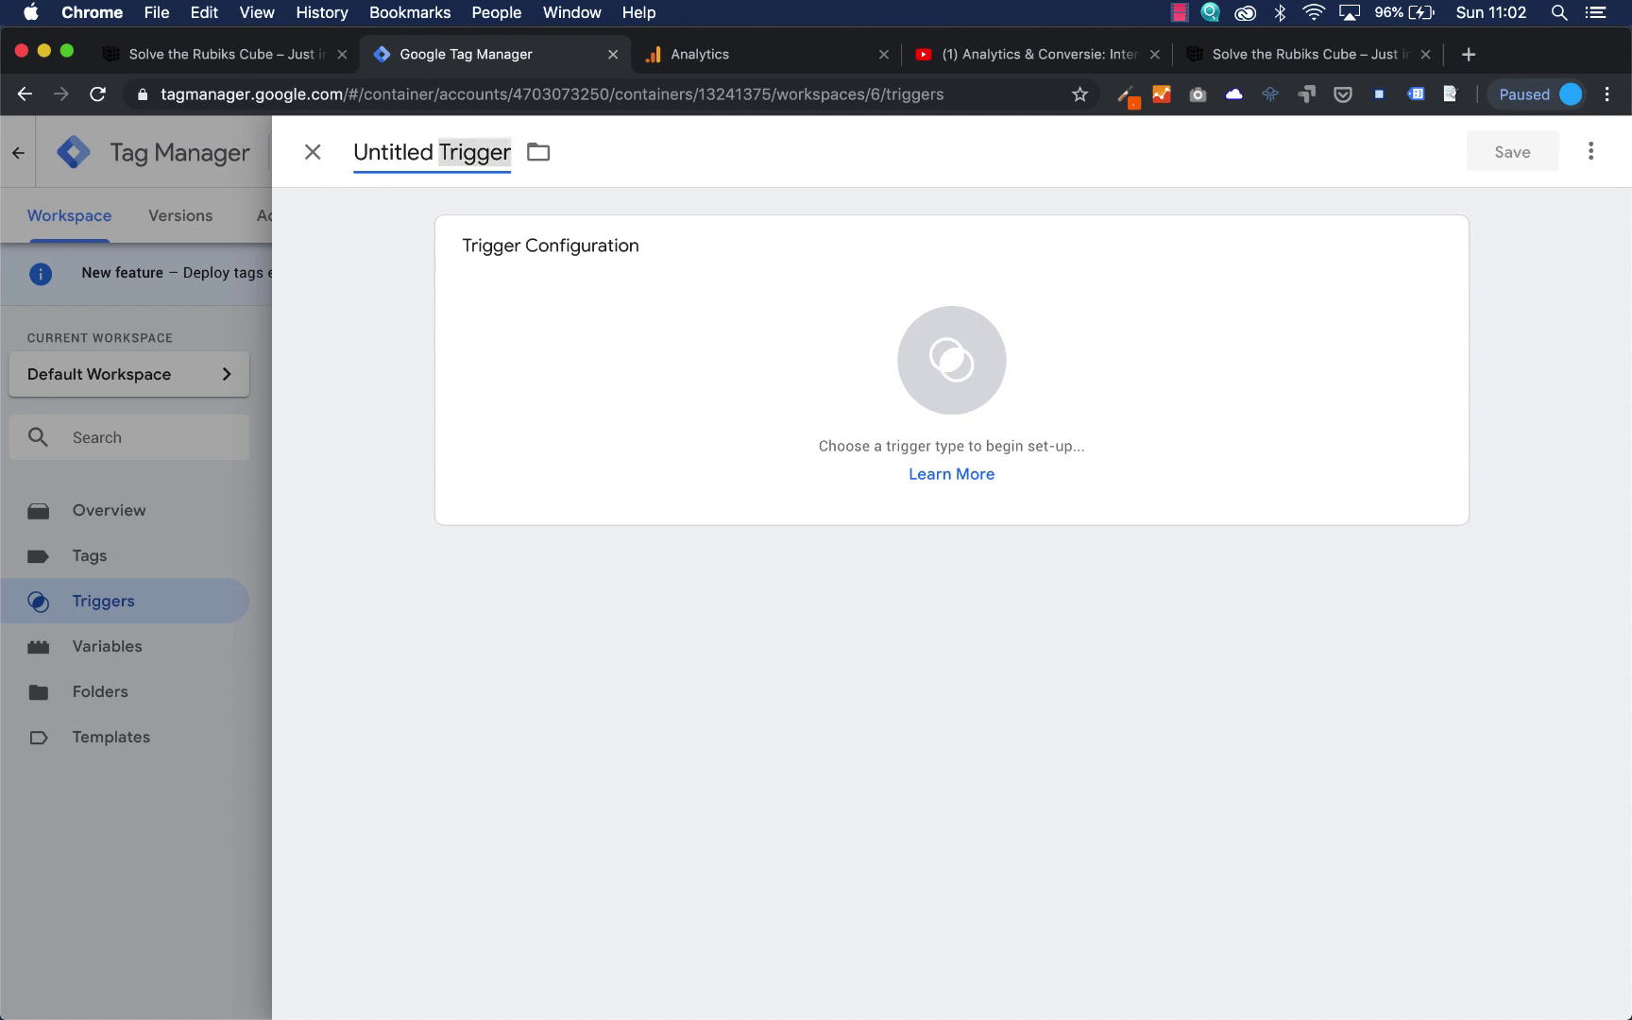
{"action": "key", "text": "super+a"}
{"action": "type", "text": "All clicks"}
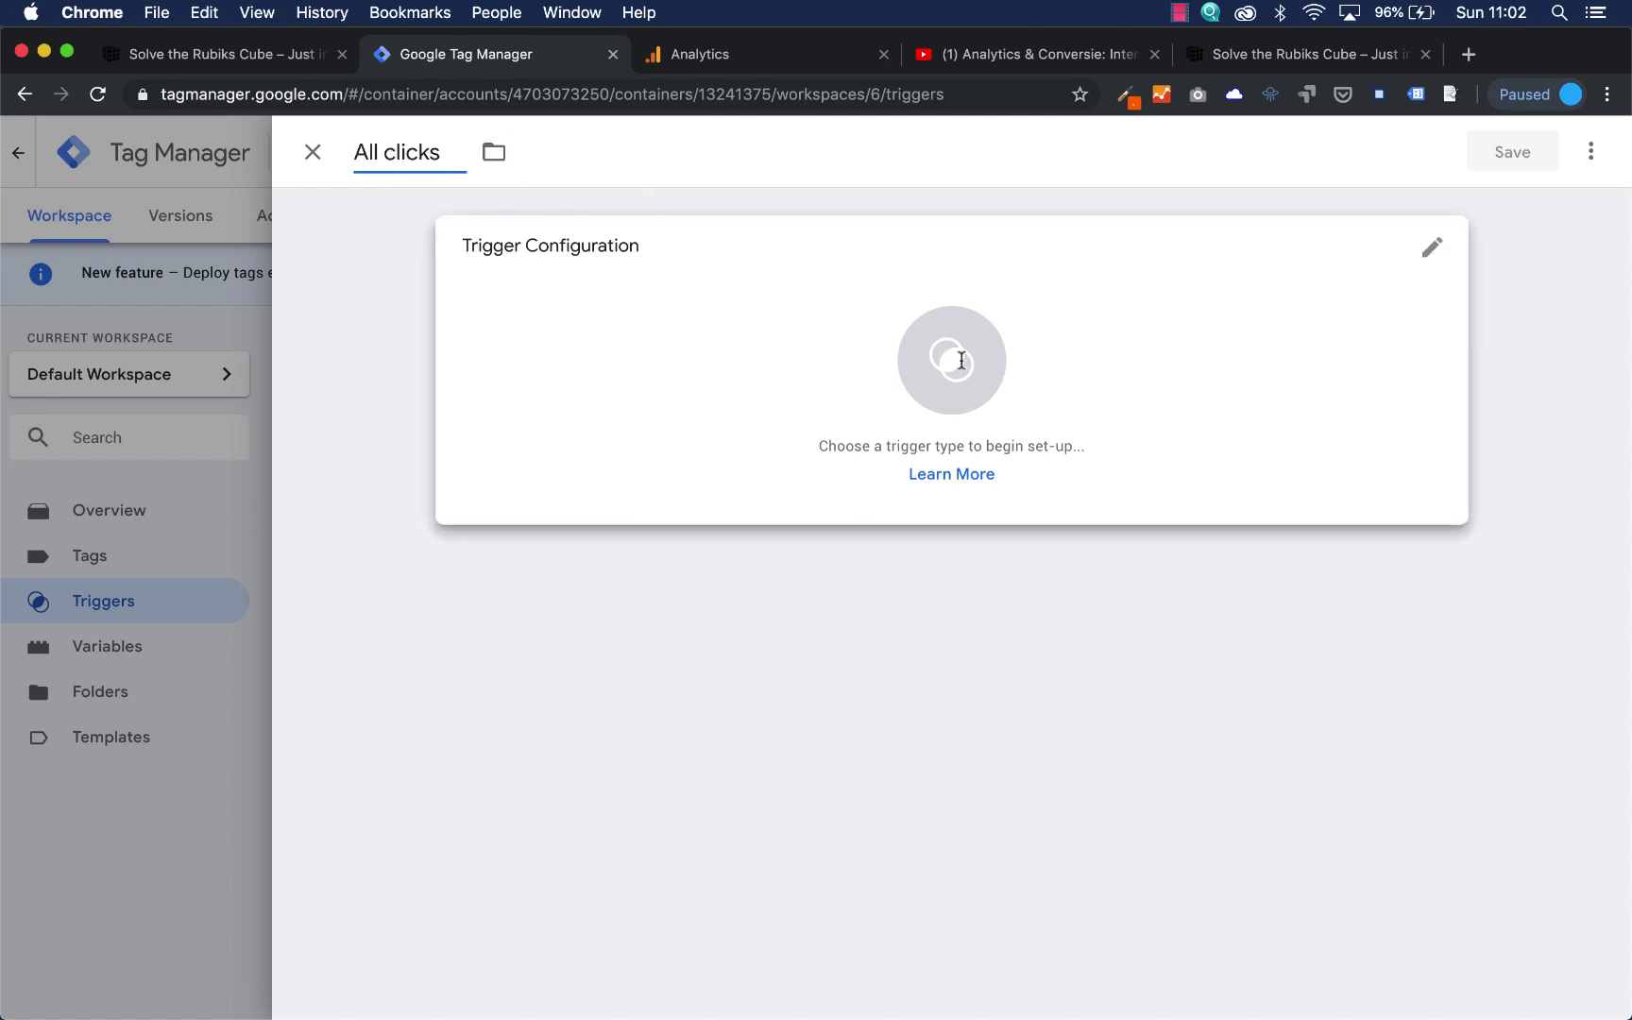
{"action": "left_click", "coordinate": [961, 361]}
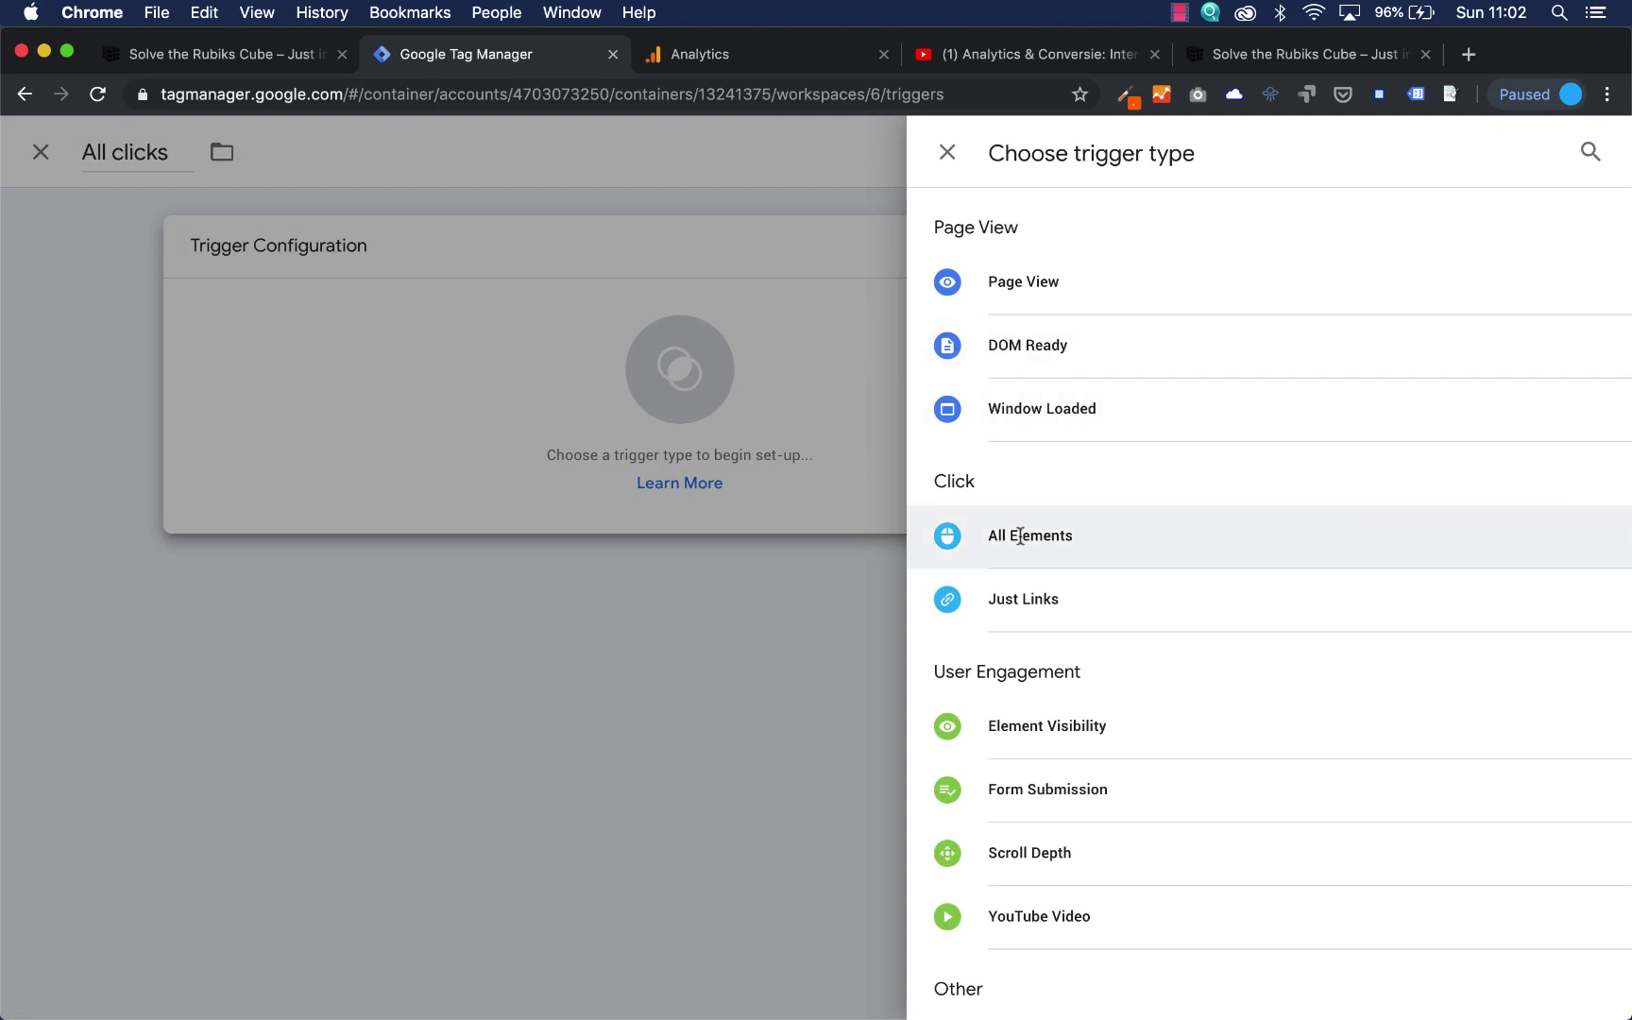
{"action": "left_click", "coordinate": [1019, 536]}
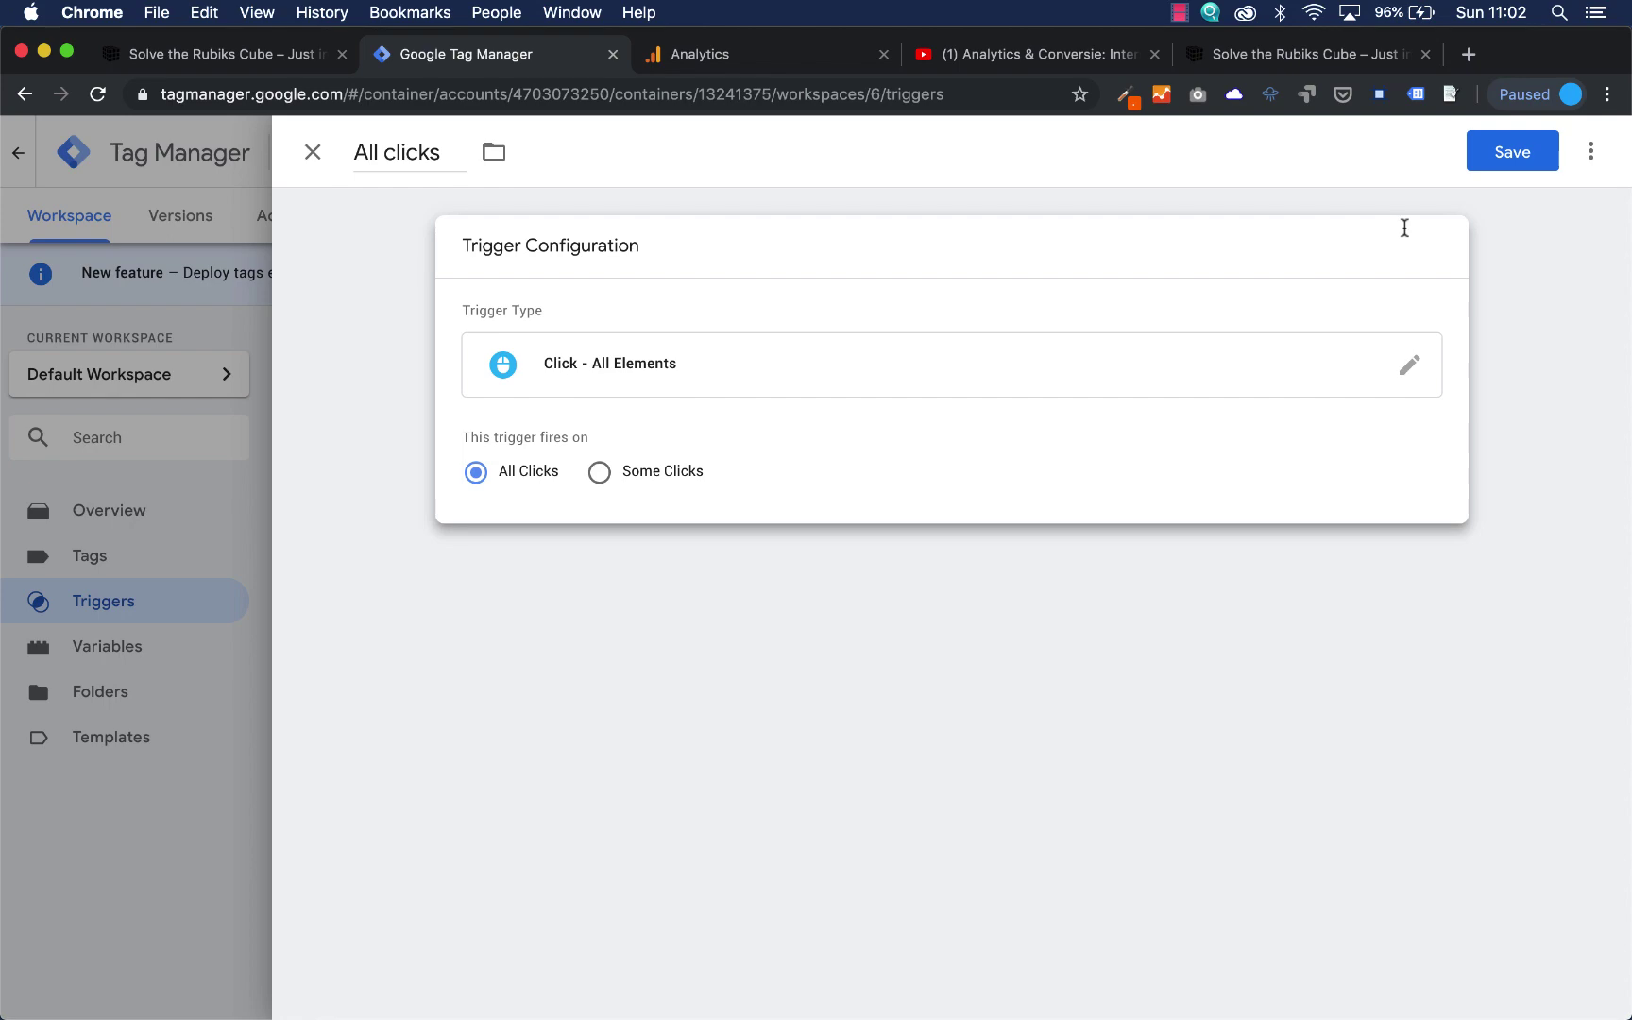
{"action": "left_click", "coordinate": [1517, 155]}
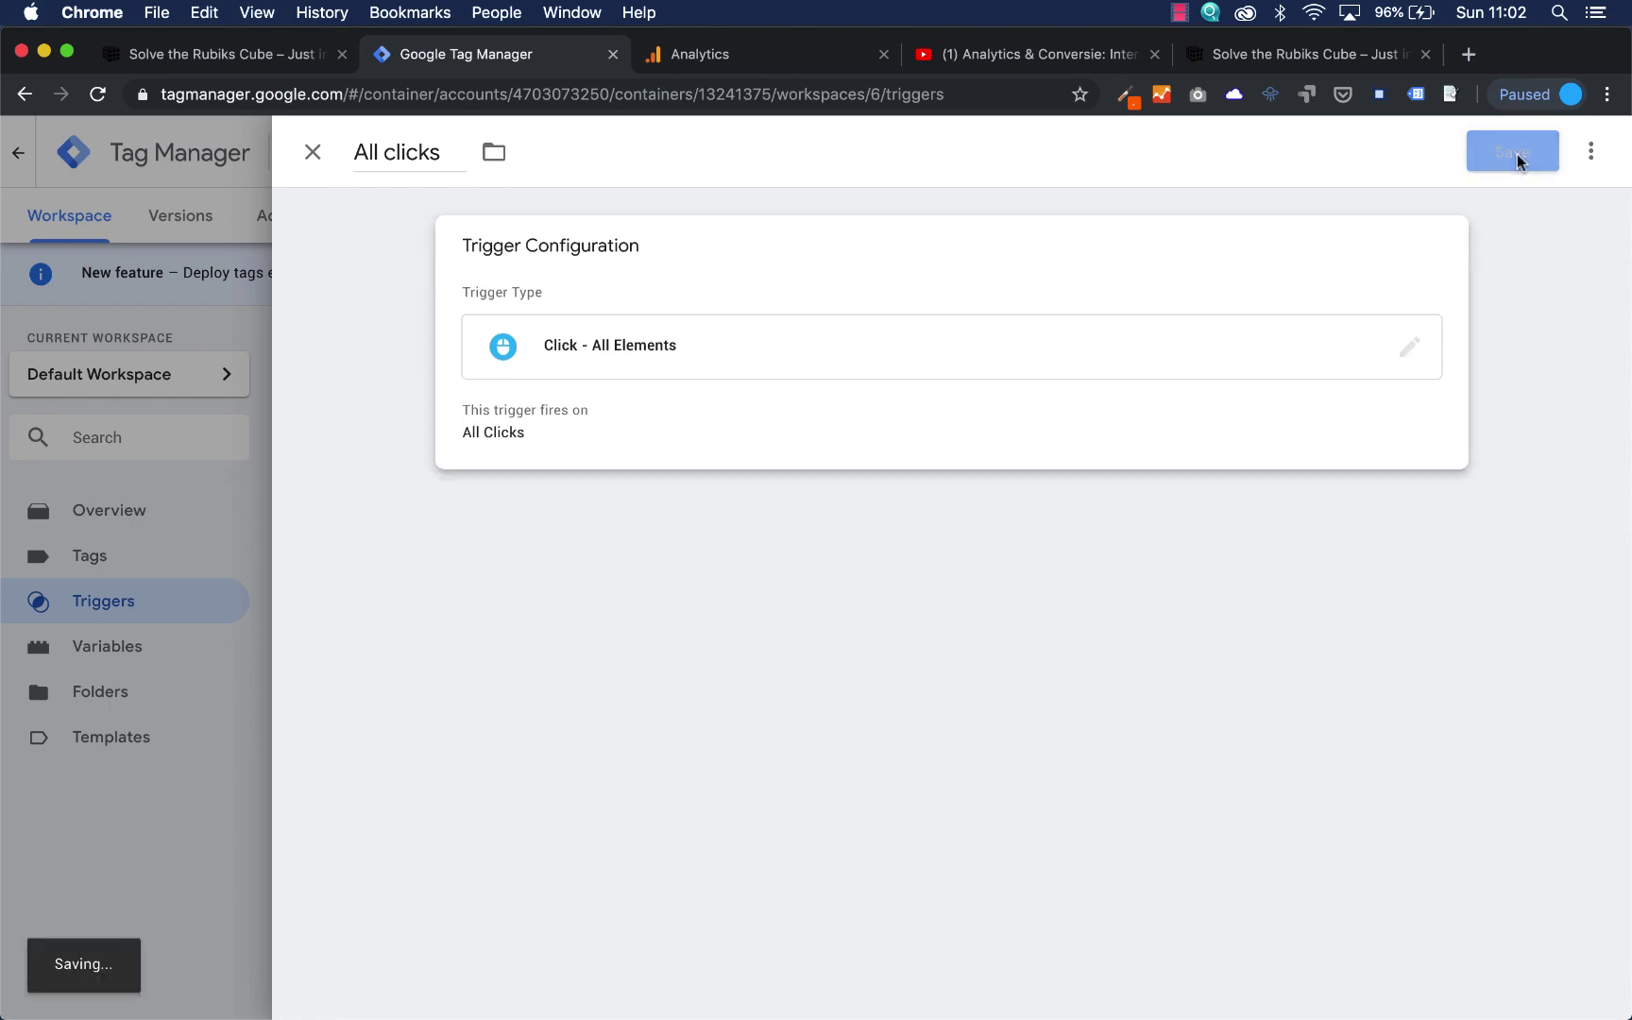
Preview the workspace, then reload the website's home page so it runs in preview mode.
{"action": "left_click", "coordinate": [1458, 217]}
{"action": "left_click", "coordinate": [255, 59]}
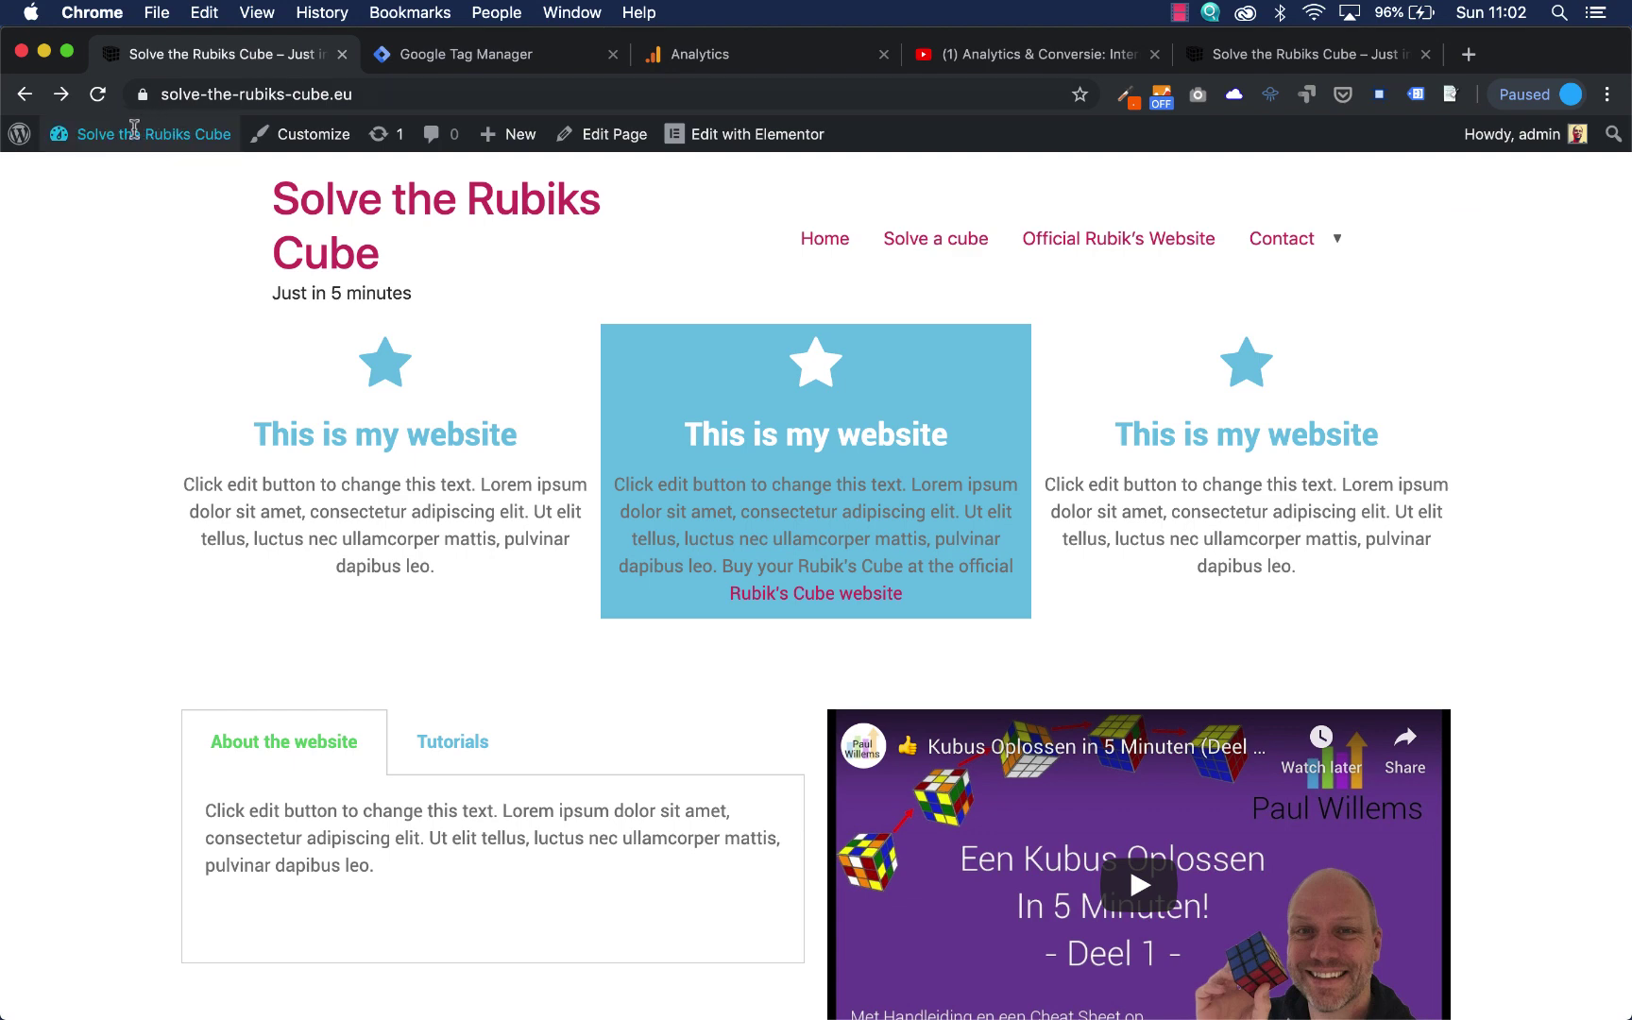
{"action": "left_click", "coordinate": [98, 94]}
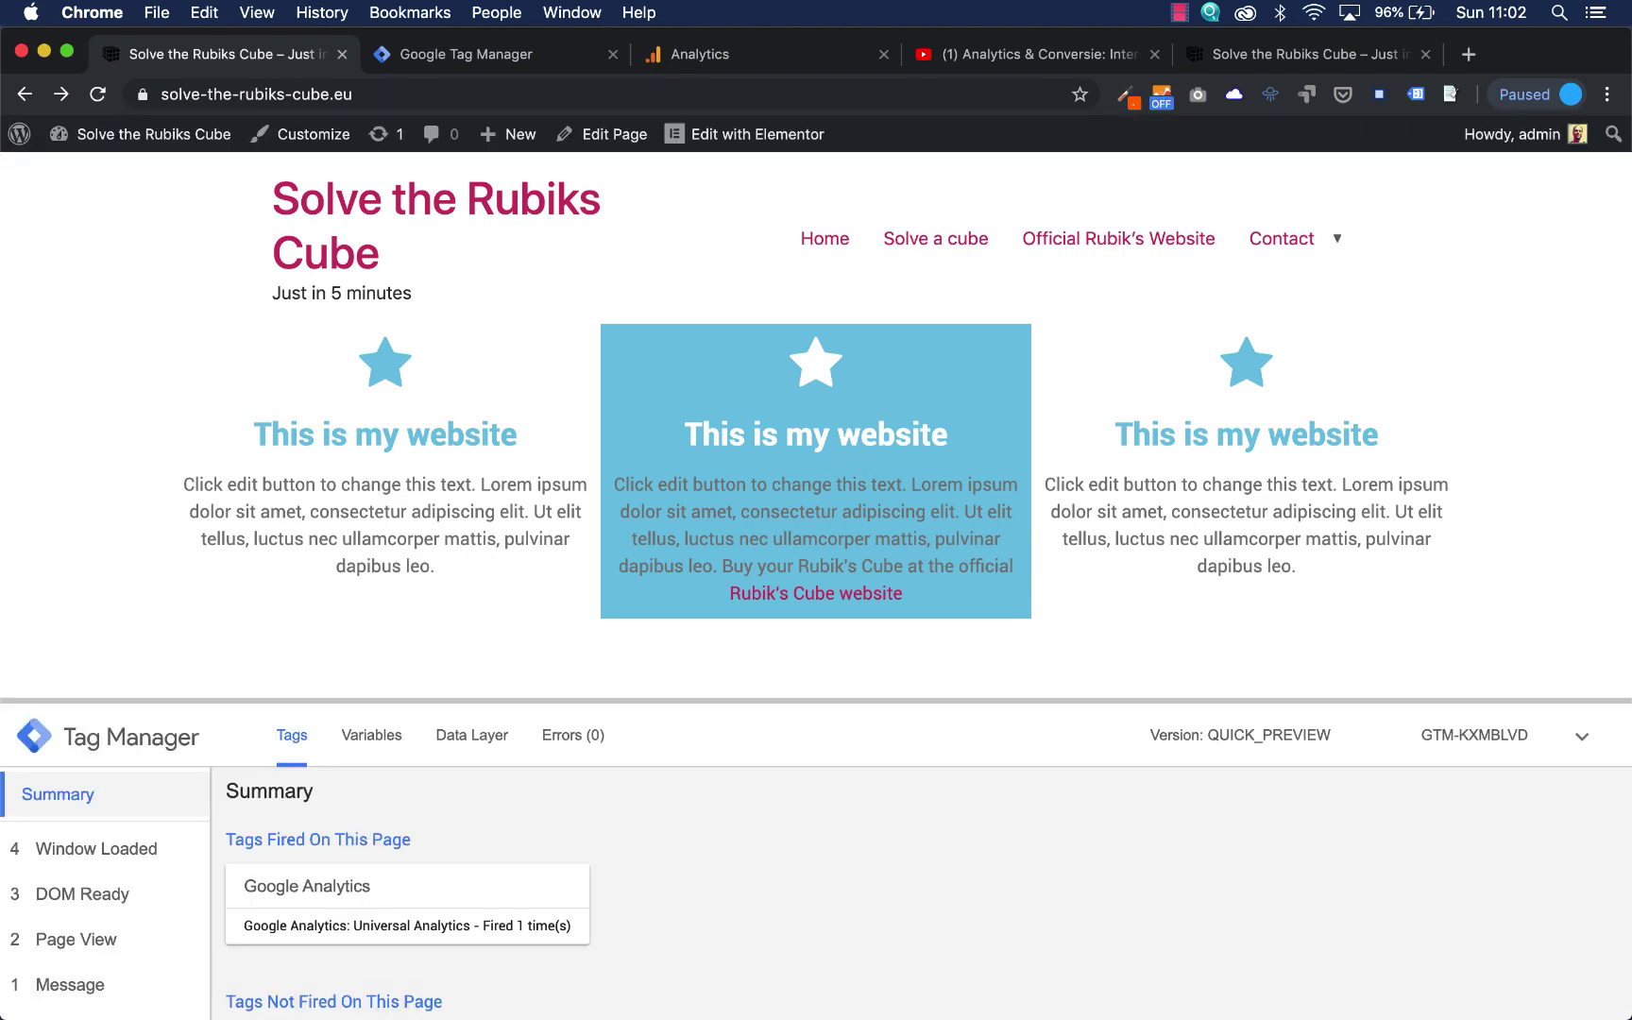
Open the Solve a cube link in a separate window, close it, and examine the recorded click's variables in the preview pane.
{"action": "left_click", "coordinate": [957, 248]}
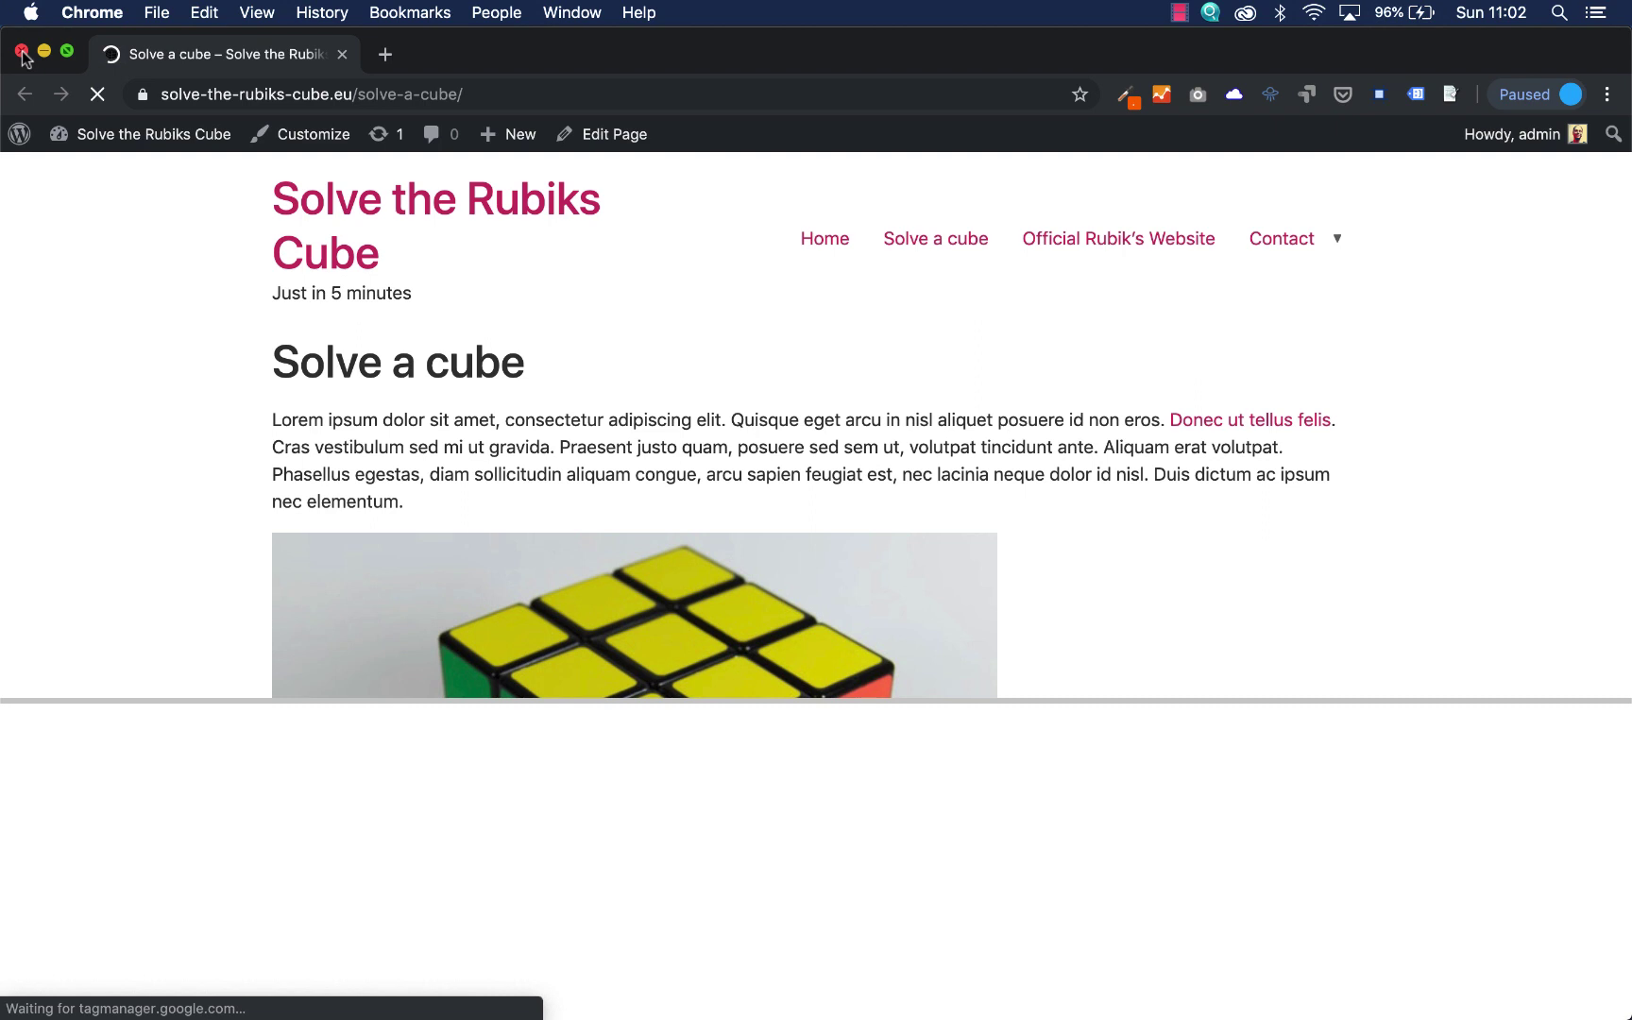
{"action": "left_click", "coordinate": [20, 51]}
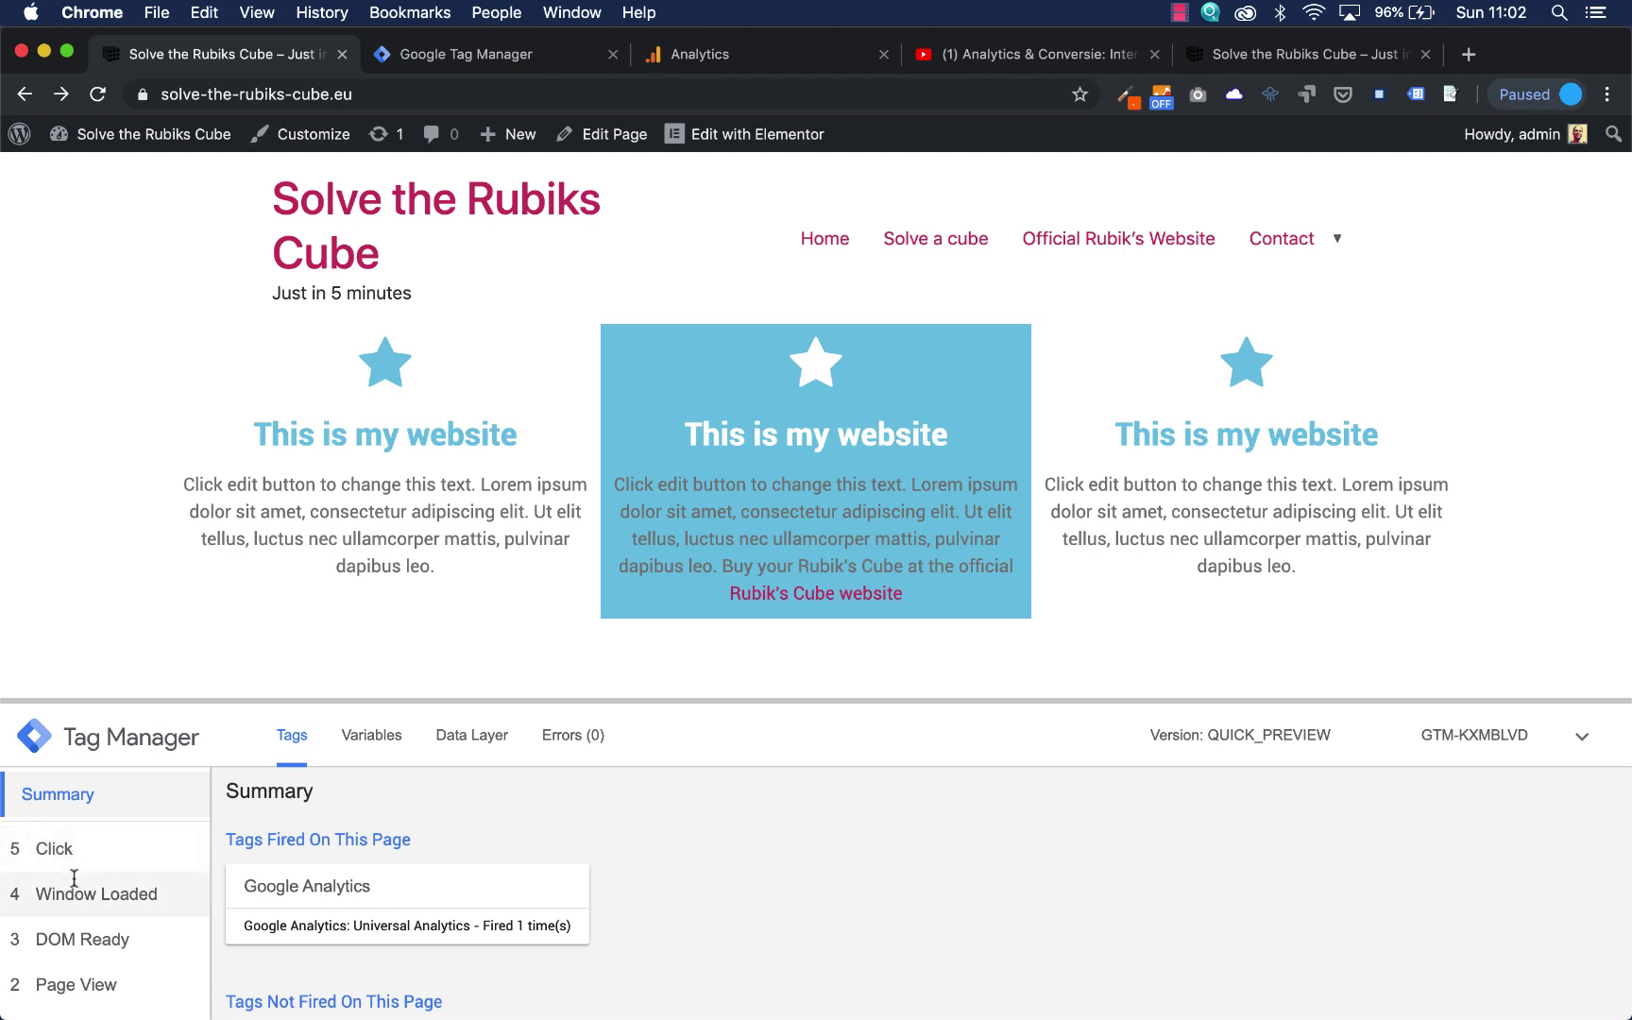
{"action": "scroll", "coordinate": [76, 907], "scroll_direction": "down", "scroll_amount": 1}
{"action": "scroll", "coordinate": [85, 954], "scroll_direction": "up", "scroll_amount": 1}
{"action": "left_click", "coordinate": [386, 738]}
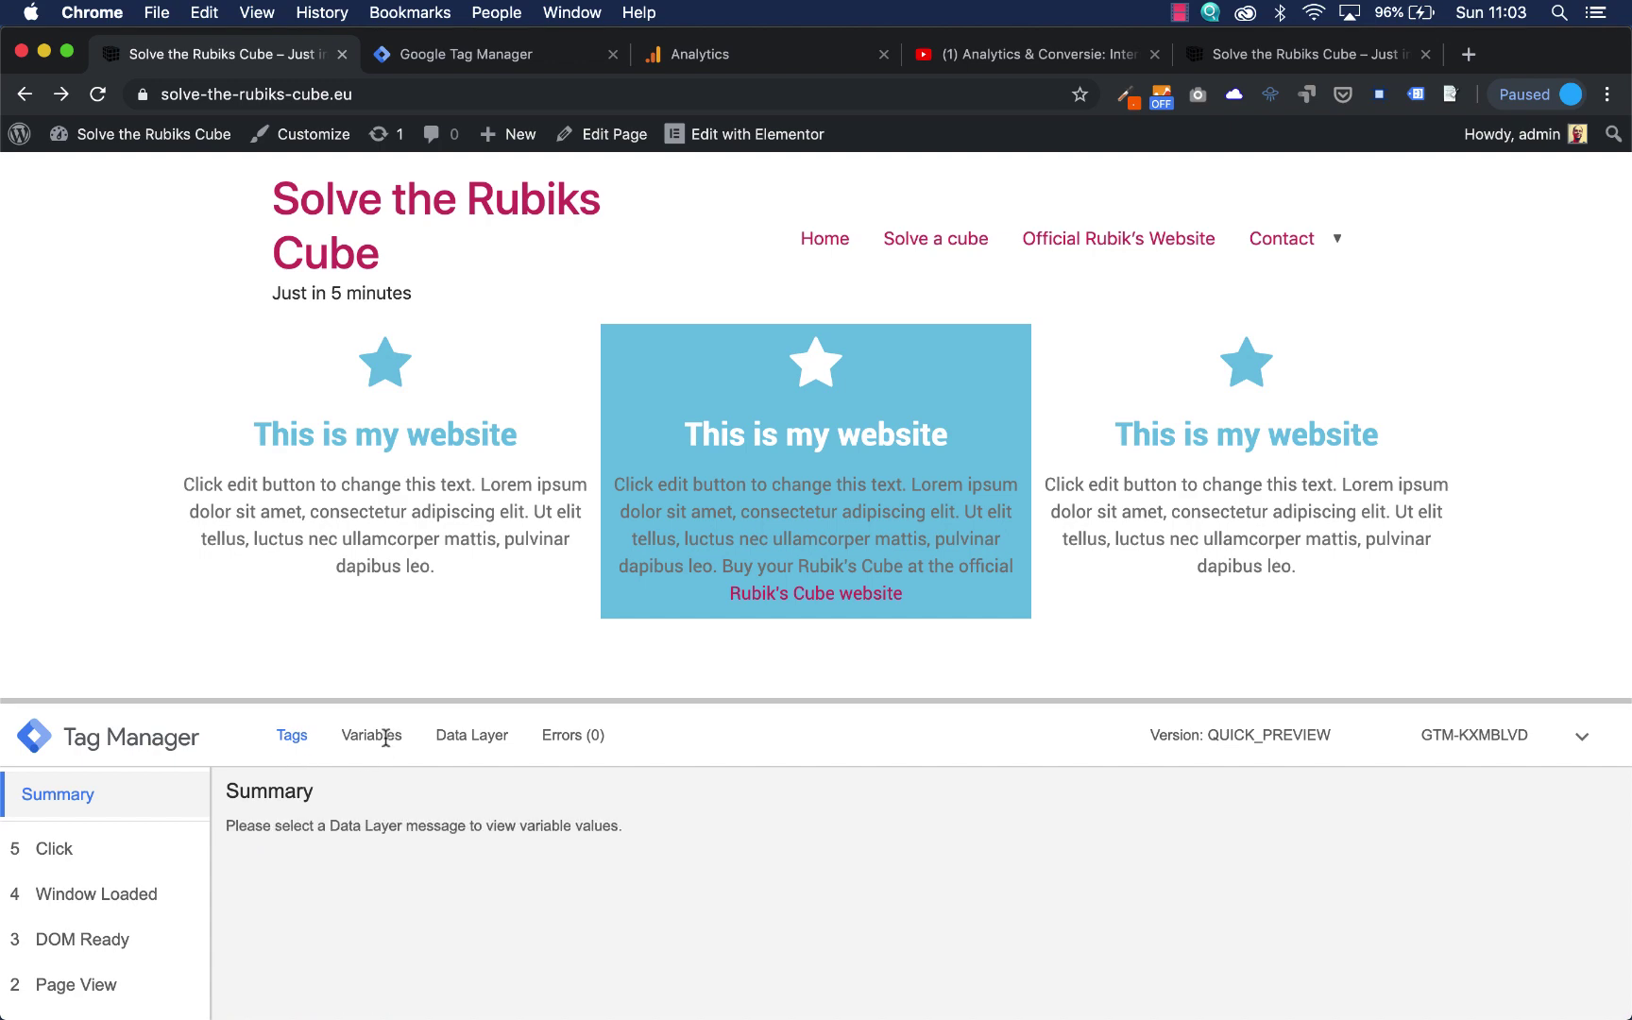
{"action": "left_click", "coordinate": [60, 851]}
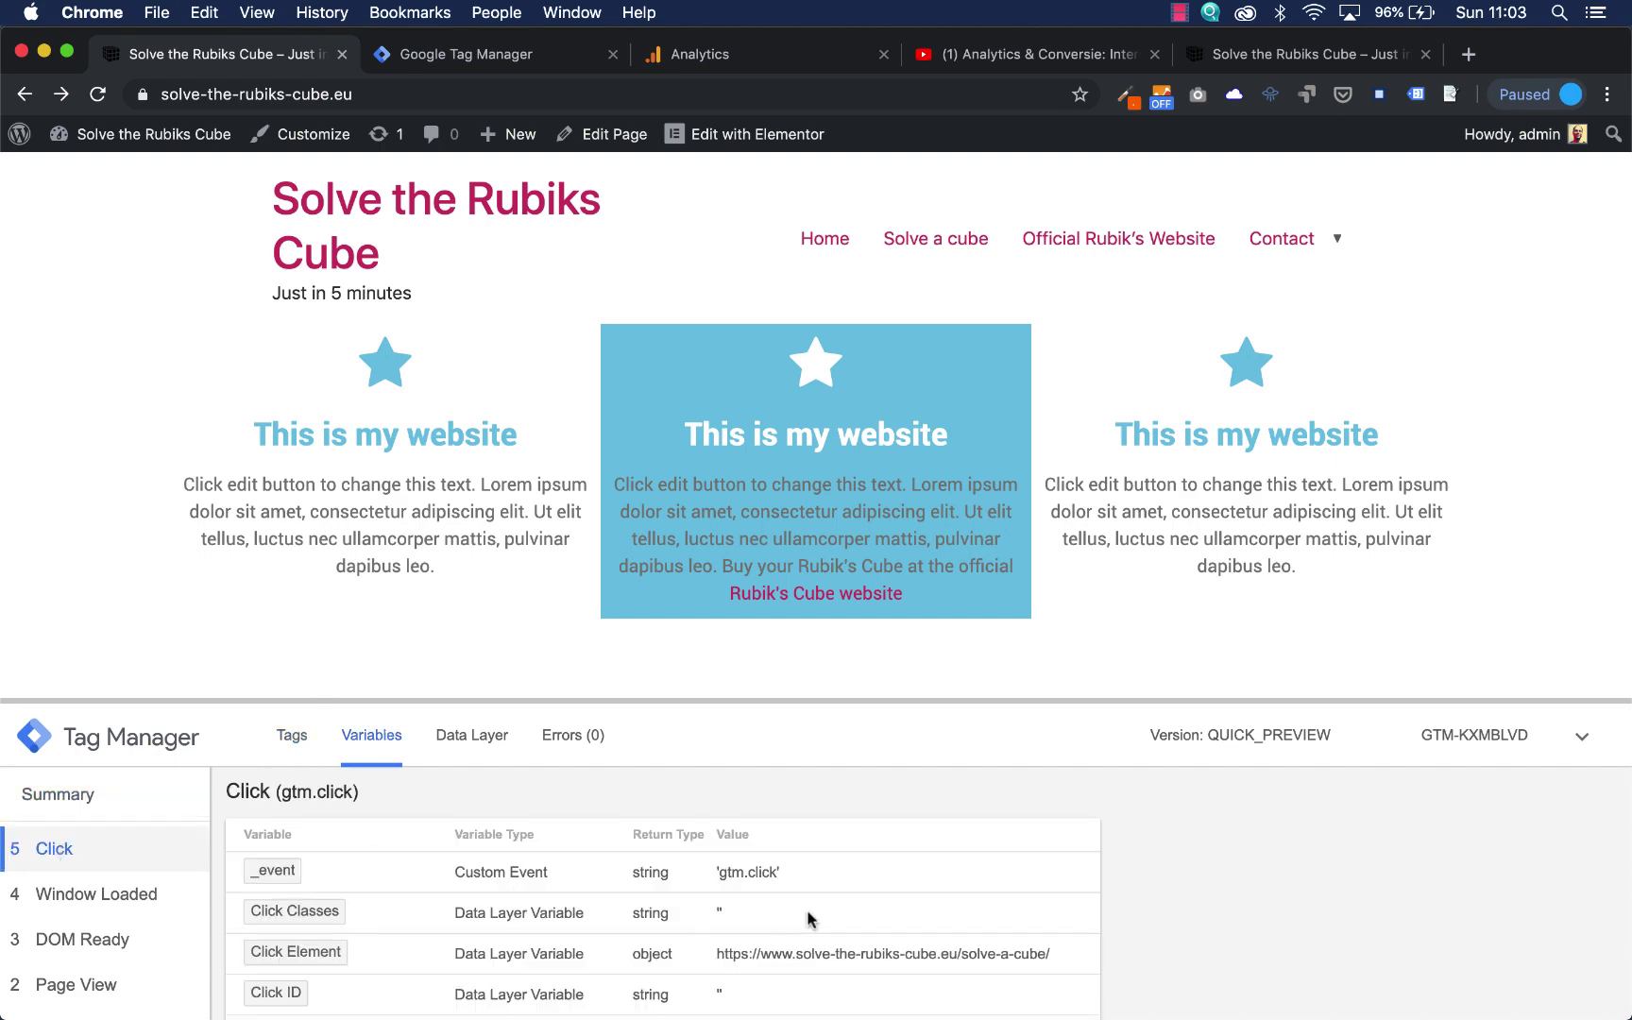
{"action": "scroll", "coordinate": [930, 713], "scroll_direction": "down", "scroll_amount": 2}
{"action": "left_click_drag", "start_coordinate": [987, 598], "coordinate": [987, 371]}
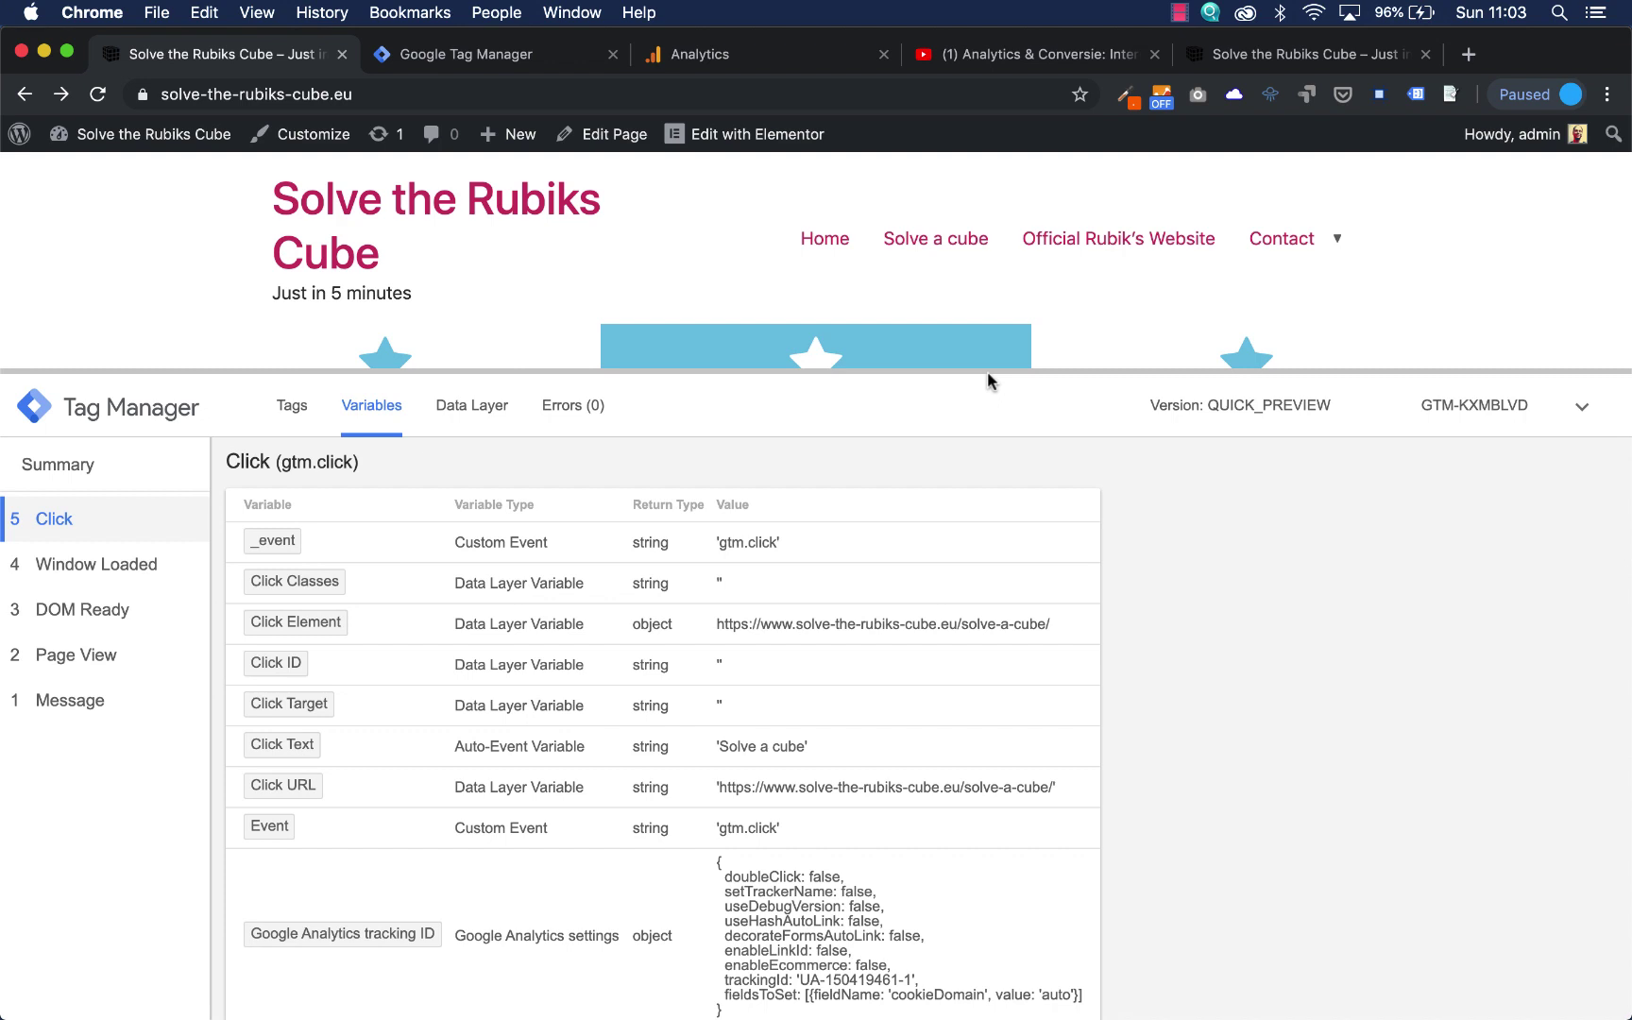
{"action": "scroll", "coordinate": [798, 597], "scroll_direction": "down", "scroll_amount": 3}
{"action": "scroll", "coordinate": [798, 597], "scroll_direction": "up", "scroll_amount": 2}
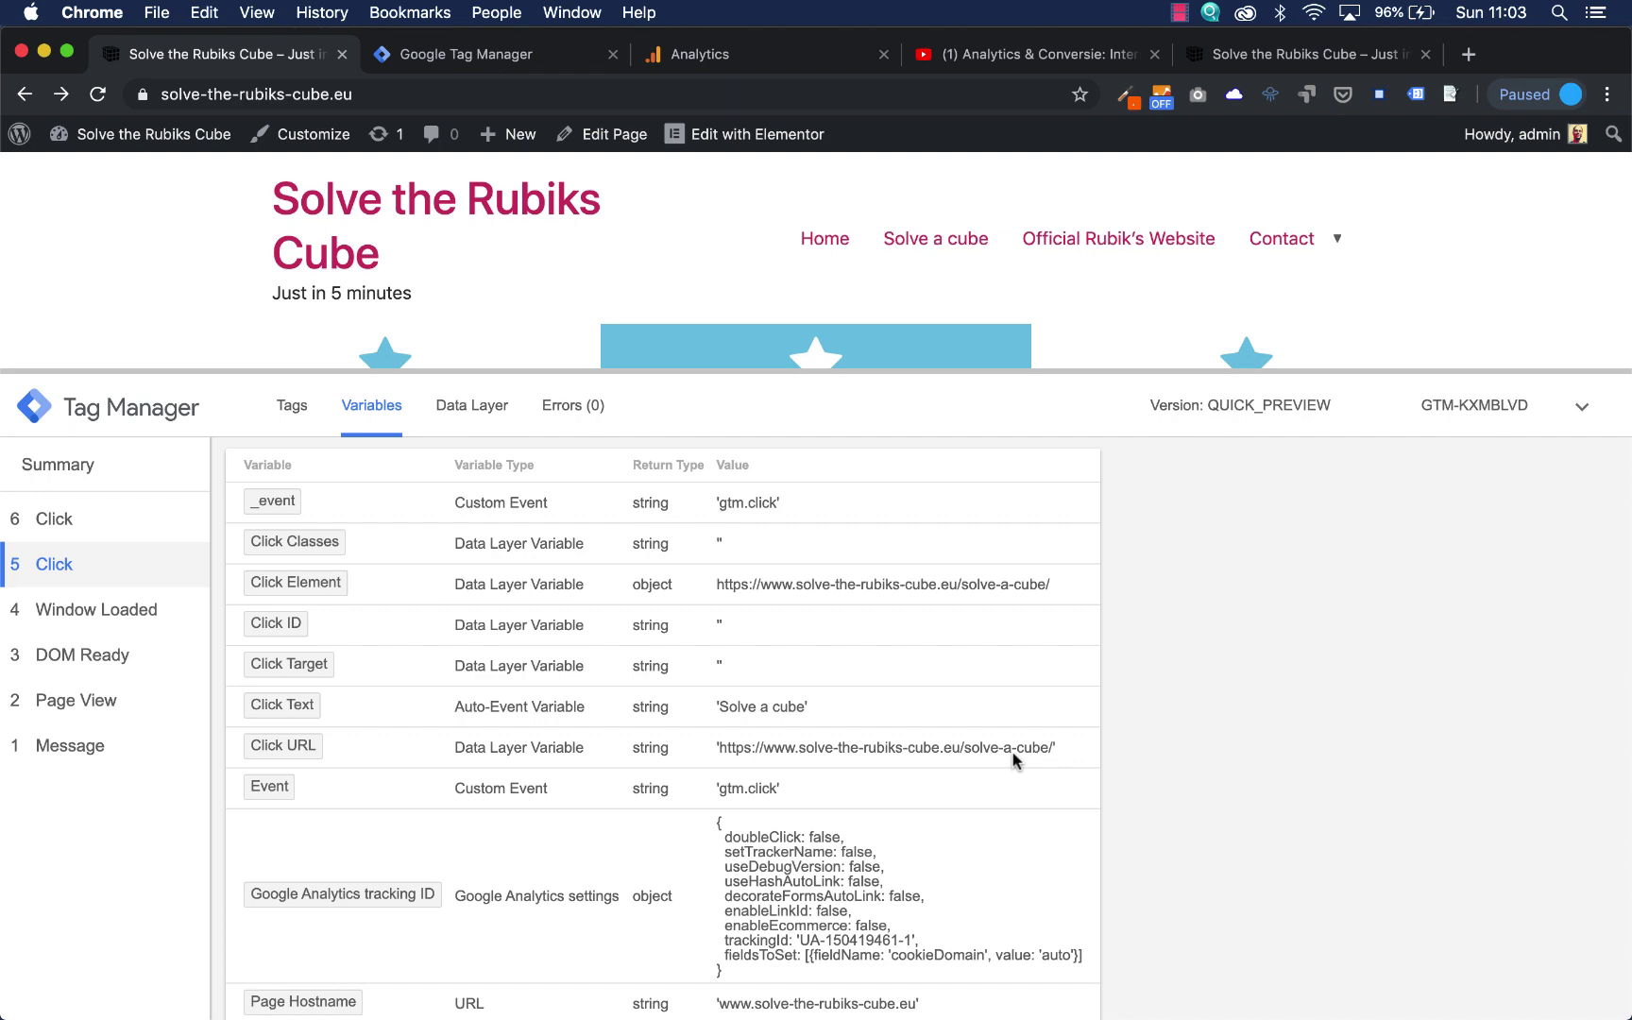
Open the "Rubik's Cube website" link in a separate window, close it, and examine the variables of that newest click event.
{"action": "left_click_drag", "start_coordinate": [1030, 370], "coordinate": [915, 684]}
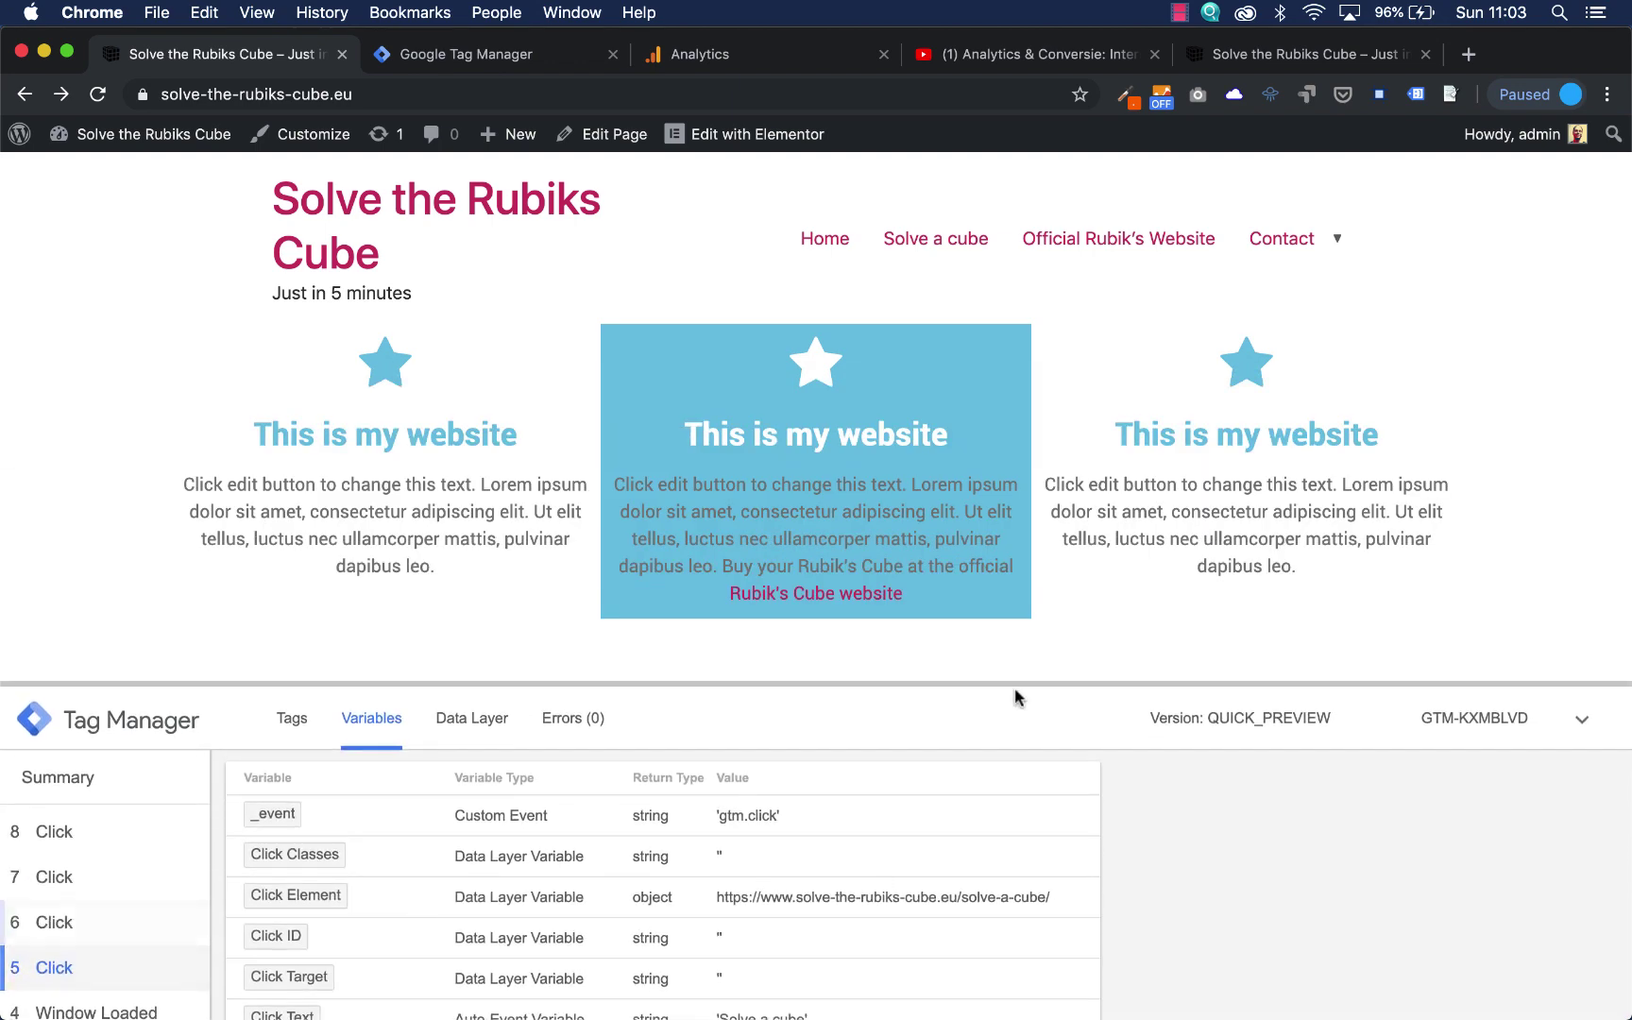
{"action": "left_click", "coordinate": [837, 594]}
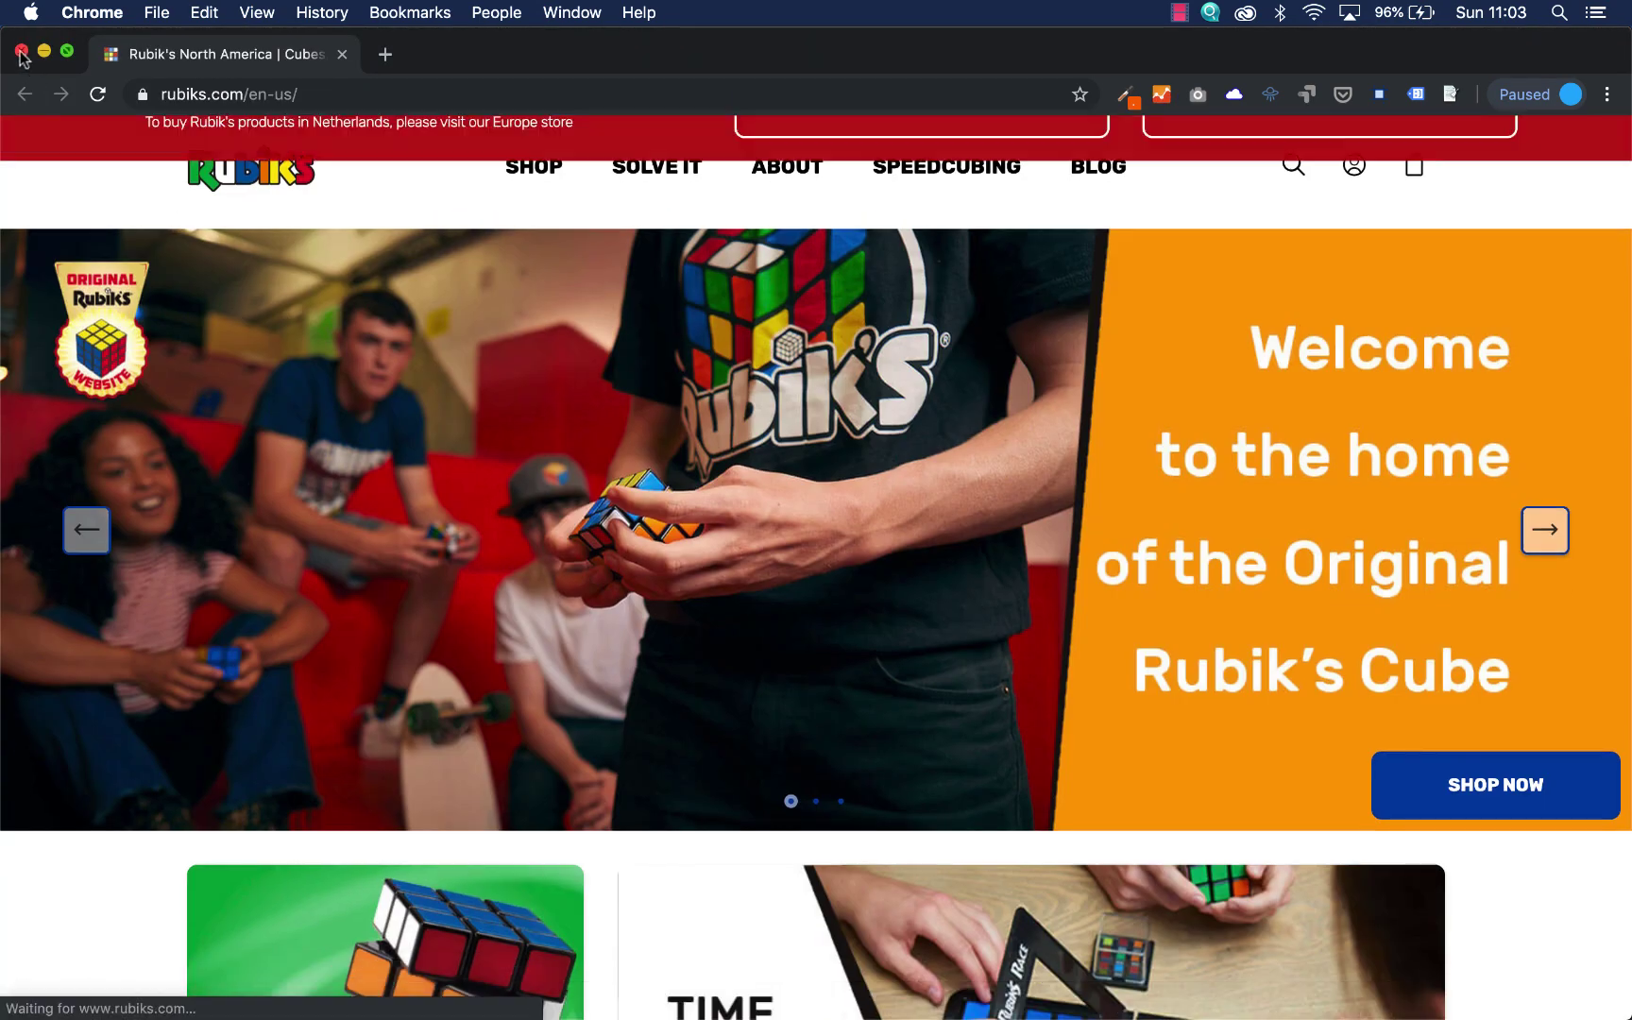
{"action": "left_click", "coordinate": [21, 51]}
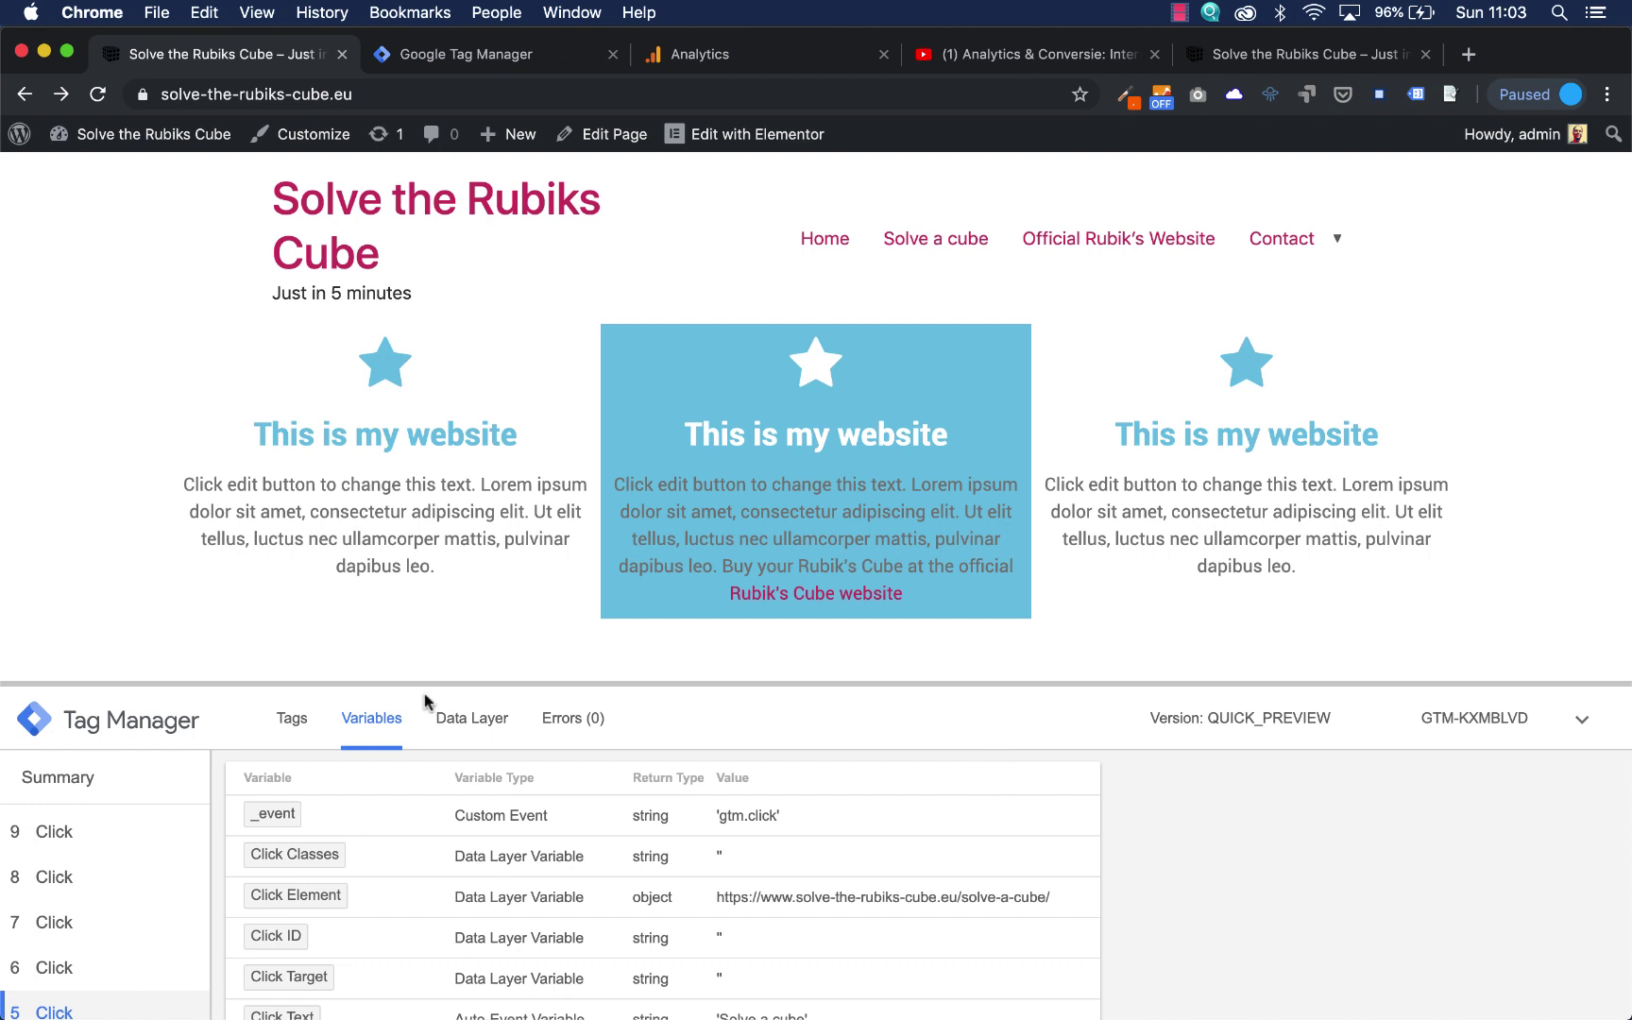
{"action": "left_click", "coordinate": [67, 831]}
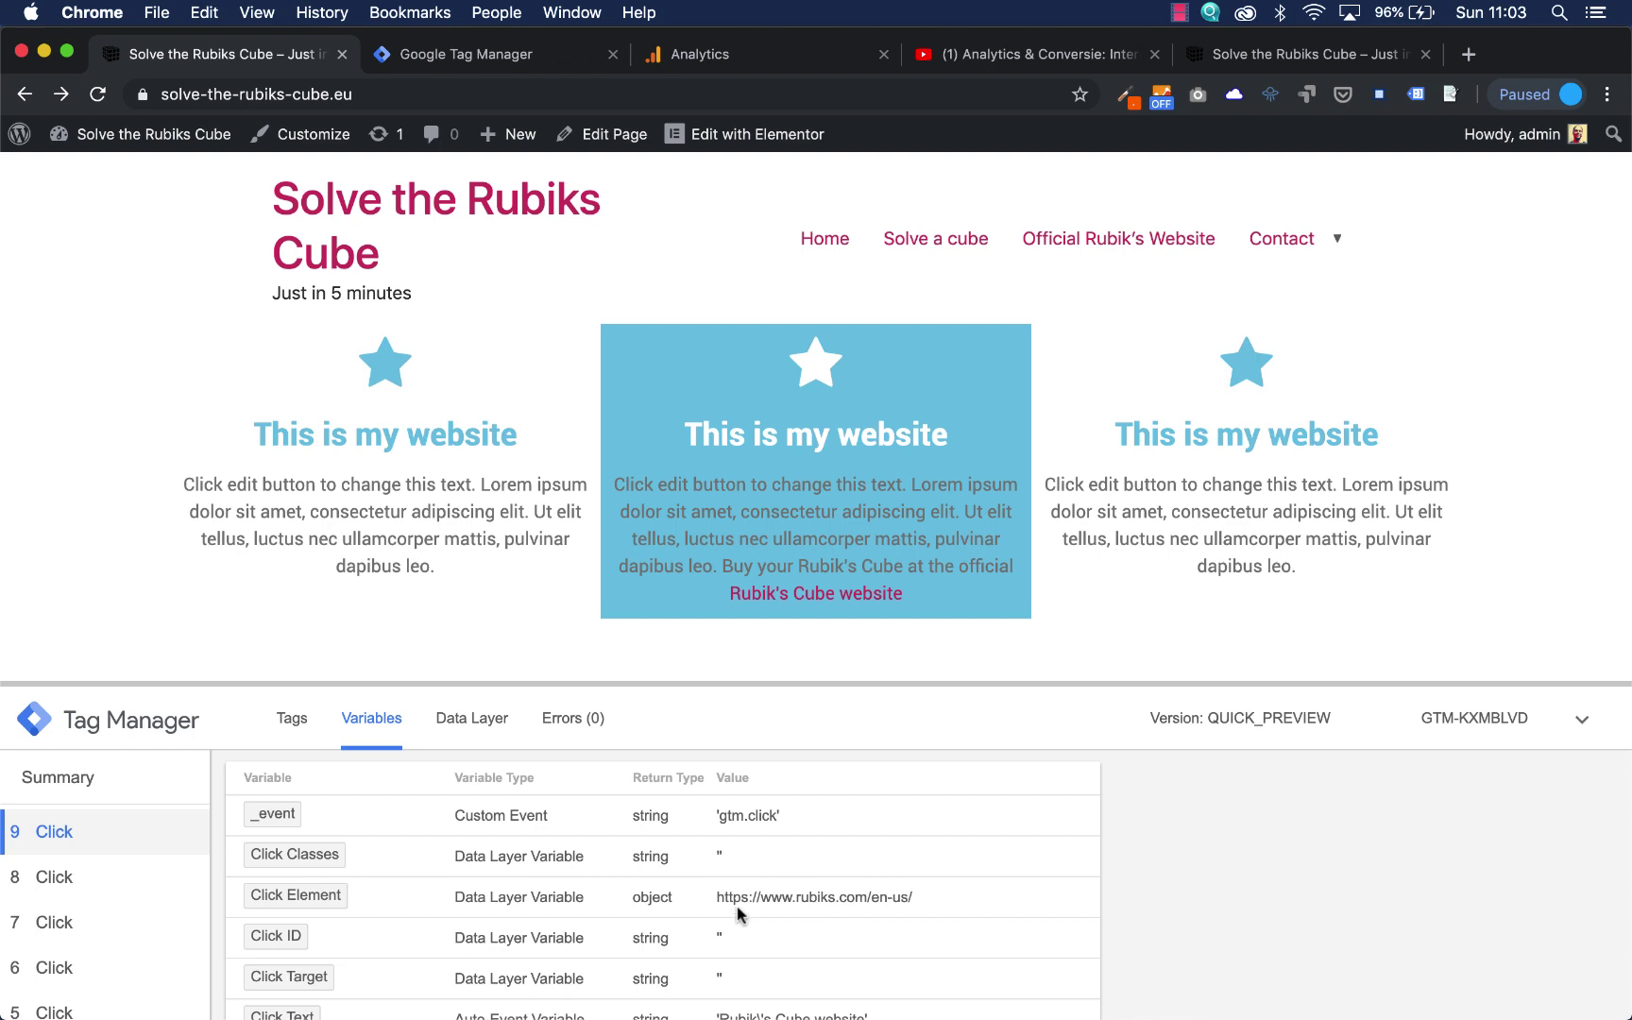
{"action": "scroll", "coordinate": [737, 912], "scroll_direction": "down", "scroll_amount": 4}
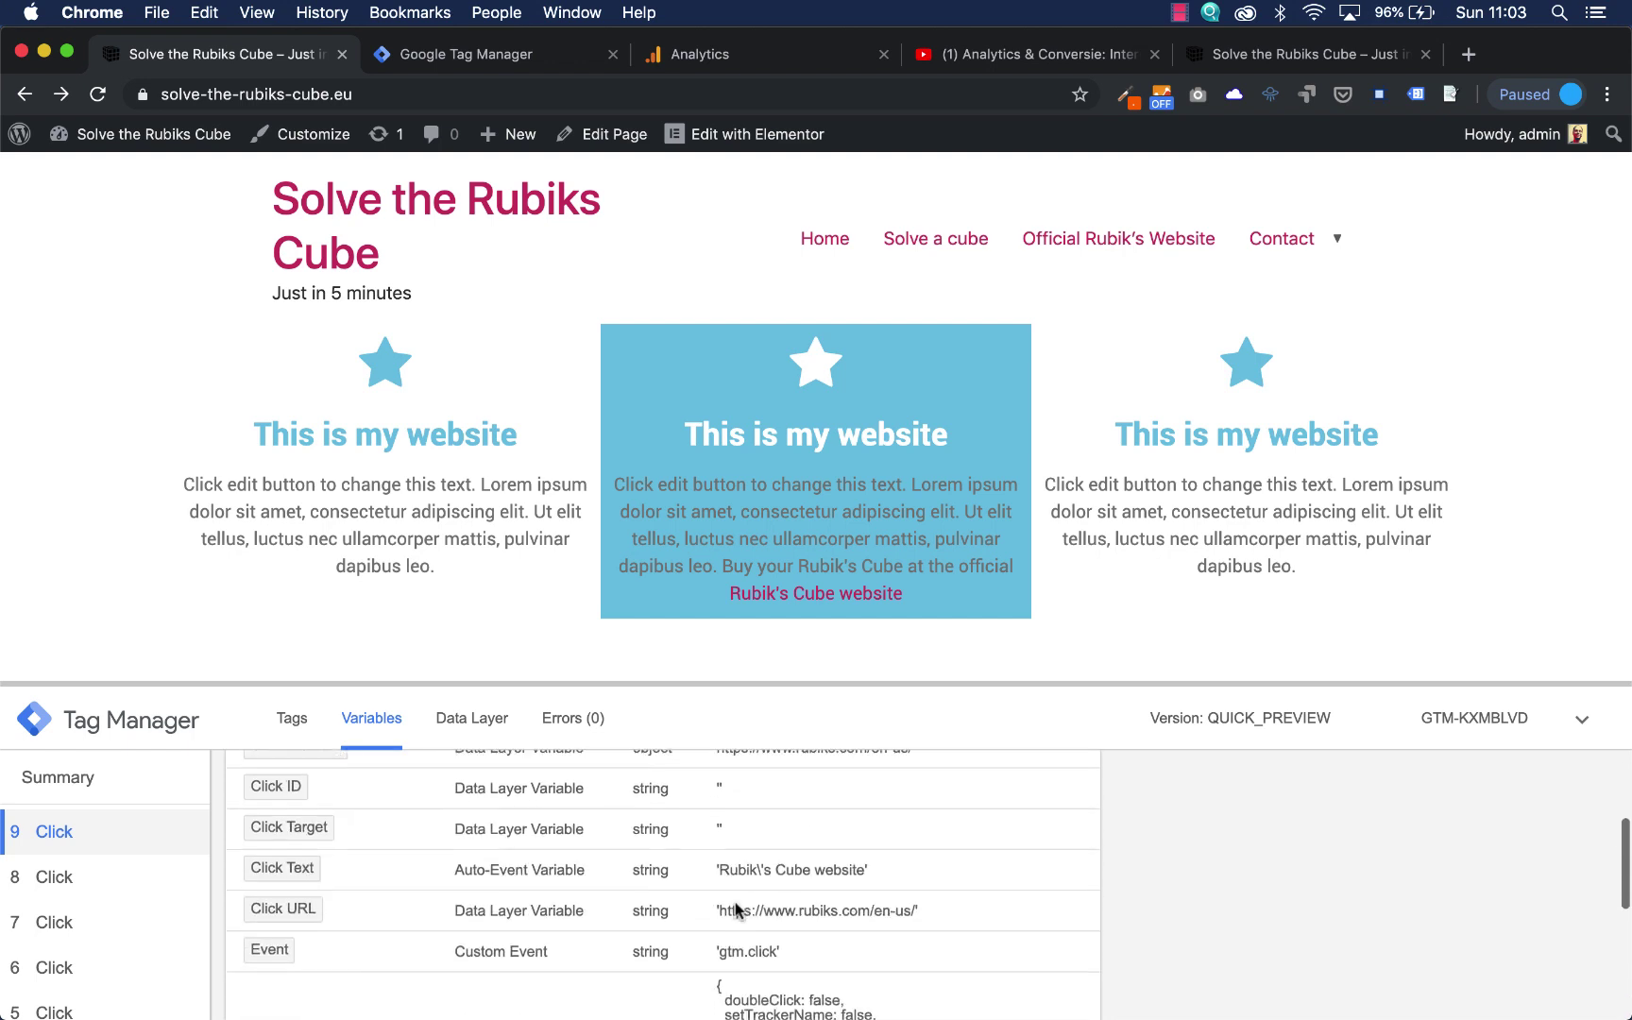
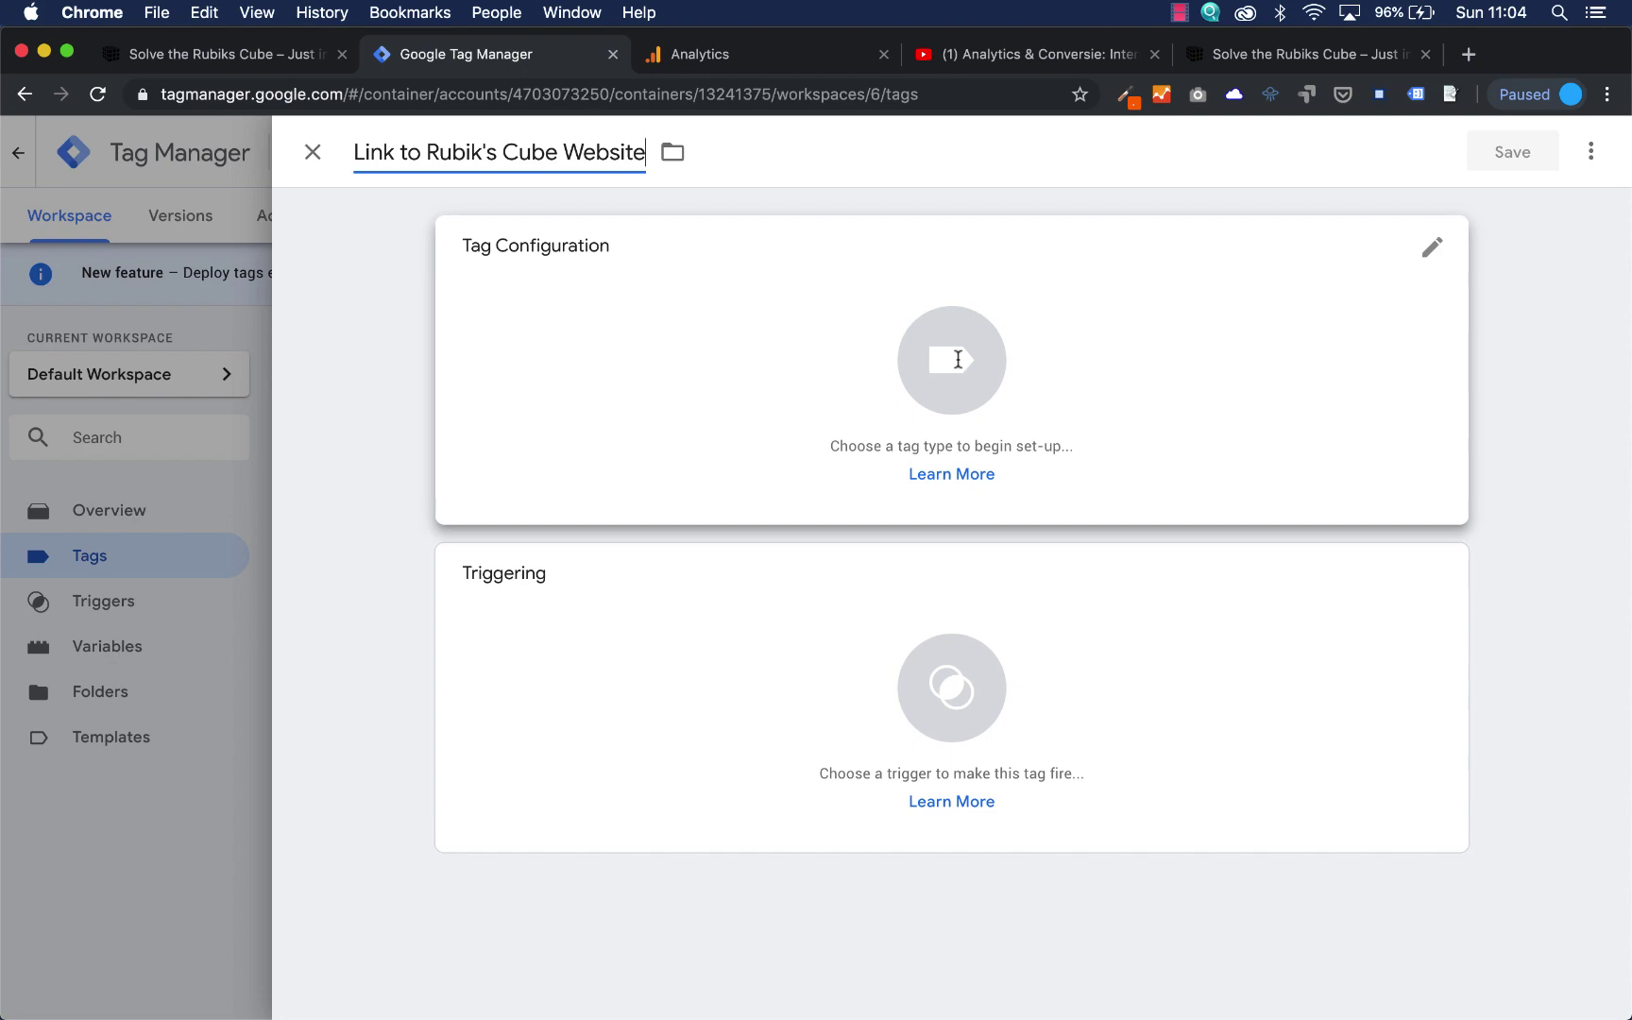
Configure the tag as Google Analytics: Universal Analytics with the track type Event.
{"action": "left_click", "coordinate": [958, 359]}
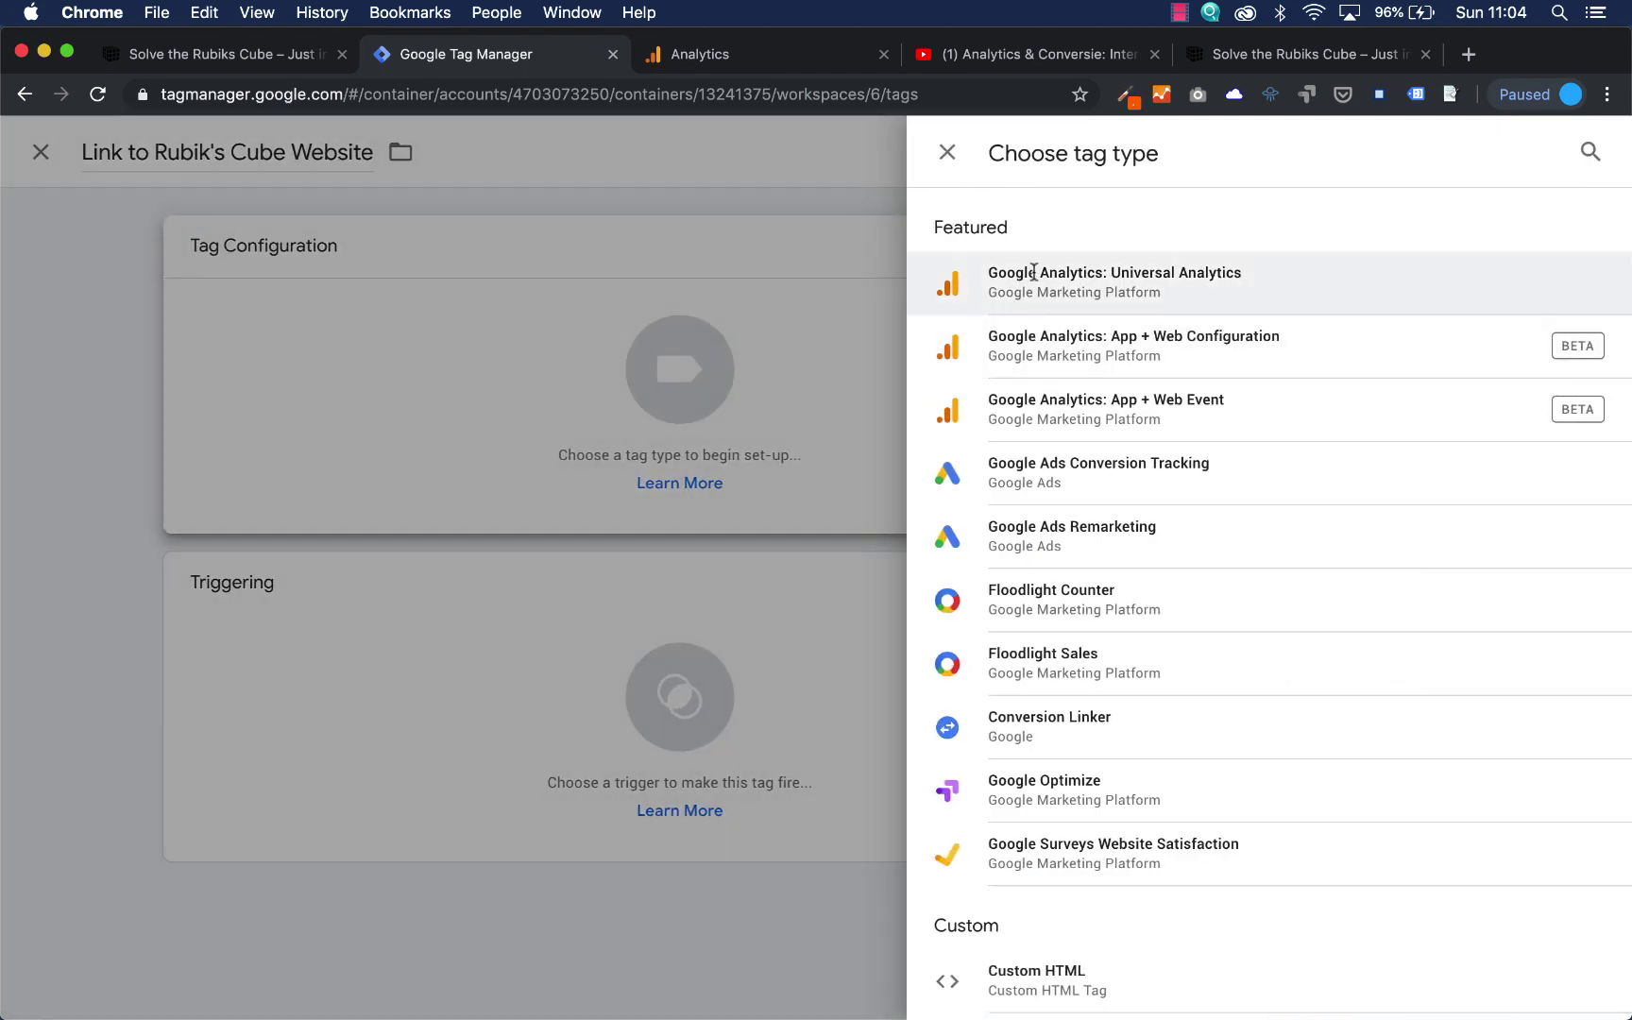
{"action": "left_click", "coordinate": [1038, 280]}
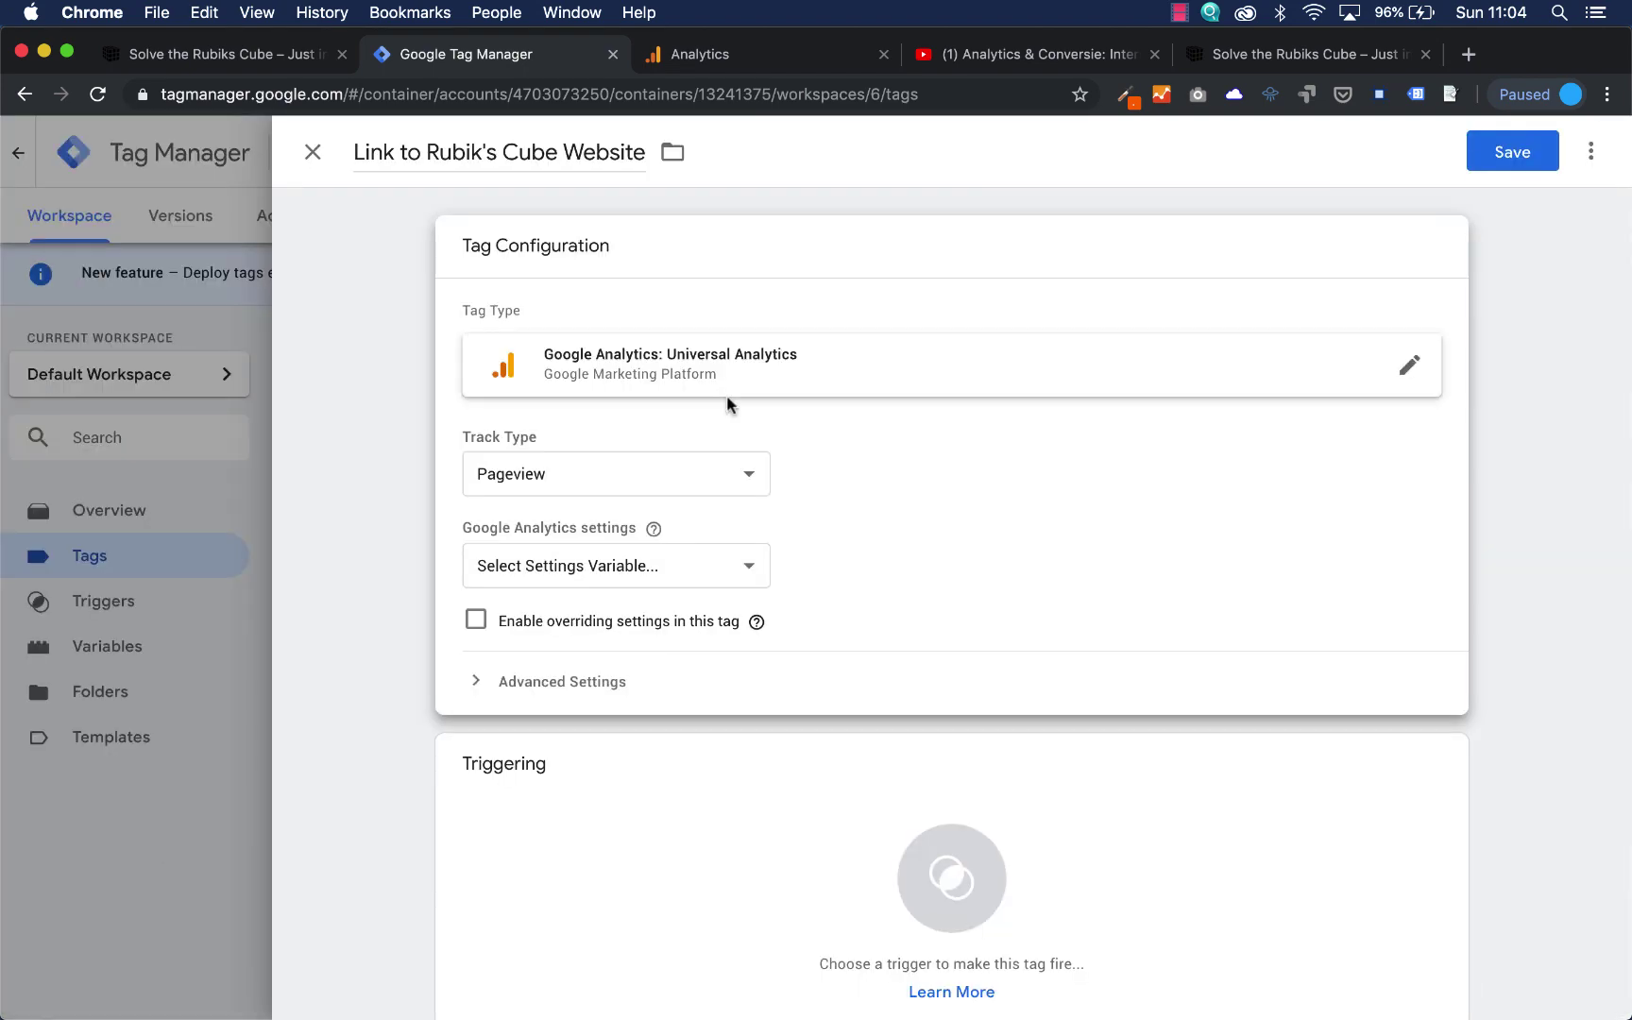
{"action": "left_click", "coordinate": [746, 480]}
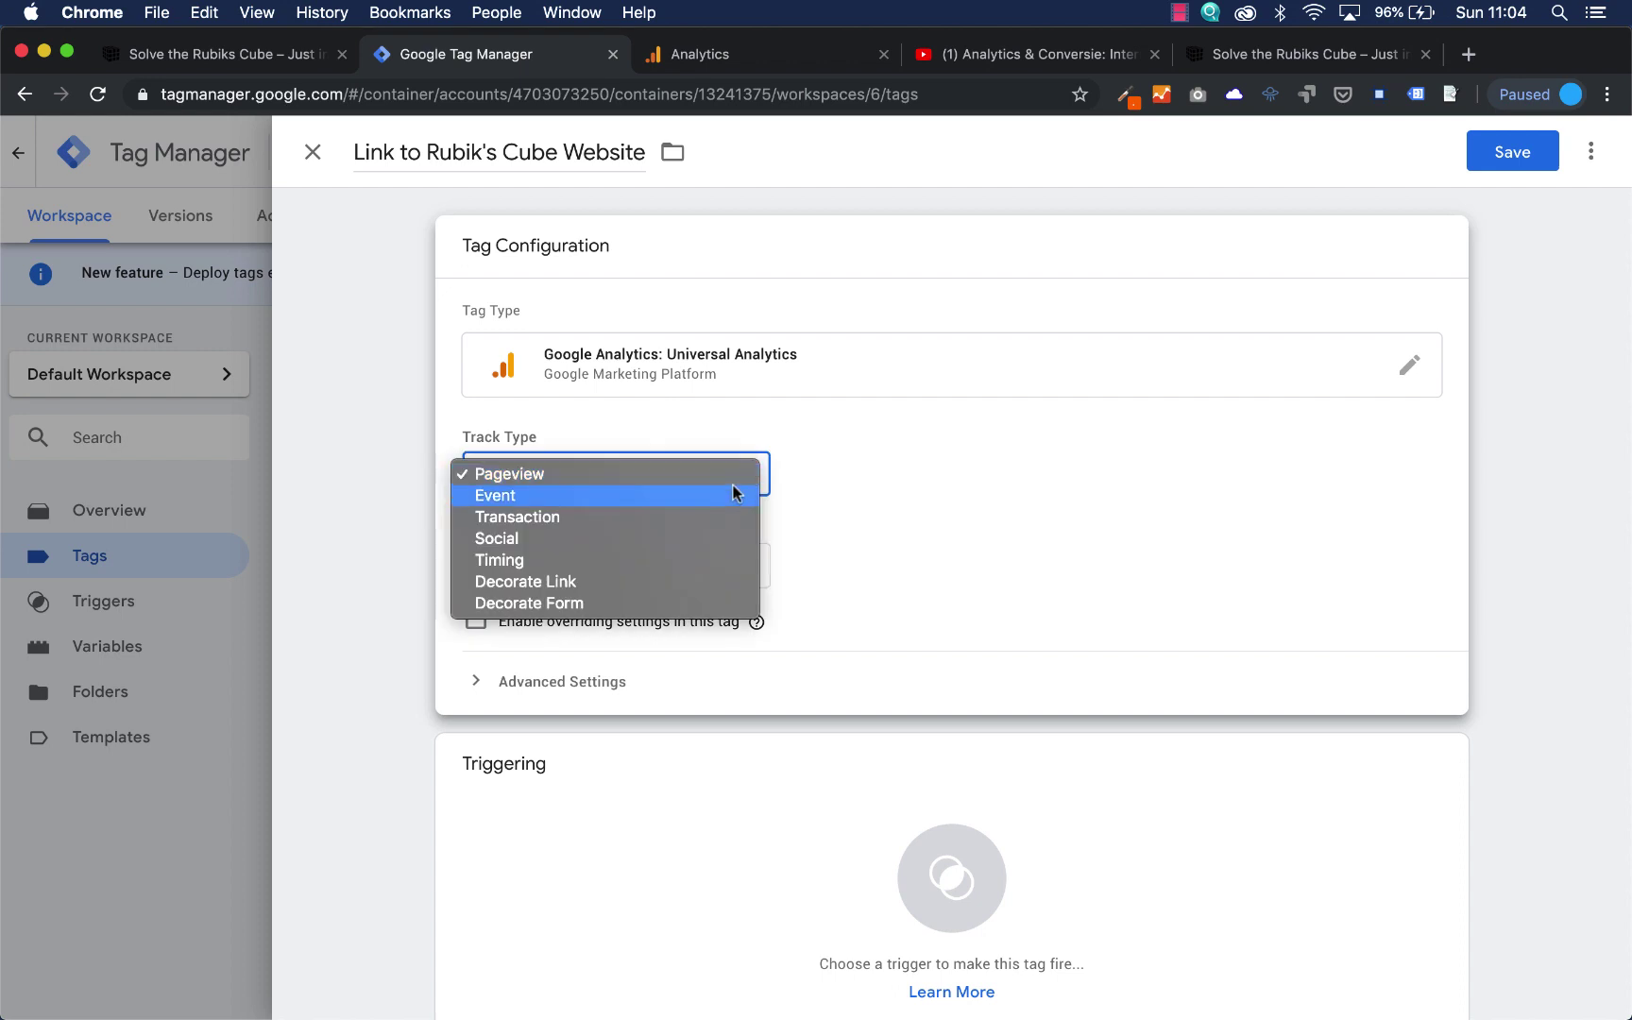
{"action": "left_click", "coordinate": [728, 498]}
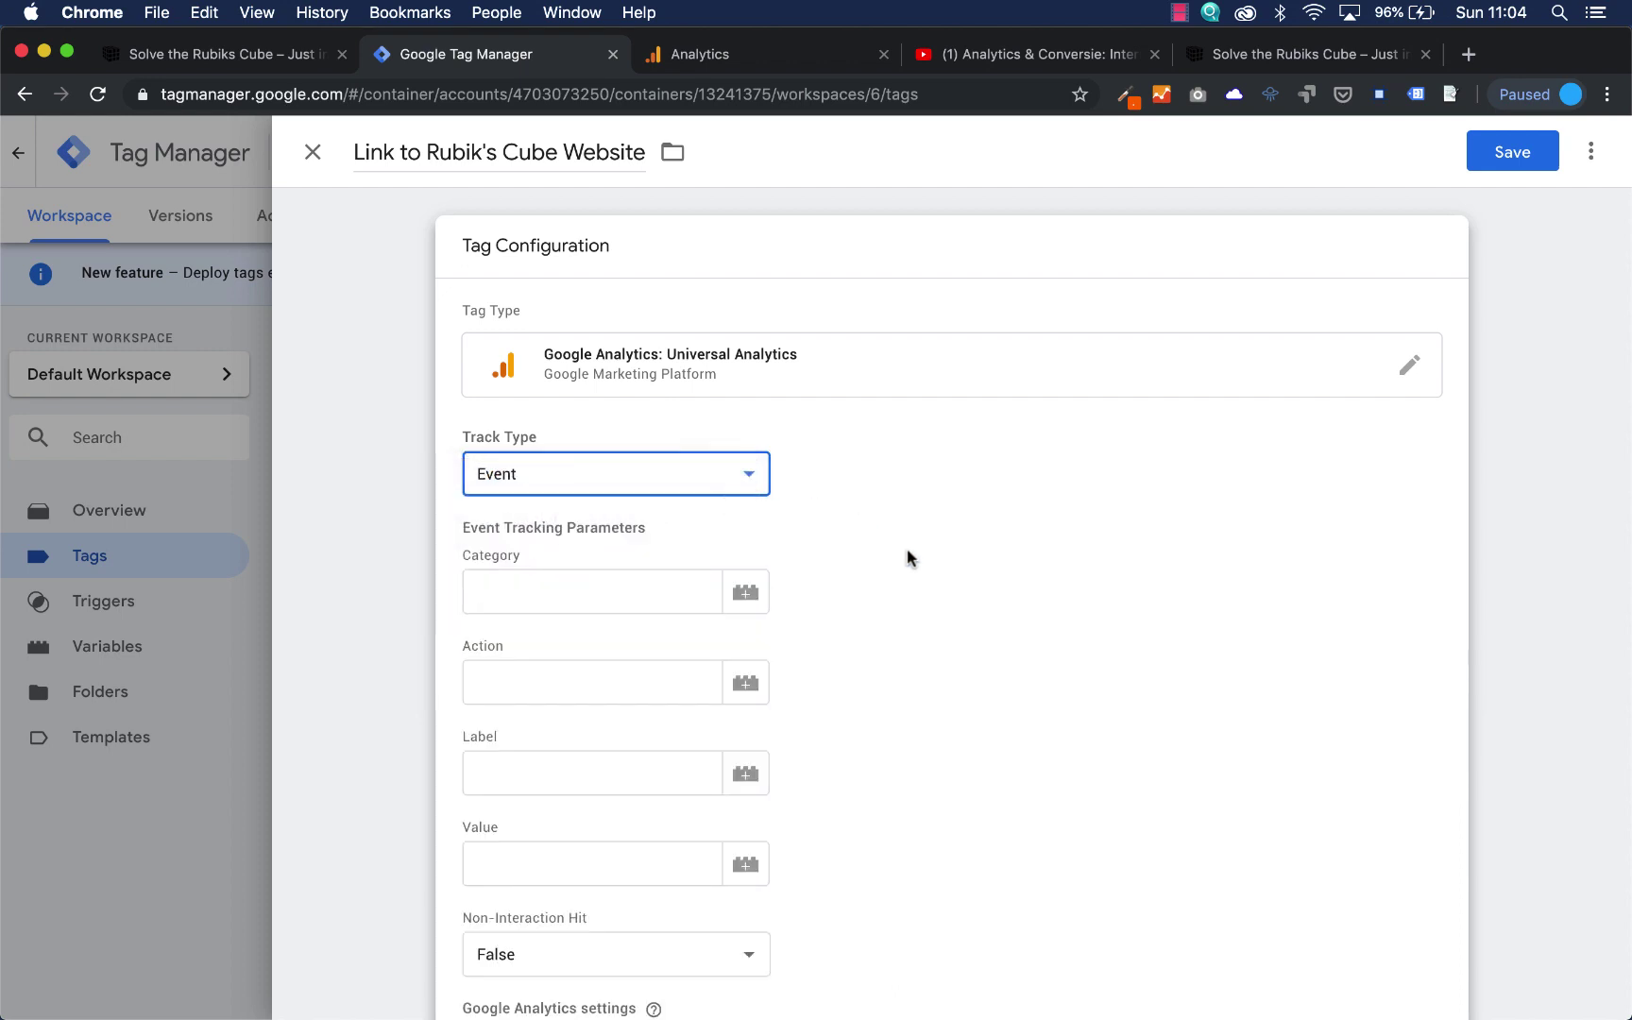
Set the event category to "Link to rubik's cube website" and the action to "Click on hyperlink homepage".
{"action": "scroll", "coordinate": [909, 553], "scroll_direction": "down", "scroll_amount": 3}
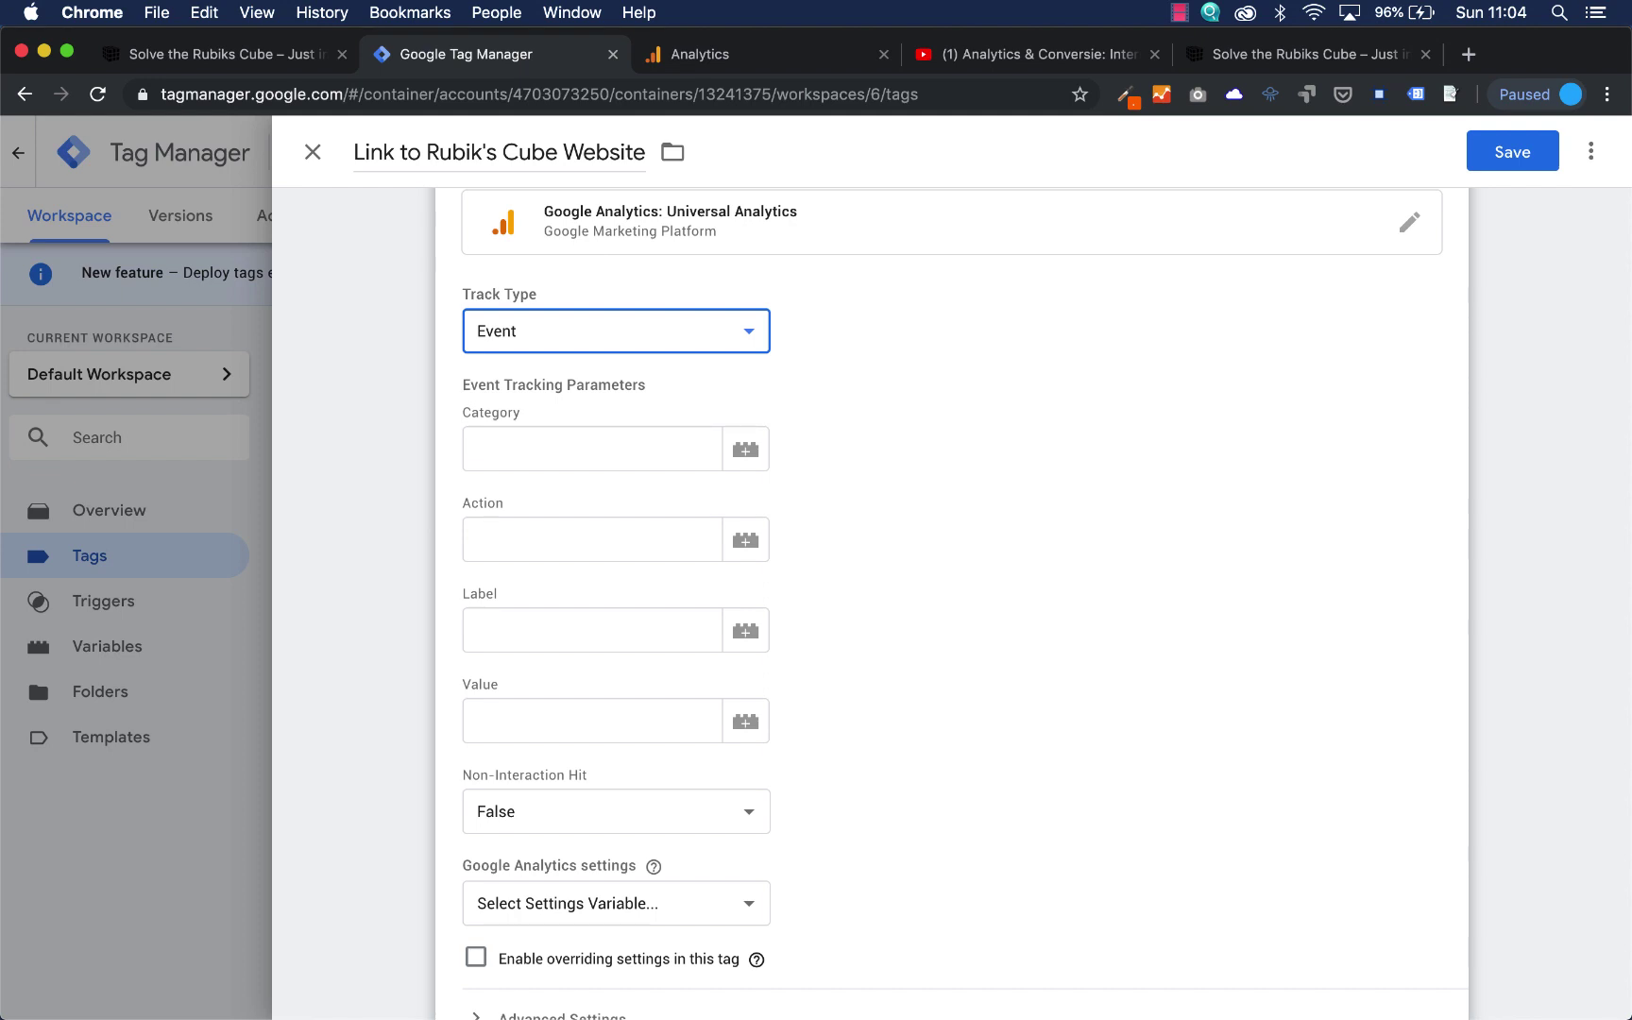
{"action": "left_click", "coordinate": [592, 449]}
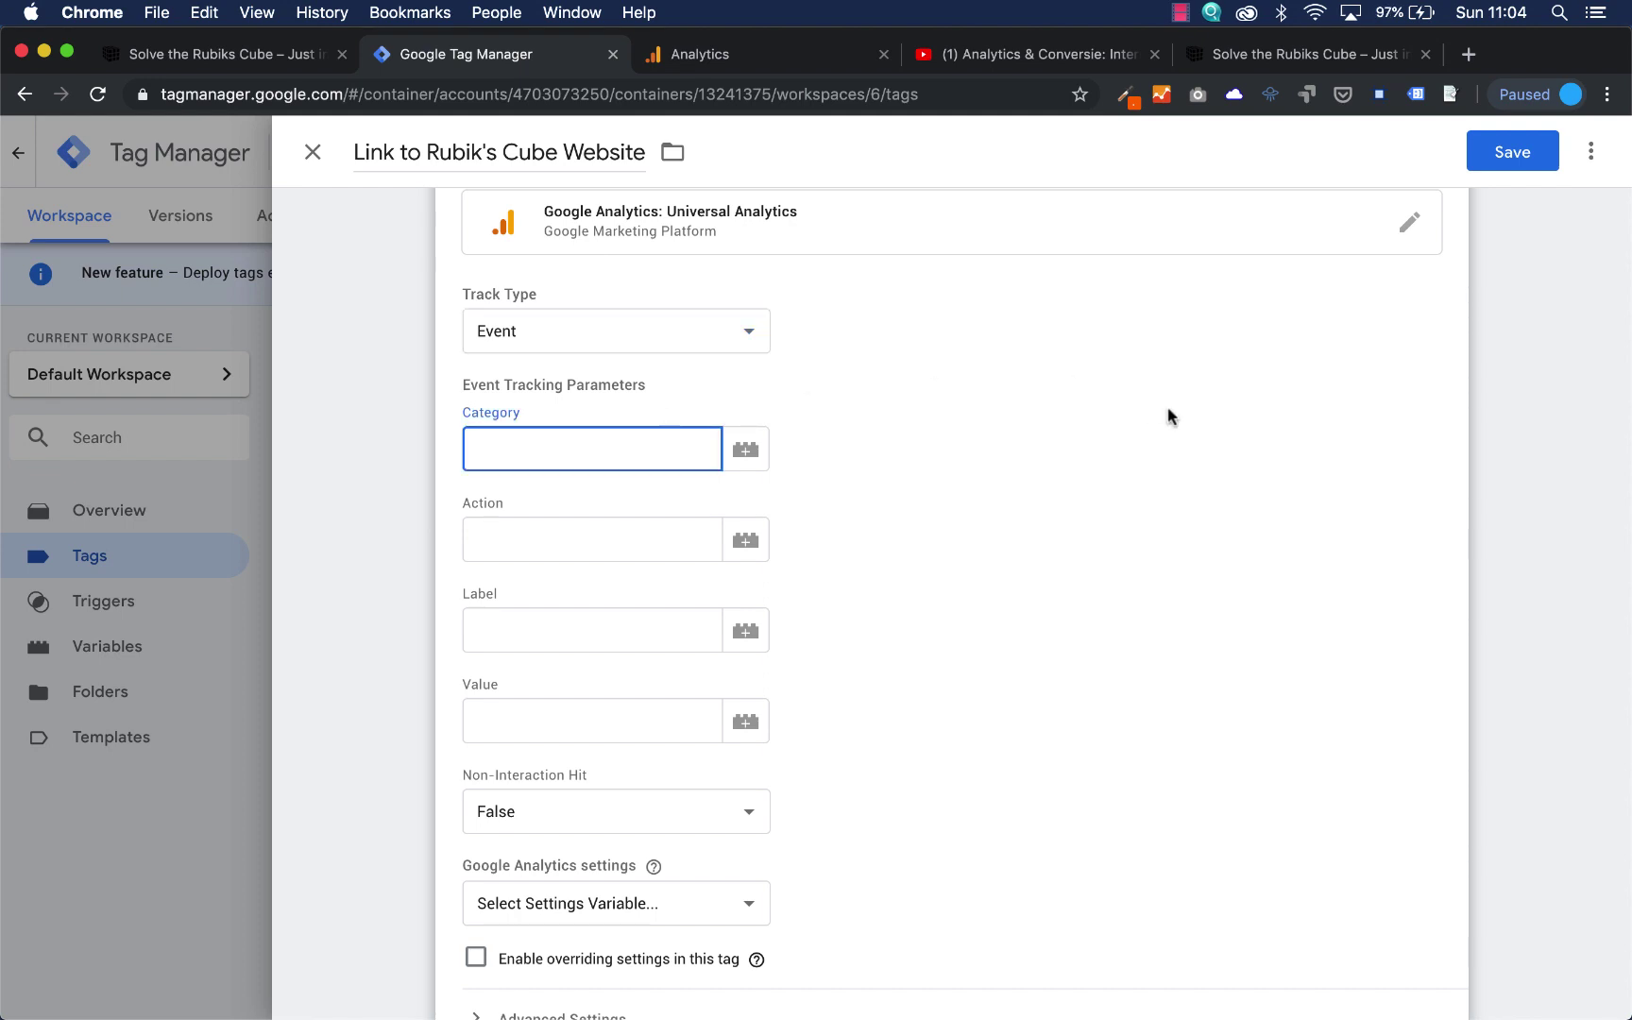
{"action": "type", "text": "Link to rubik's cube website"}
{"action": "key", "text": "Tab"}
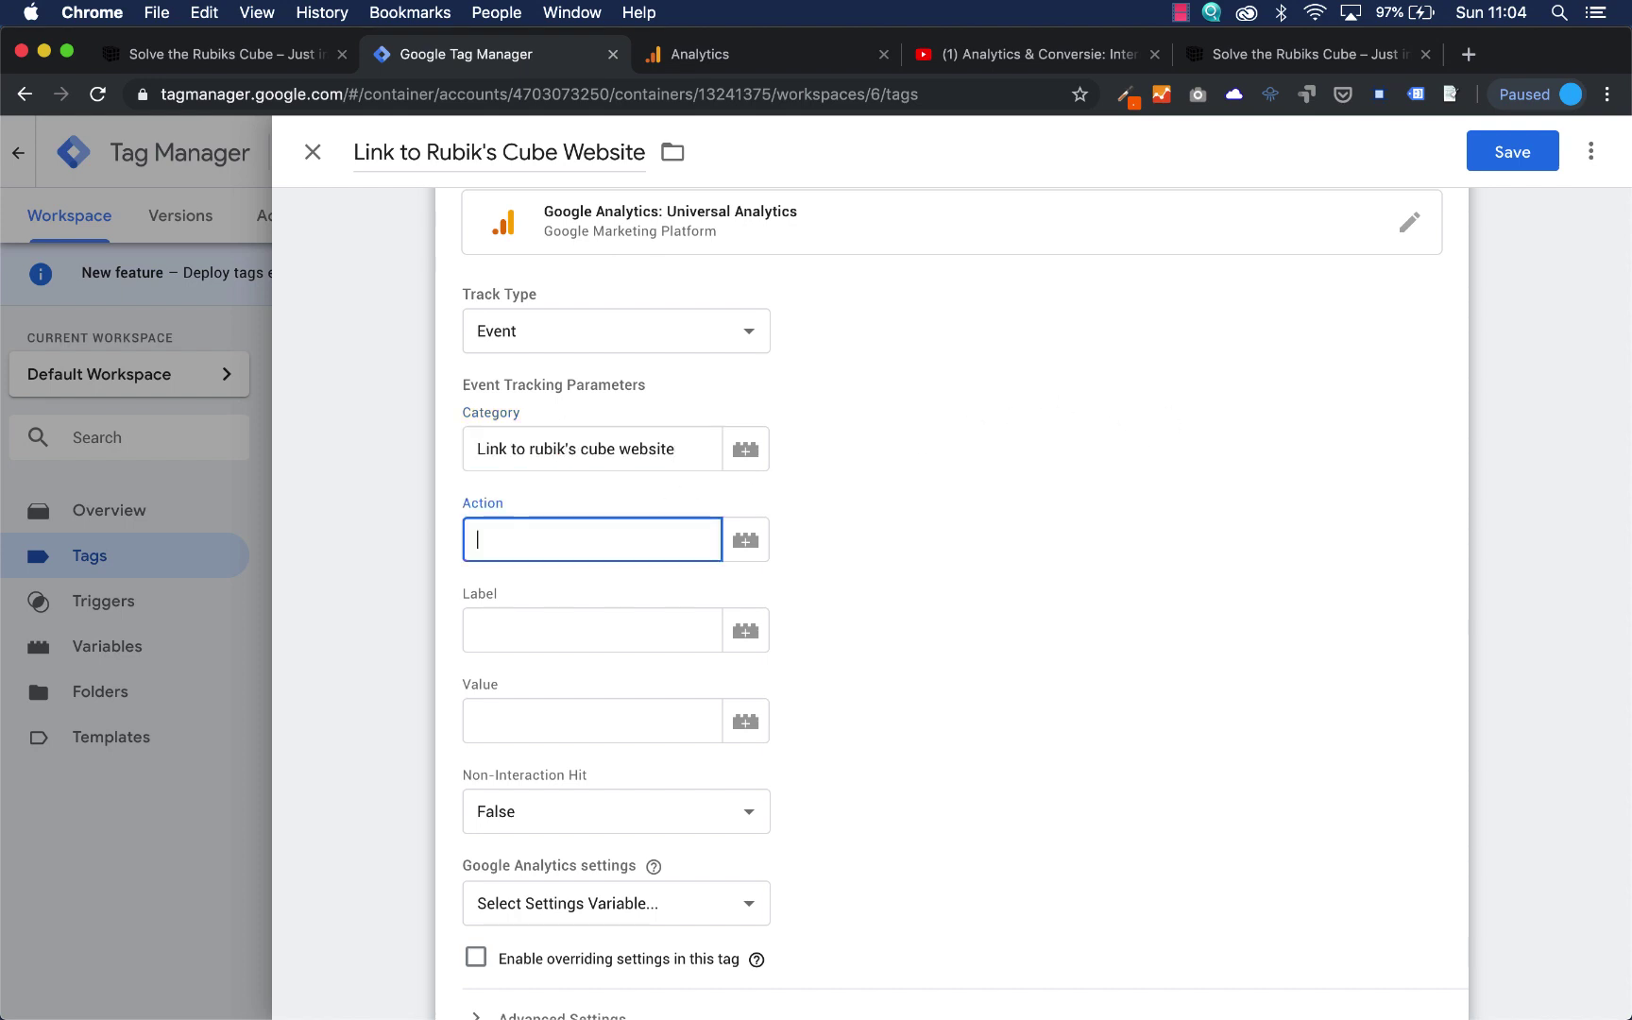
{"action": "type", "text": "Click on hyperl"}
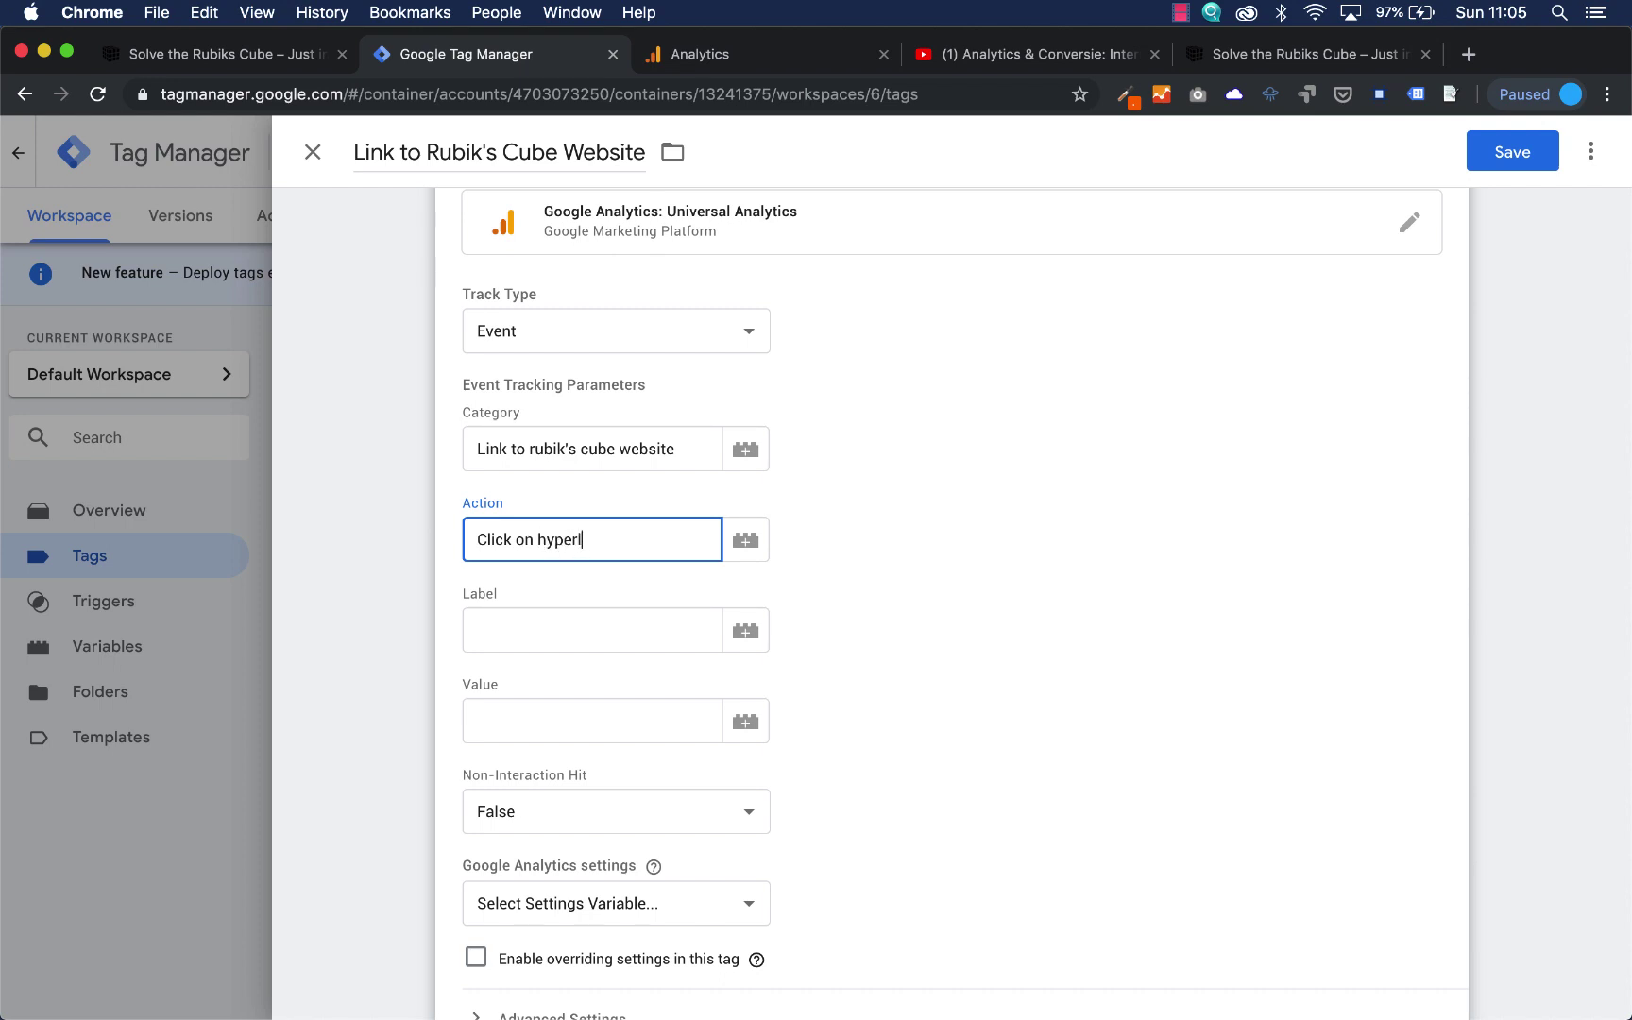
{"action": "type", "text": "ink homepa"}
Assign the {{Google Analytics tracking ID}} variable as the tag's Google Analytics settings.
{"action": "scroll", "coordinate": [557, 648], "scroll_direction": "down", "scroll_amount": 3}
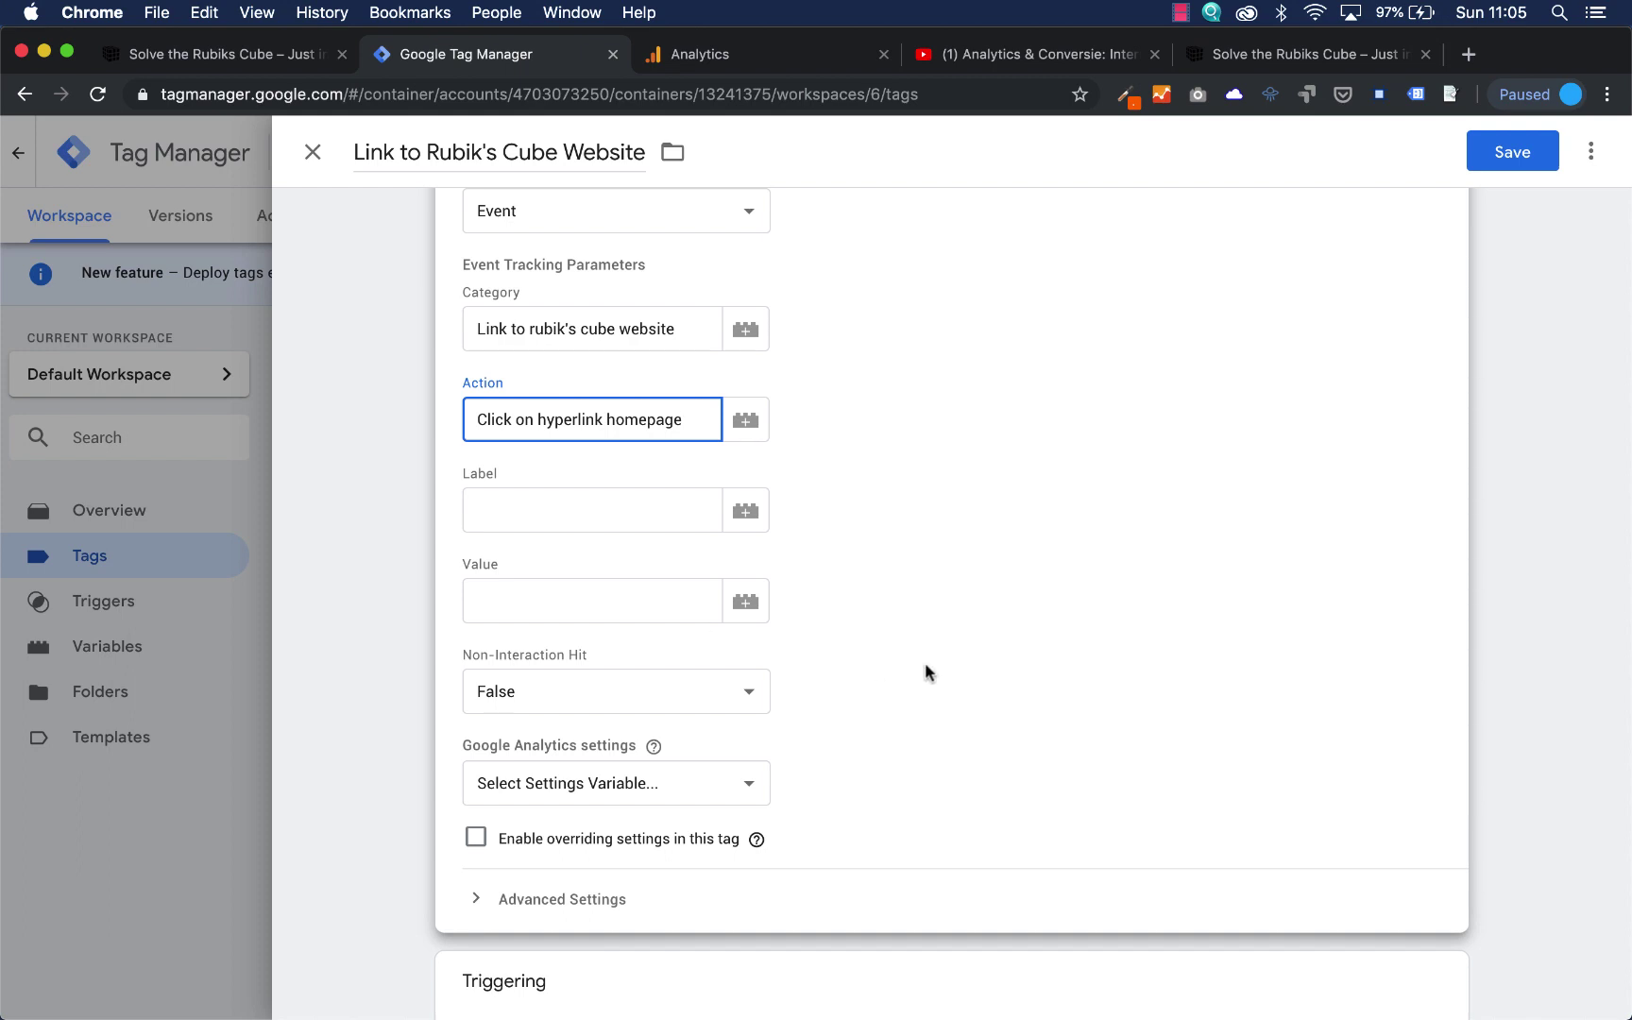
{"action": "scroll", "coordinate": [924, 664], "scroll_direction": "down", "scroll_amount": 2}
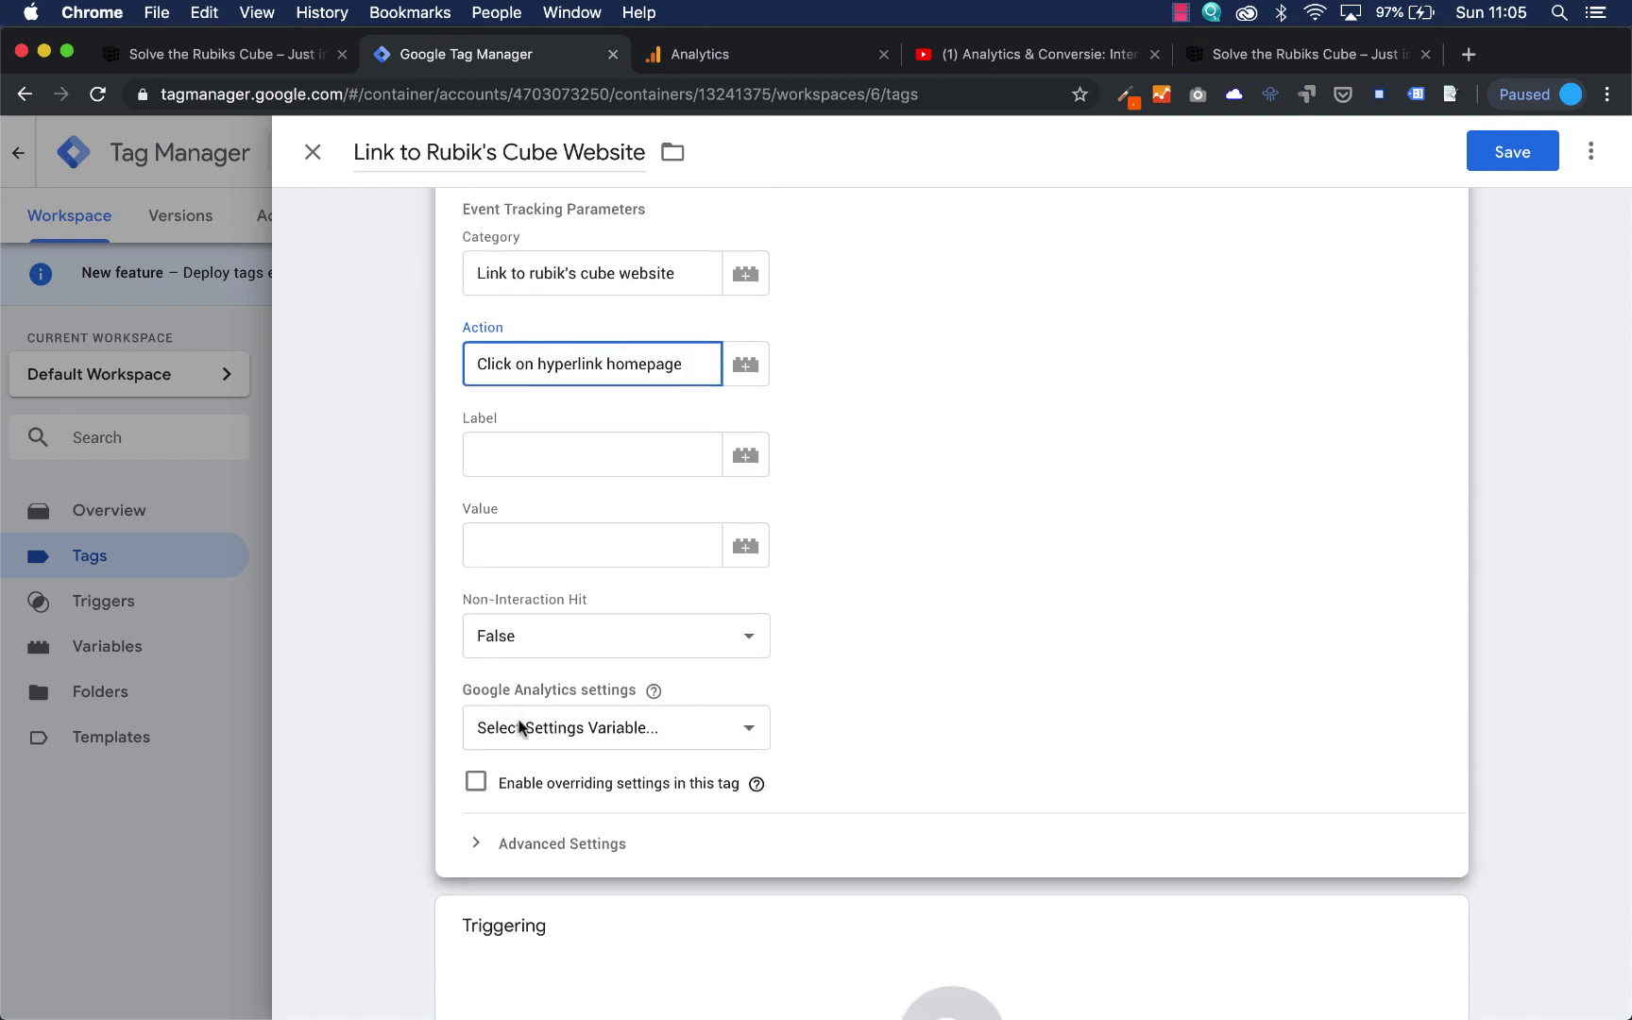
{"action": "left_click", "coordinate": [751, 735]}
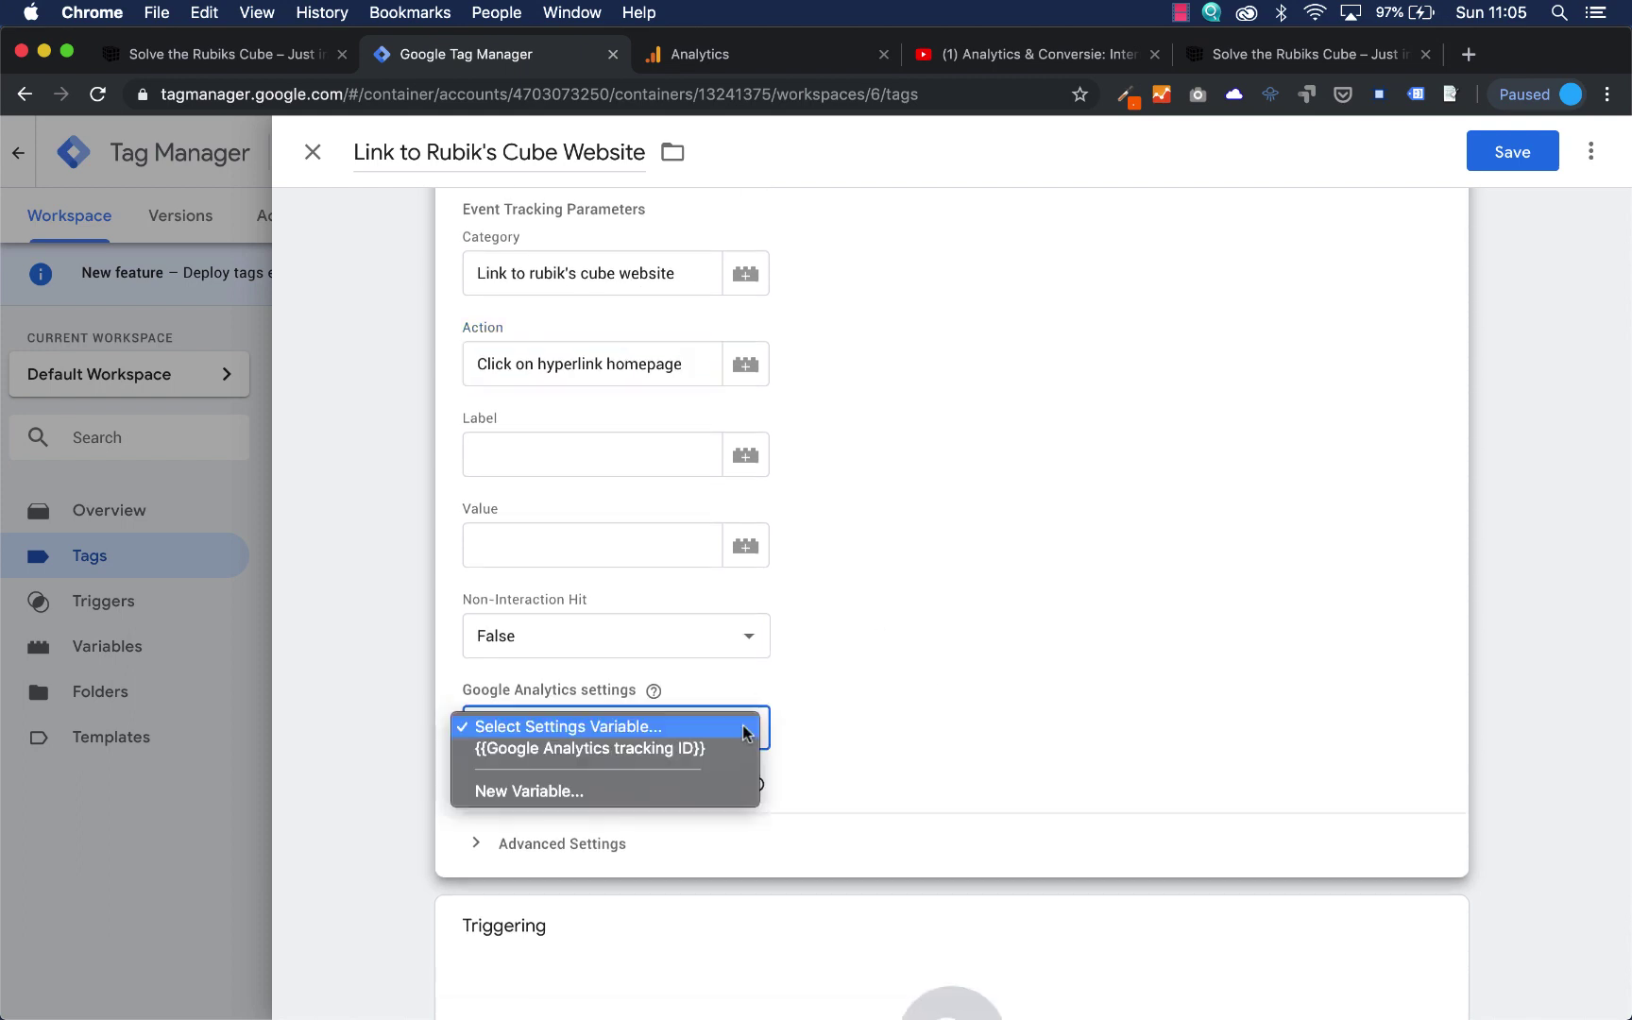
{"action": "left_click", "coordinate": [645, 752]}
Create a new trigger for the tag and name it "Click on link Rubik's cube website".
{"action": "scroll", "coordinate": [884, 739], "scroll_direction": "down", "scroll_amount": 1}
{"action": "scroll", "coordinate": [884, 740], "scroll_direction": "down", "scroll_amount": 5}
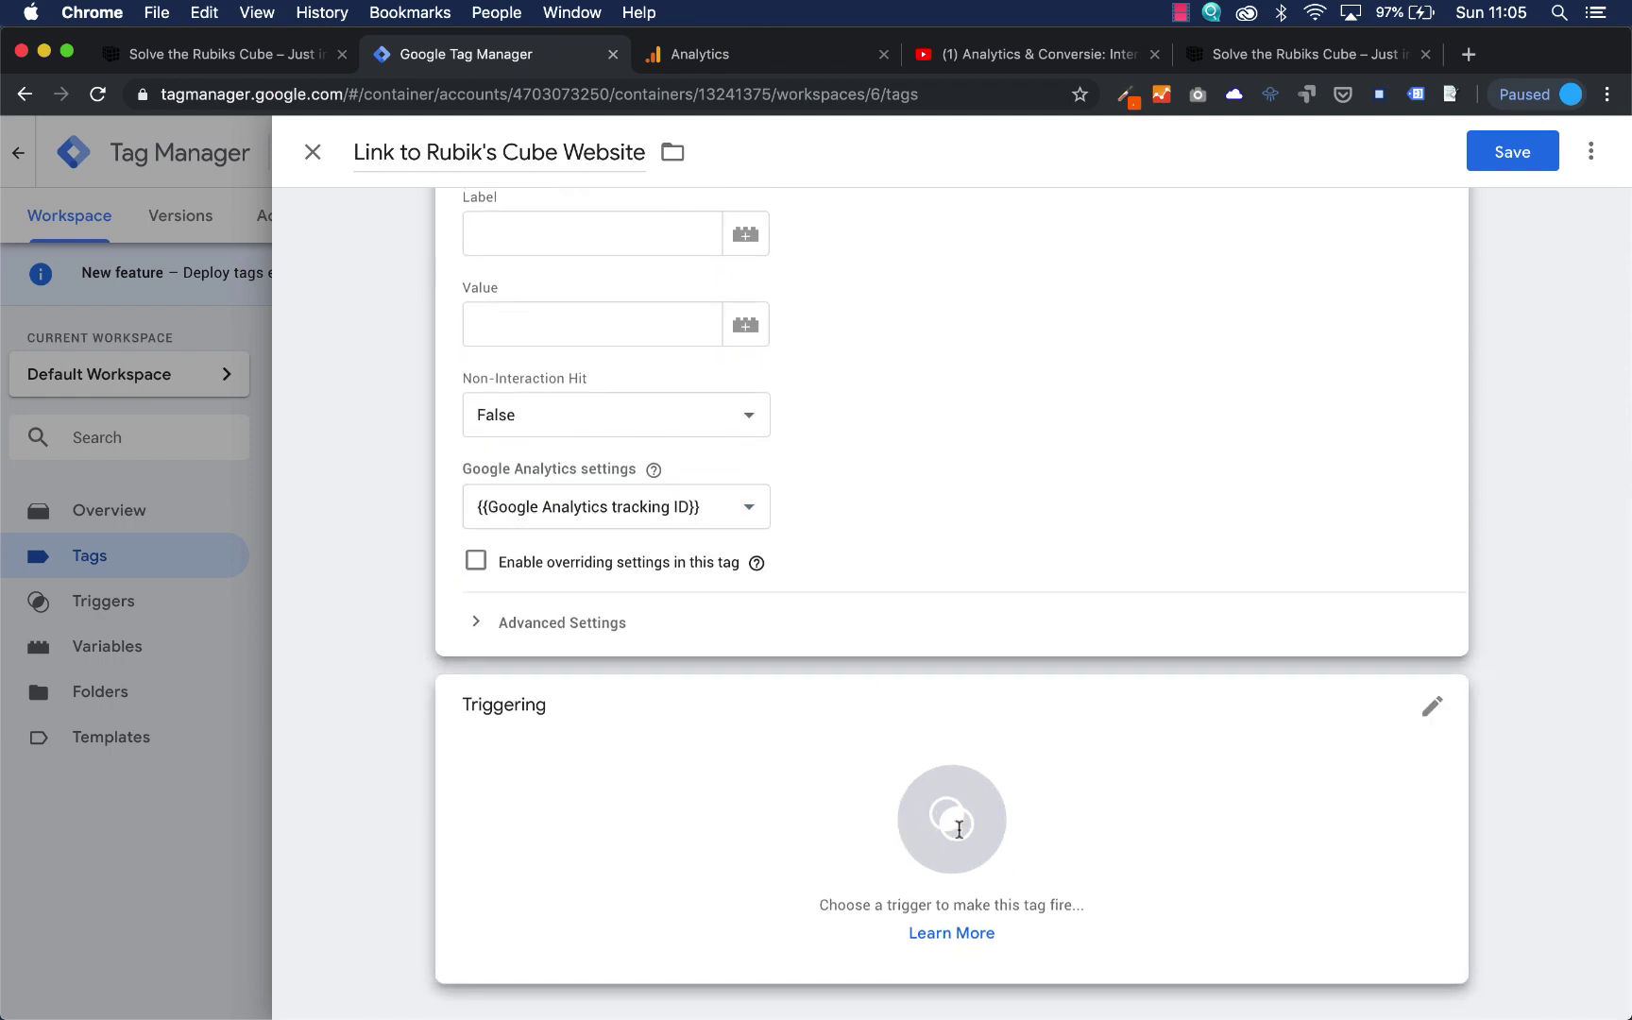
{"action": "left_click", "coordinate": [952, 820]}
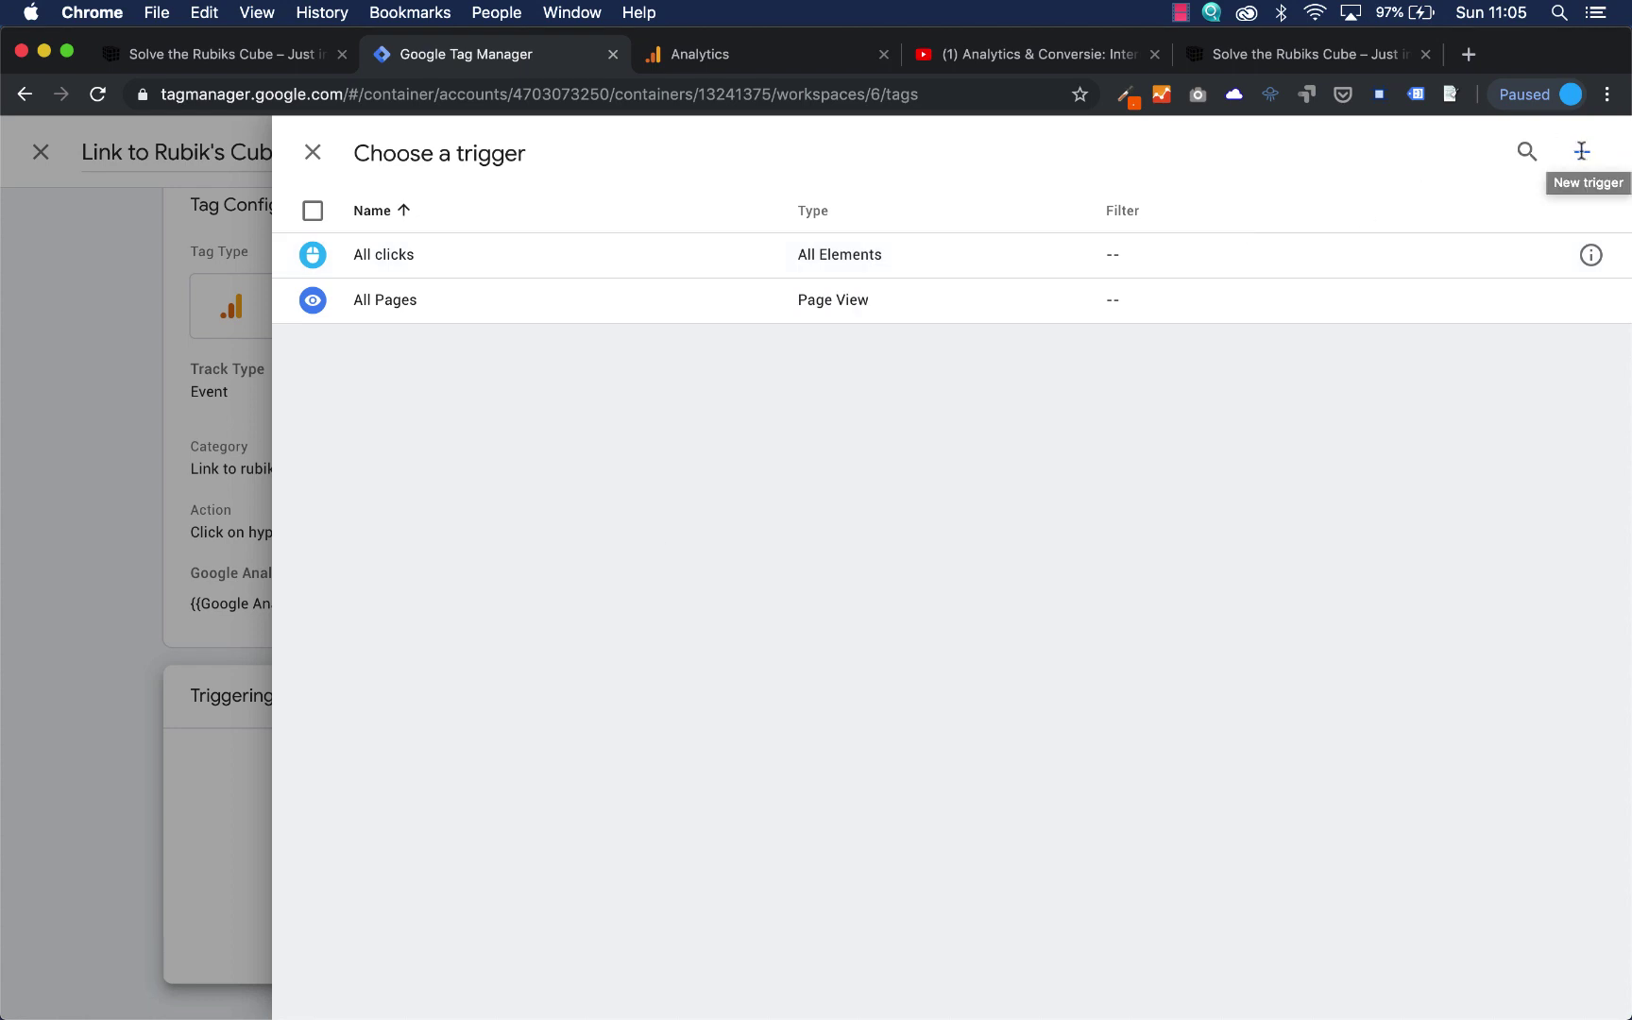
{"action": "left_click", "coordinate": [1582, 152]}
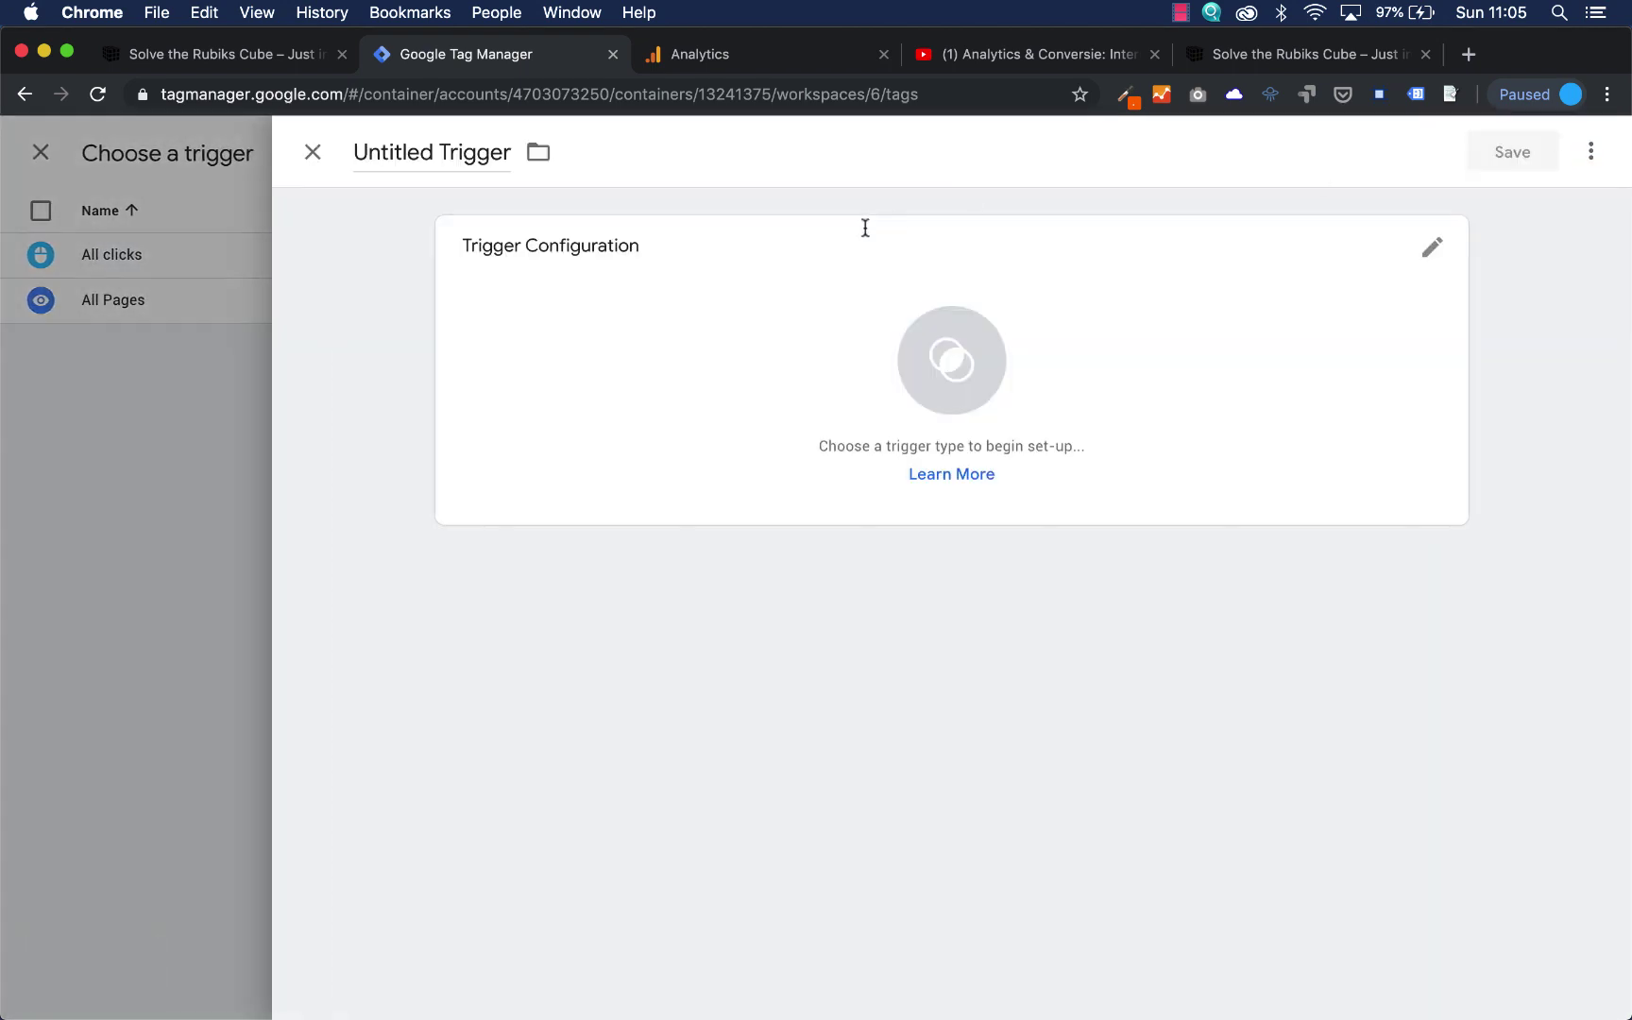
{"action": "left_click", "coordinate": [464, 153]}
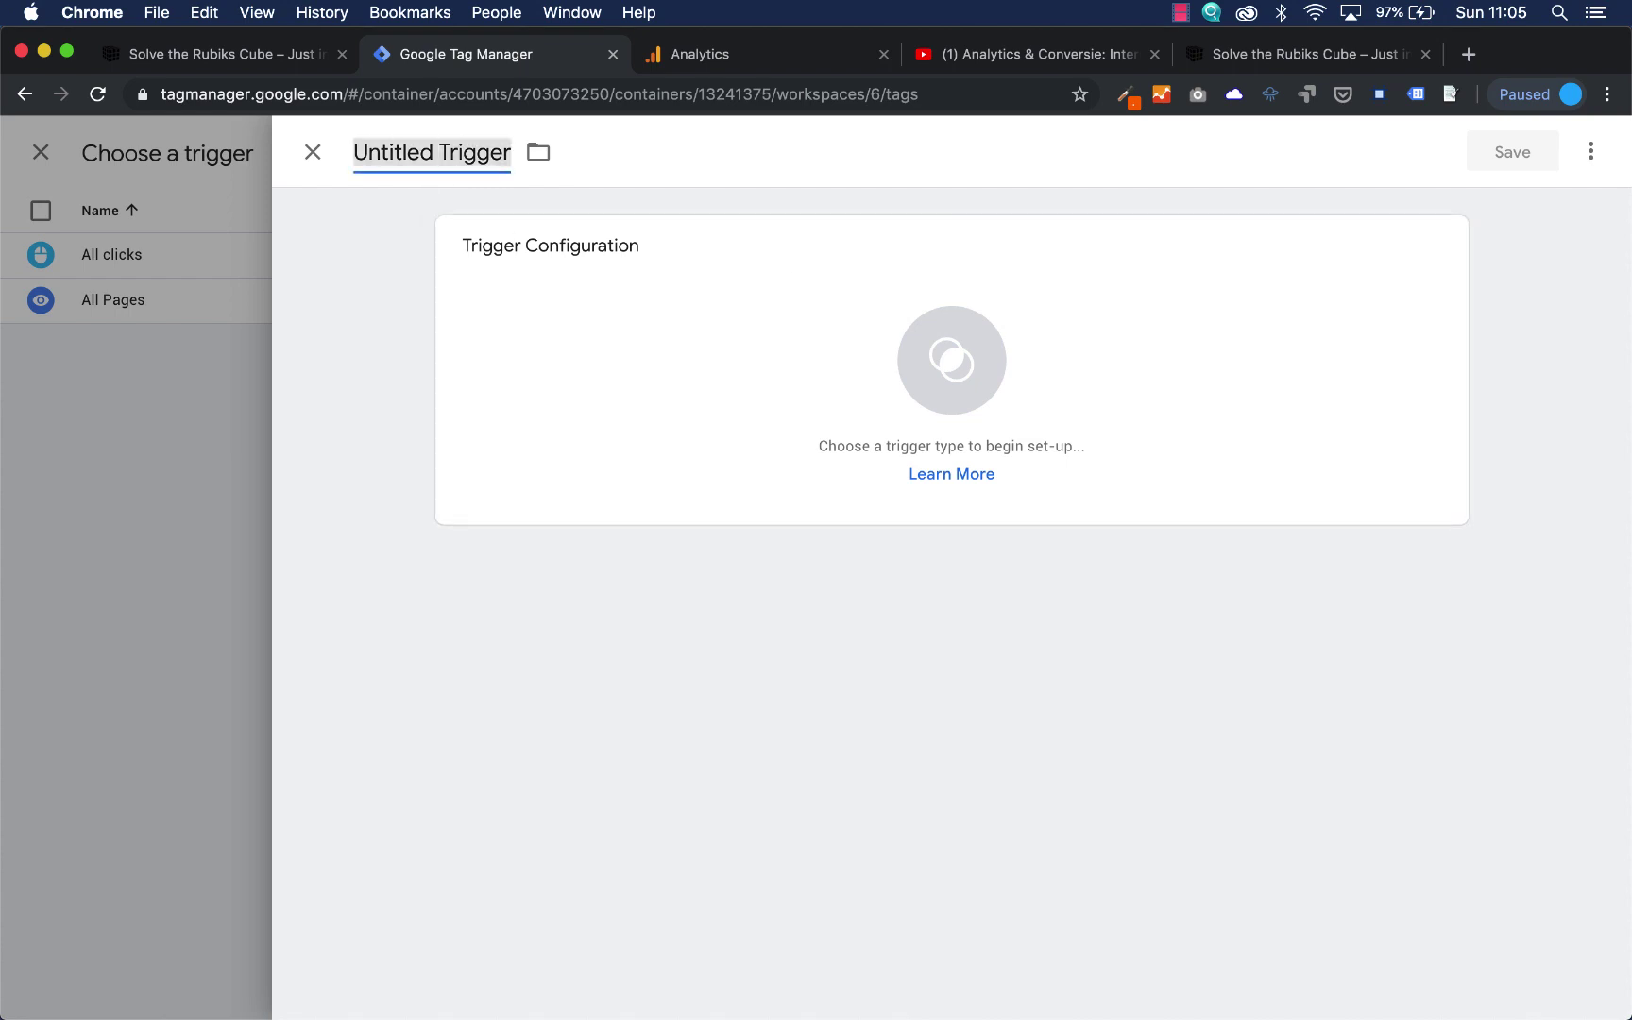
{"action": "type", "text": "ck"}
{"action": "type", "text": "ick on "}
{"action": "type", "text": "link rubik"}
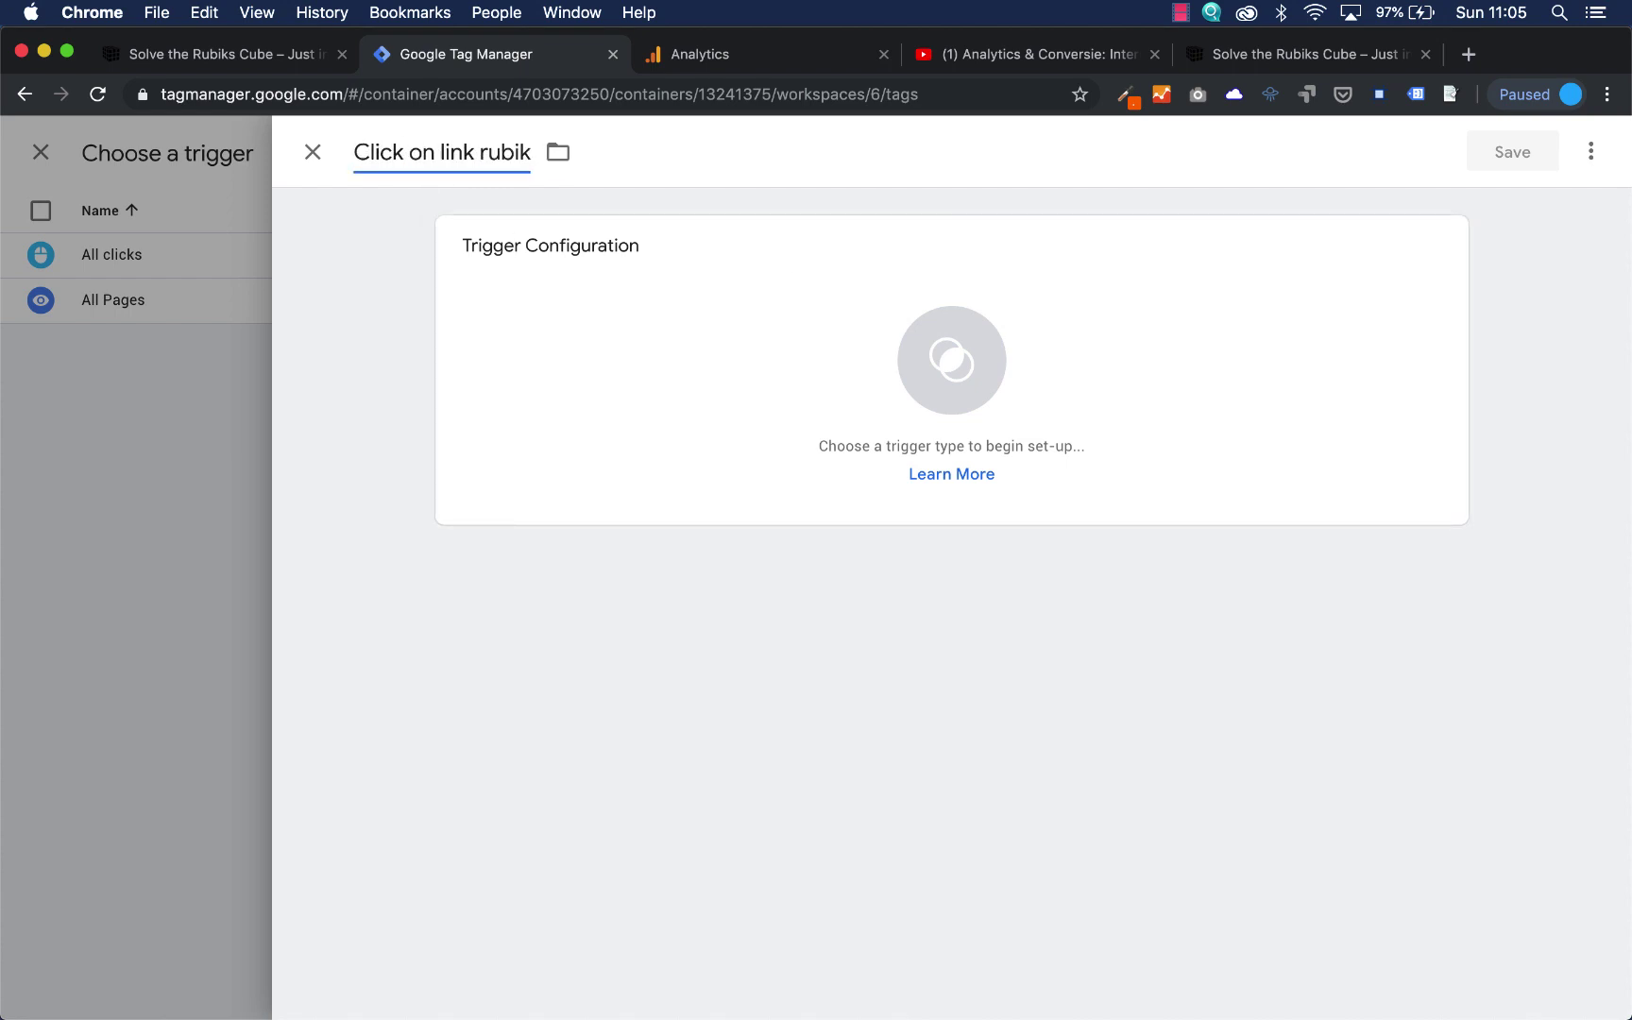
{"action": "type", "text": "'s cube website"}
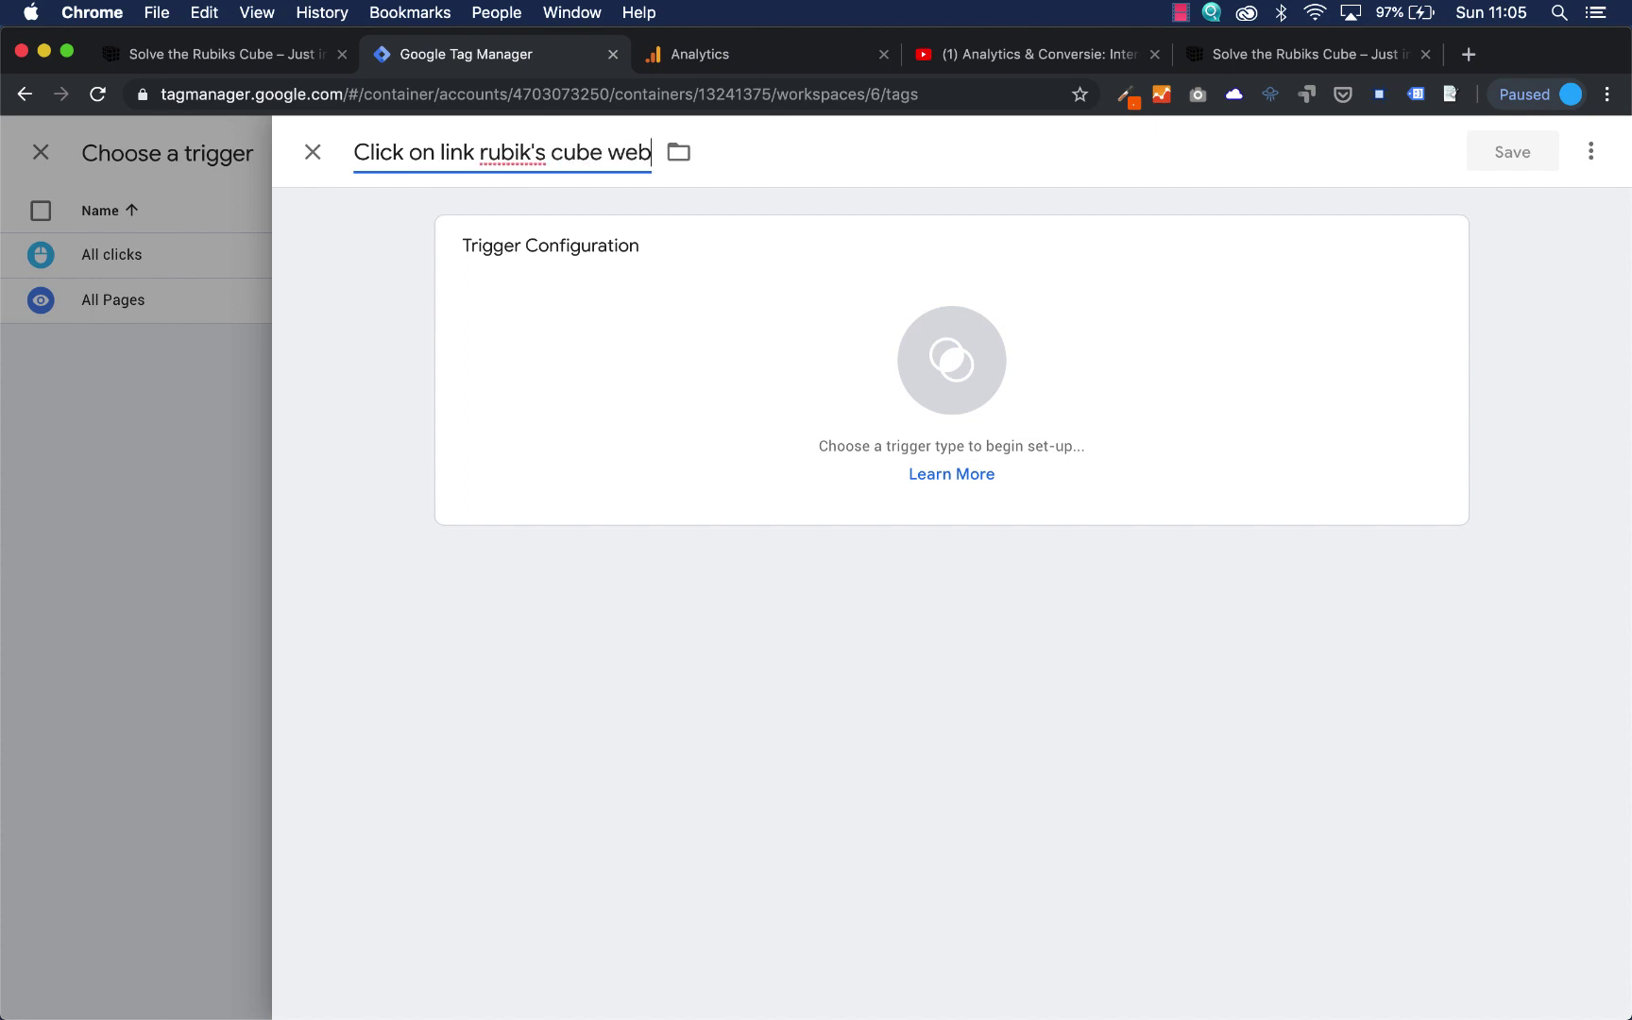
{"action": "left_click", "coordinate": [486, 152]}
{"action": "key", "text": "BackSpace"}
{"action": "type", "text": "R"}
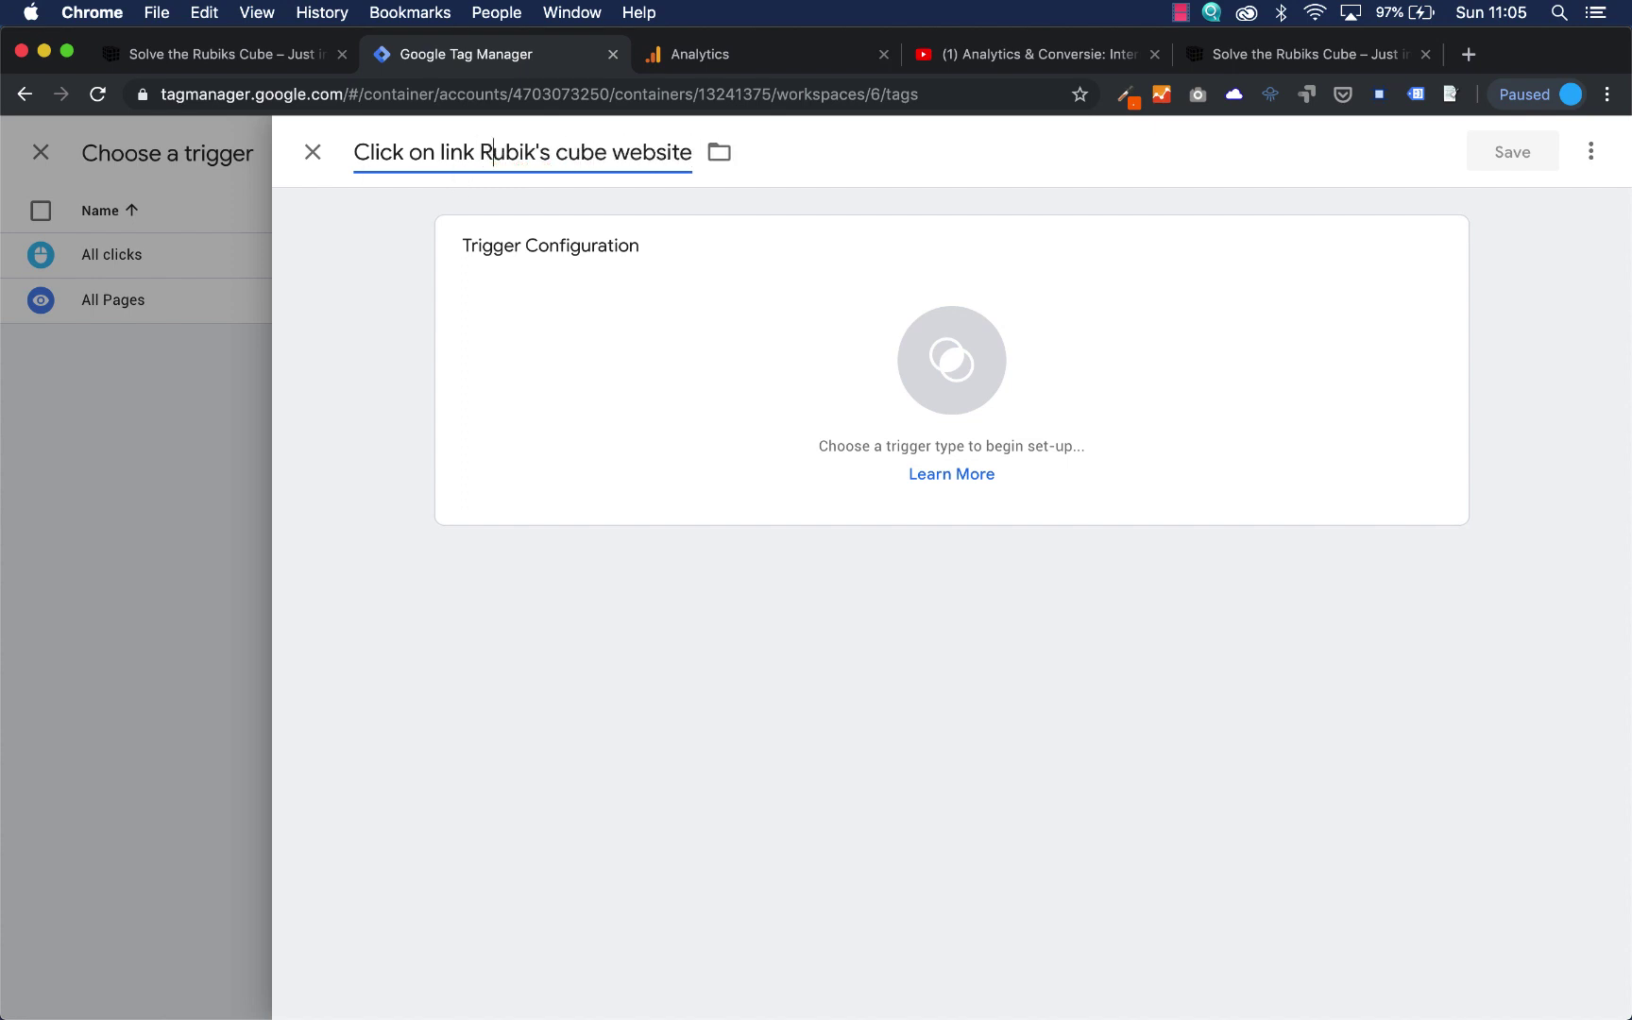
Configure the trigger as Click - Just Links firing on Some Link Clicks, with a condition using Click URL and equals.
{"action": "left_click", "coordinate": [951, 359]}
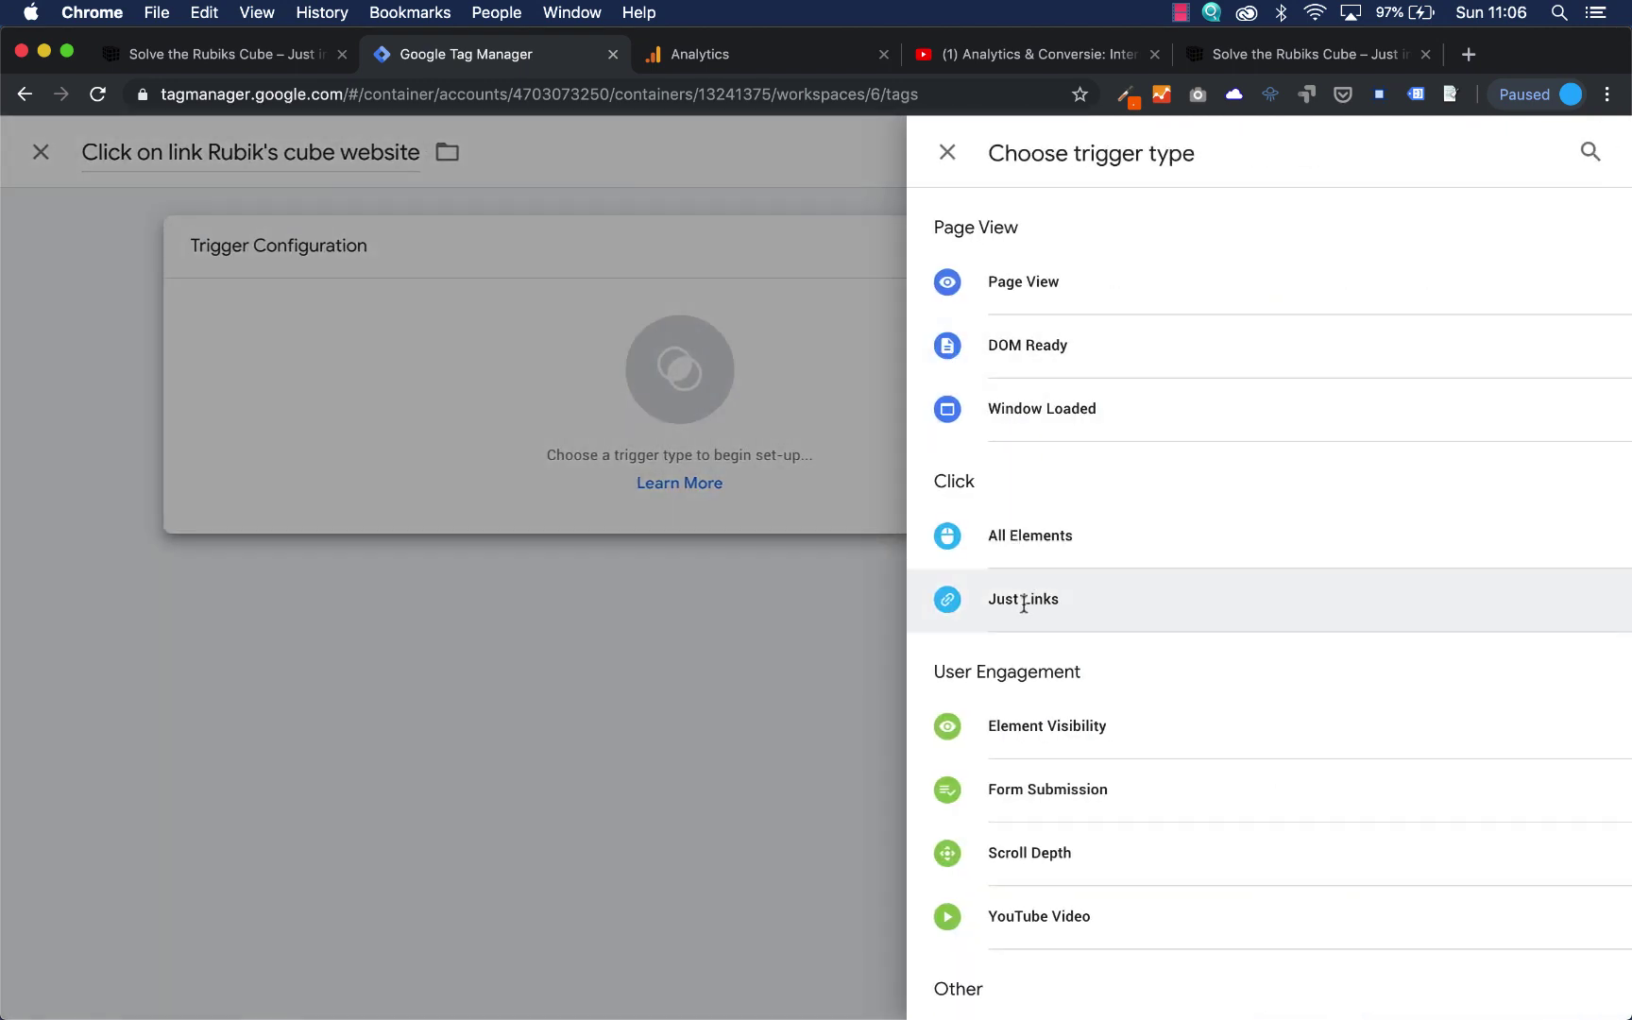
{"action": "left_click", "coordinate": [1038, 606]}
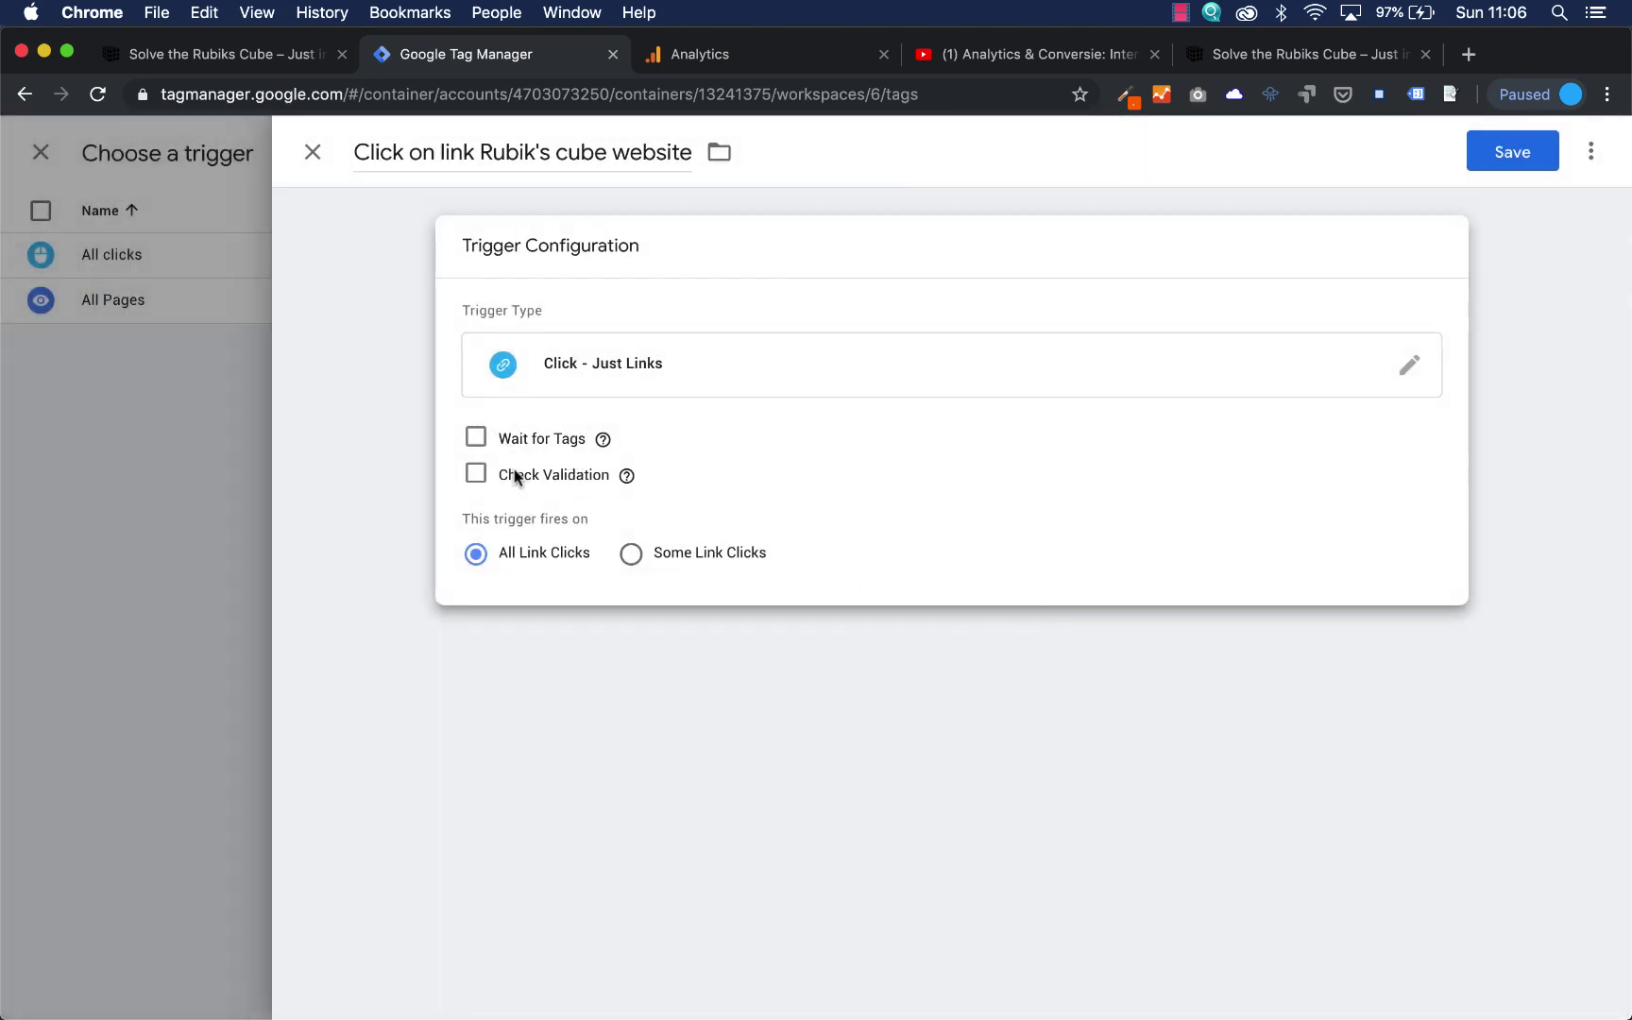
{"action": "left_click", "coordinate": [629, 555]}
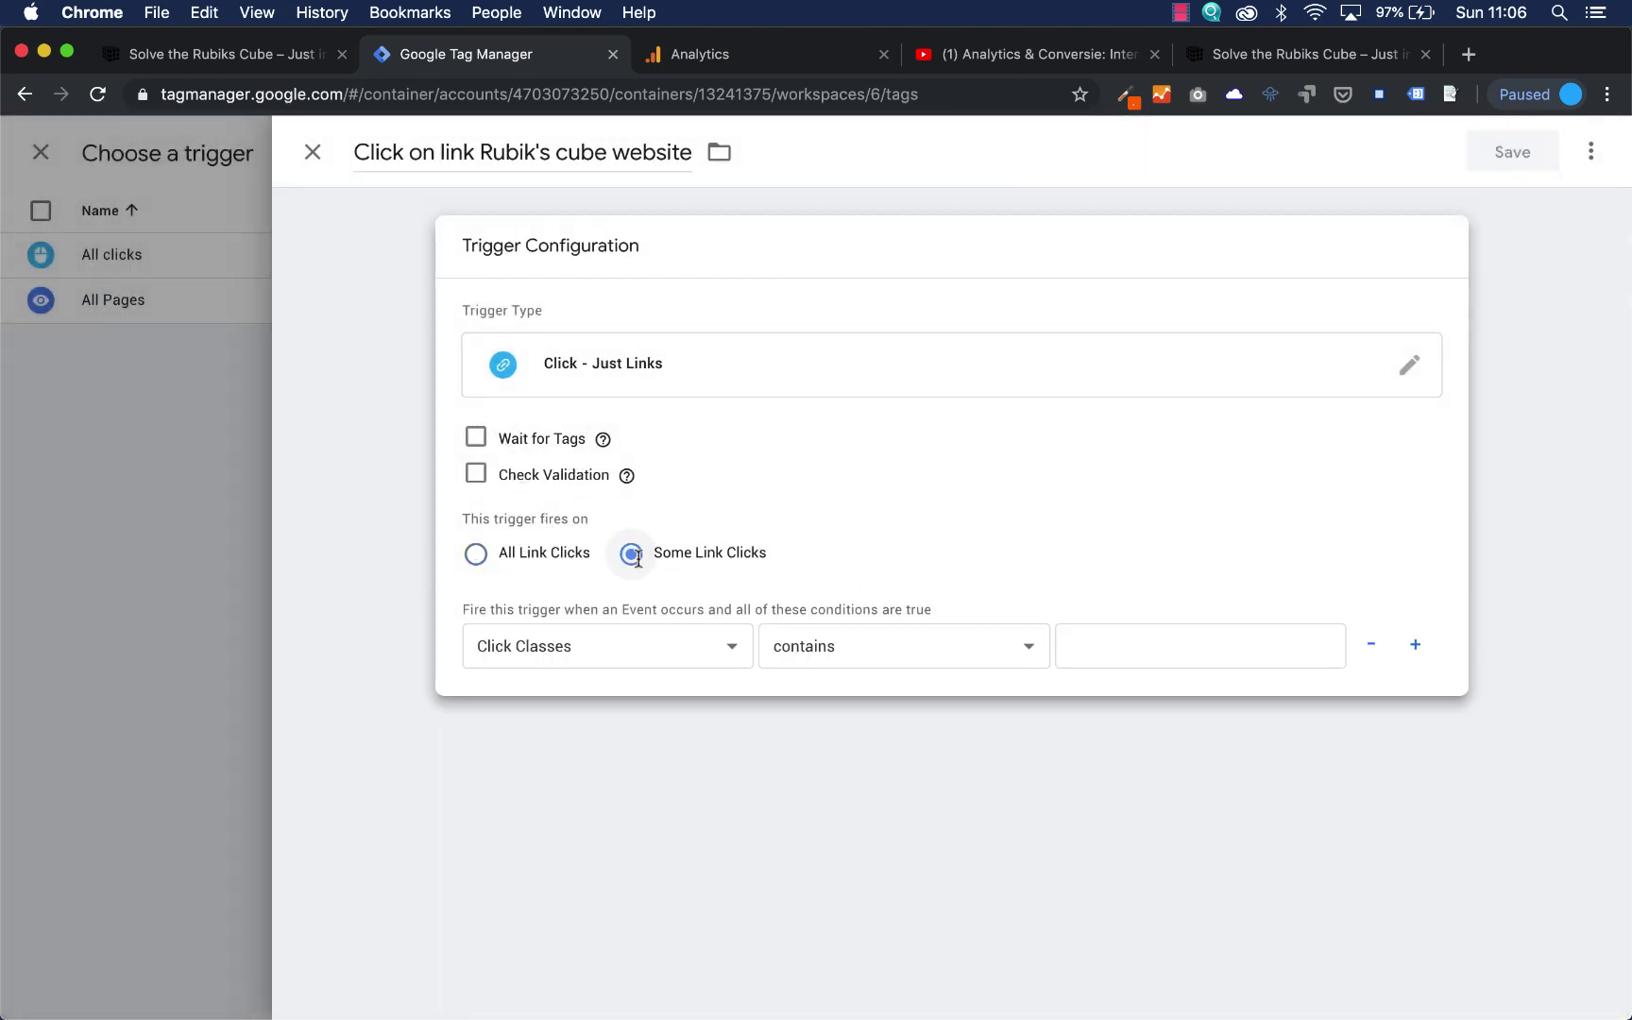
{"action": "left_click", "coordinate": [729, 647]}
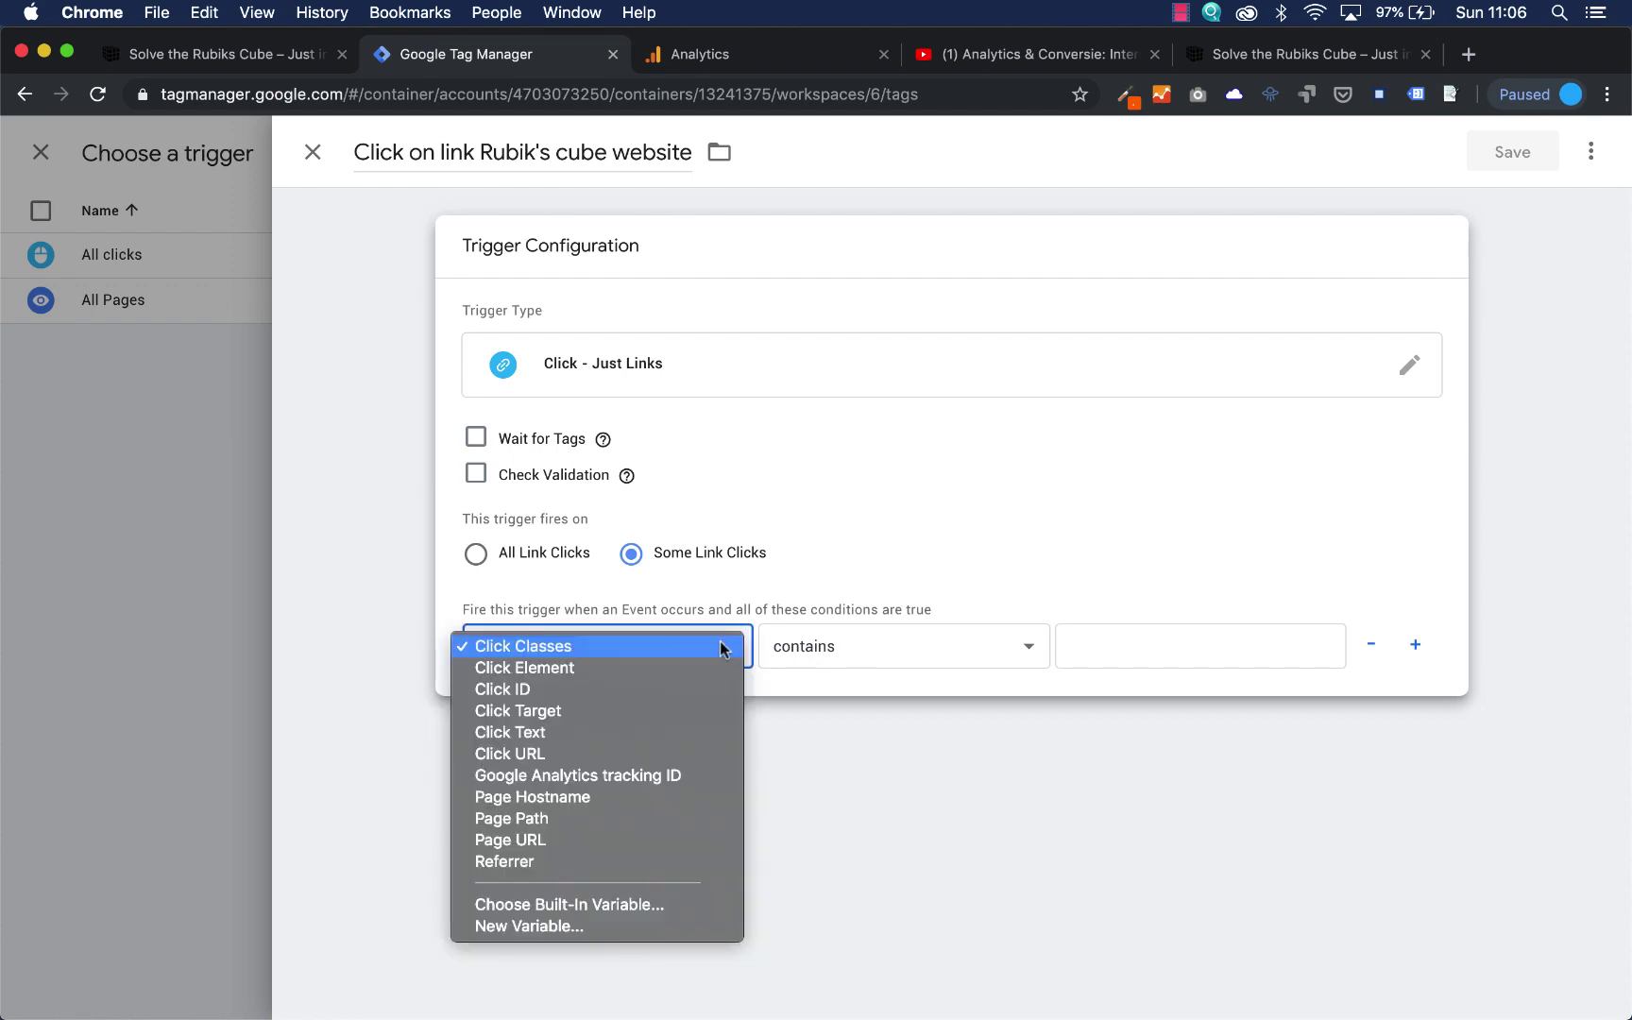
{"action": "left_click", "coordinate": [623, 754]}
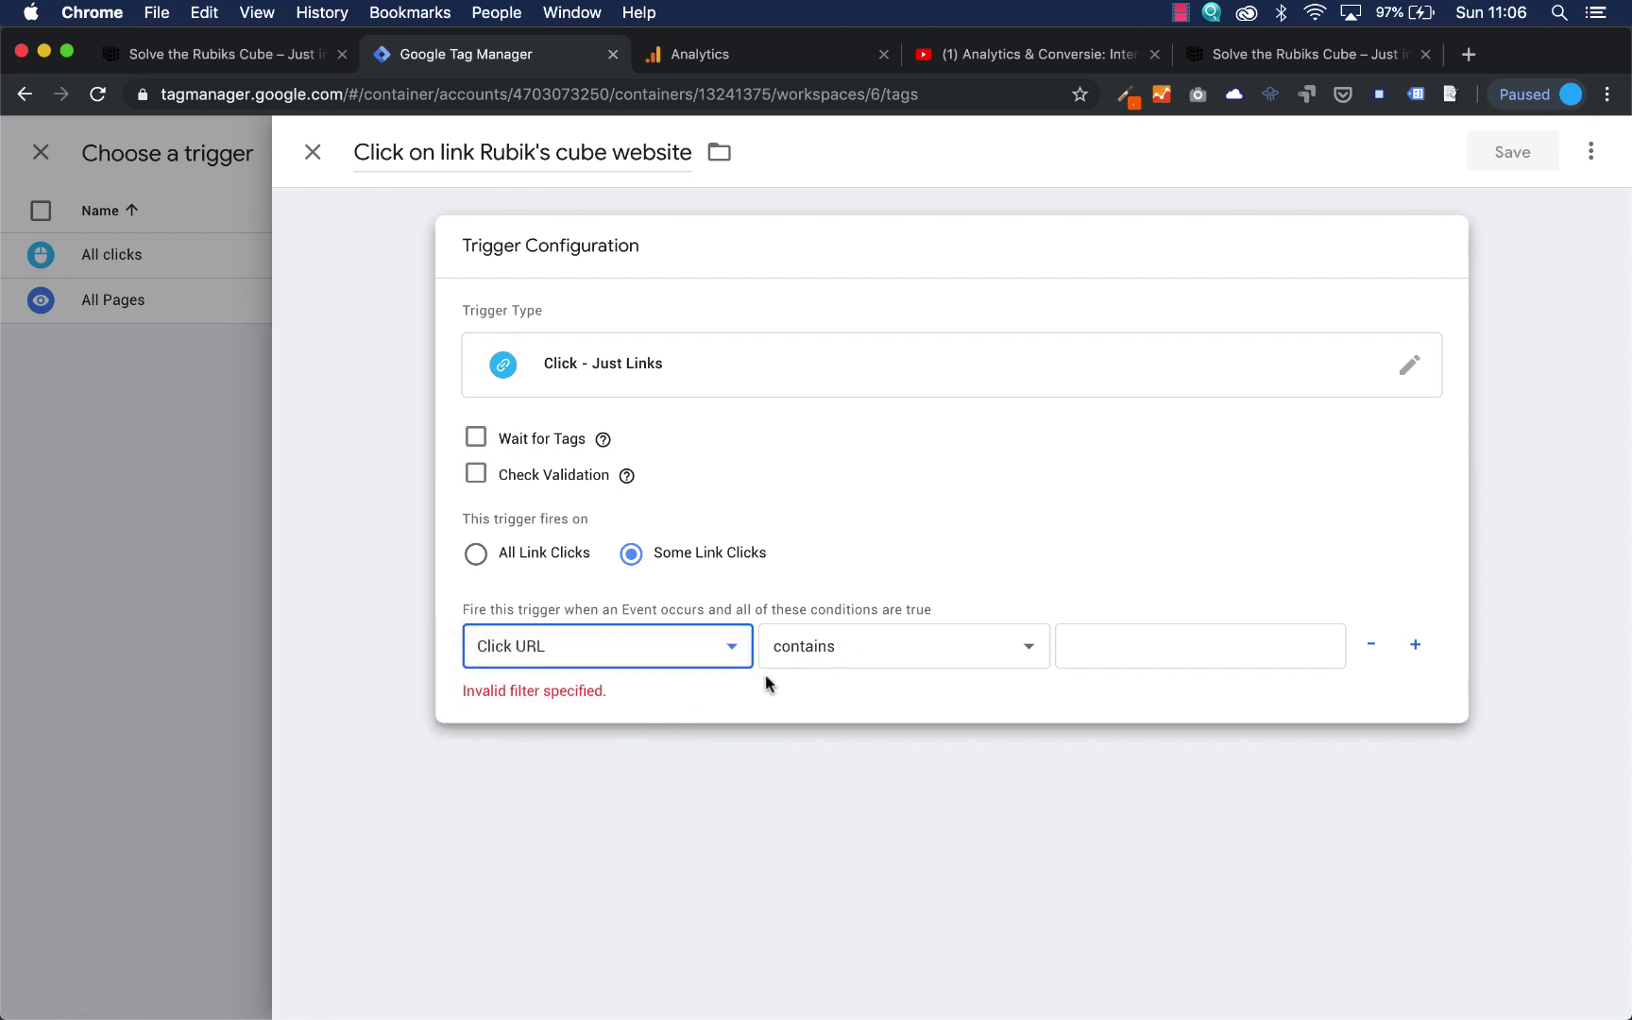
{"action": "left_click", "coordinate": [846, 644]}
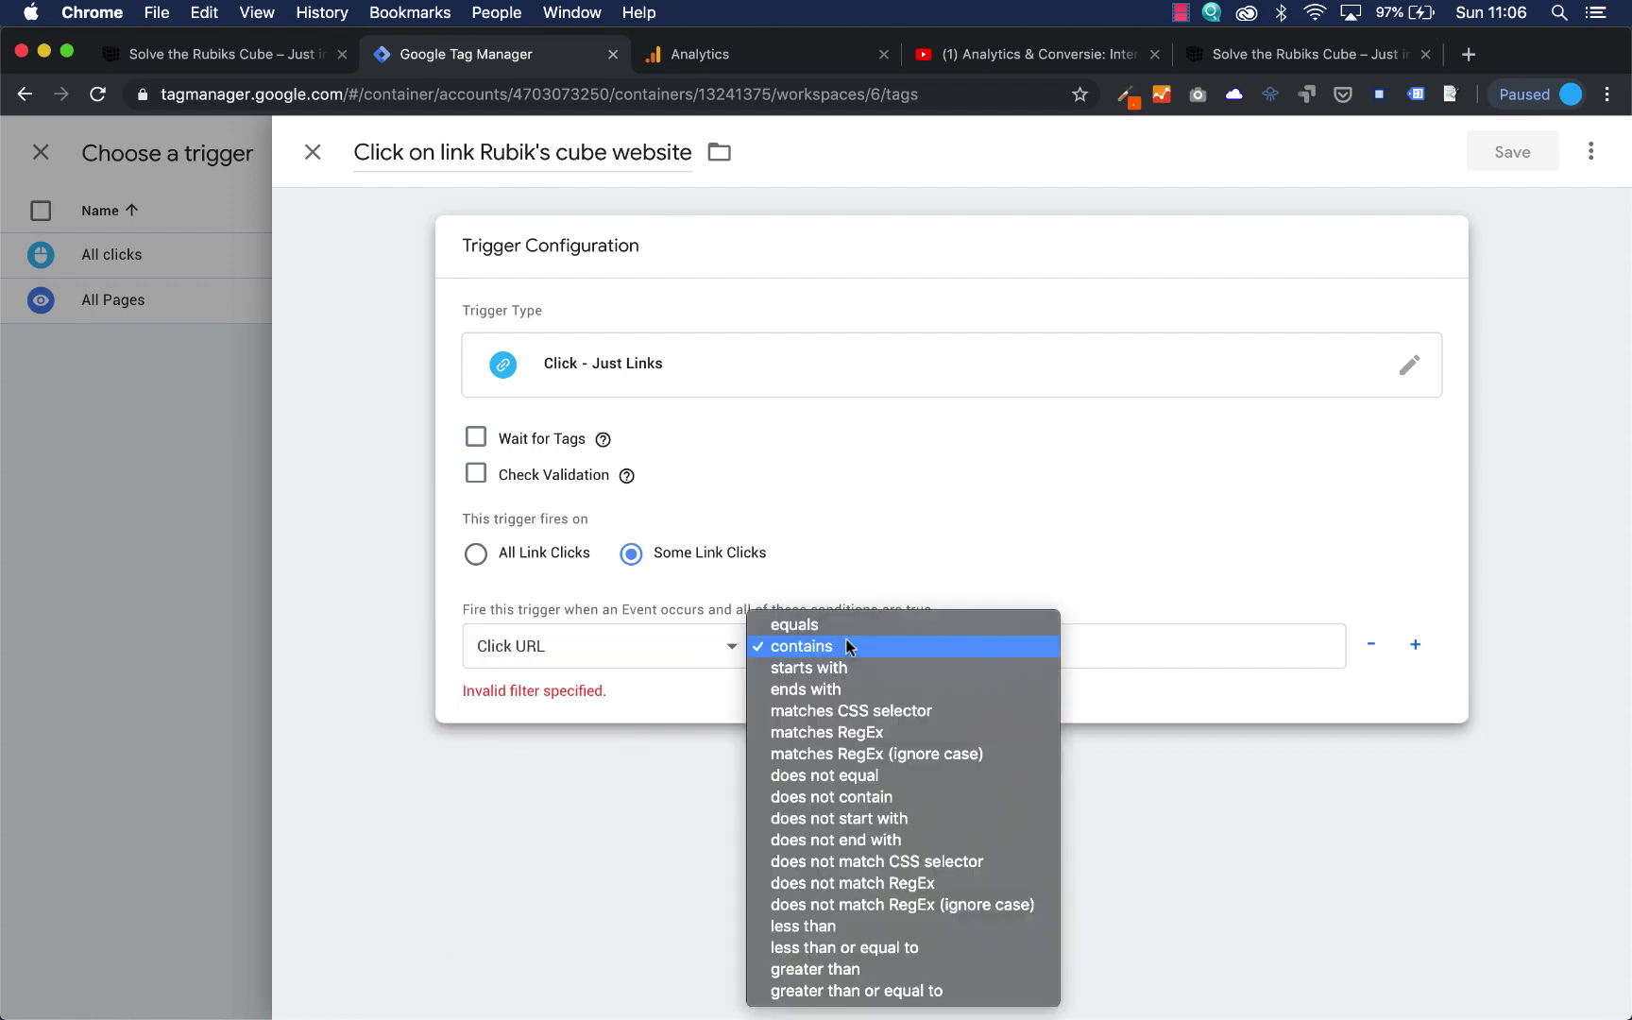
{"action": "left_click", "coordinate": [898, 626]}
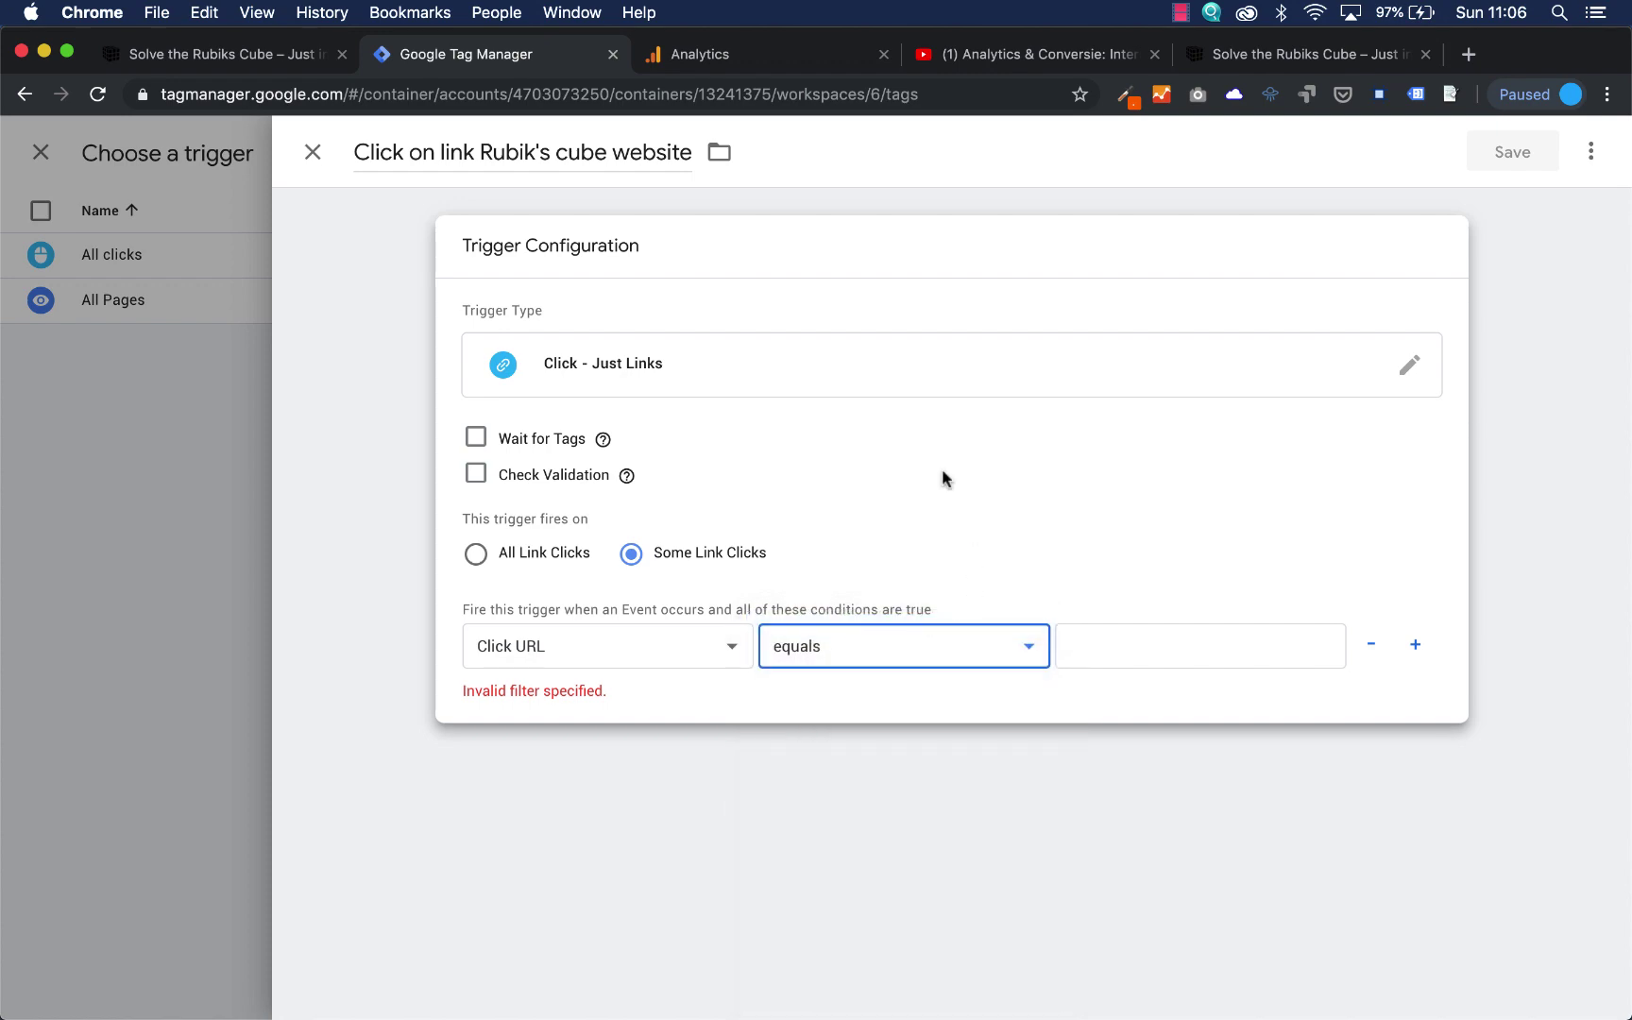
{"action": "left_click", "coordinate": [238, 55]}
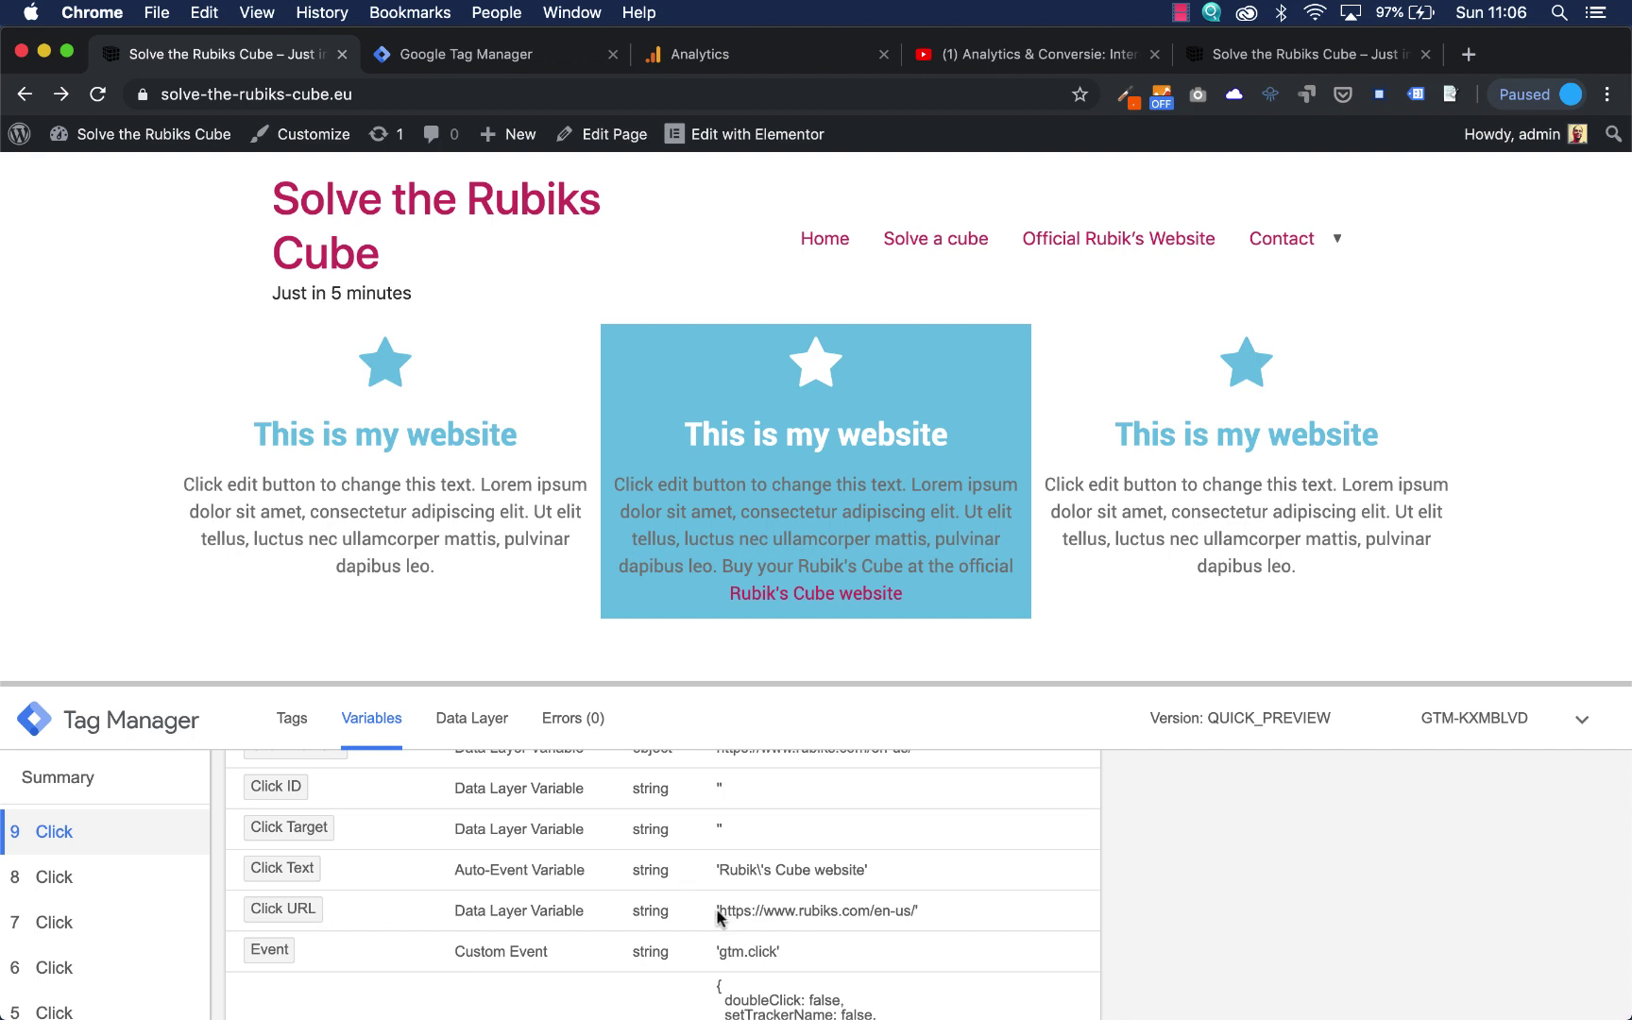
{"action": "left_click_drag", "start_coordinate": [723, 916], "coordinate": [915, 916]}
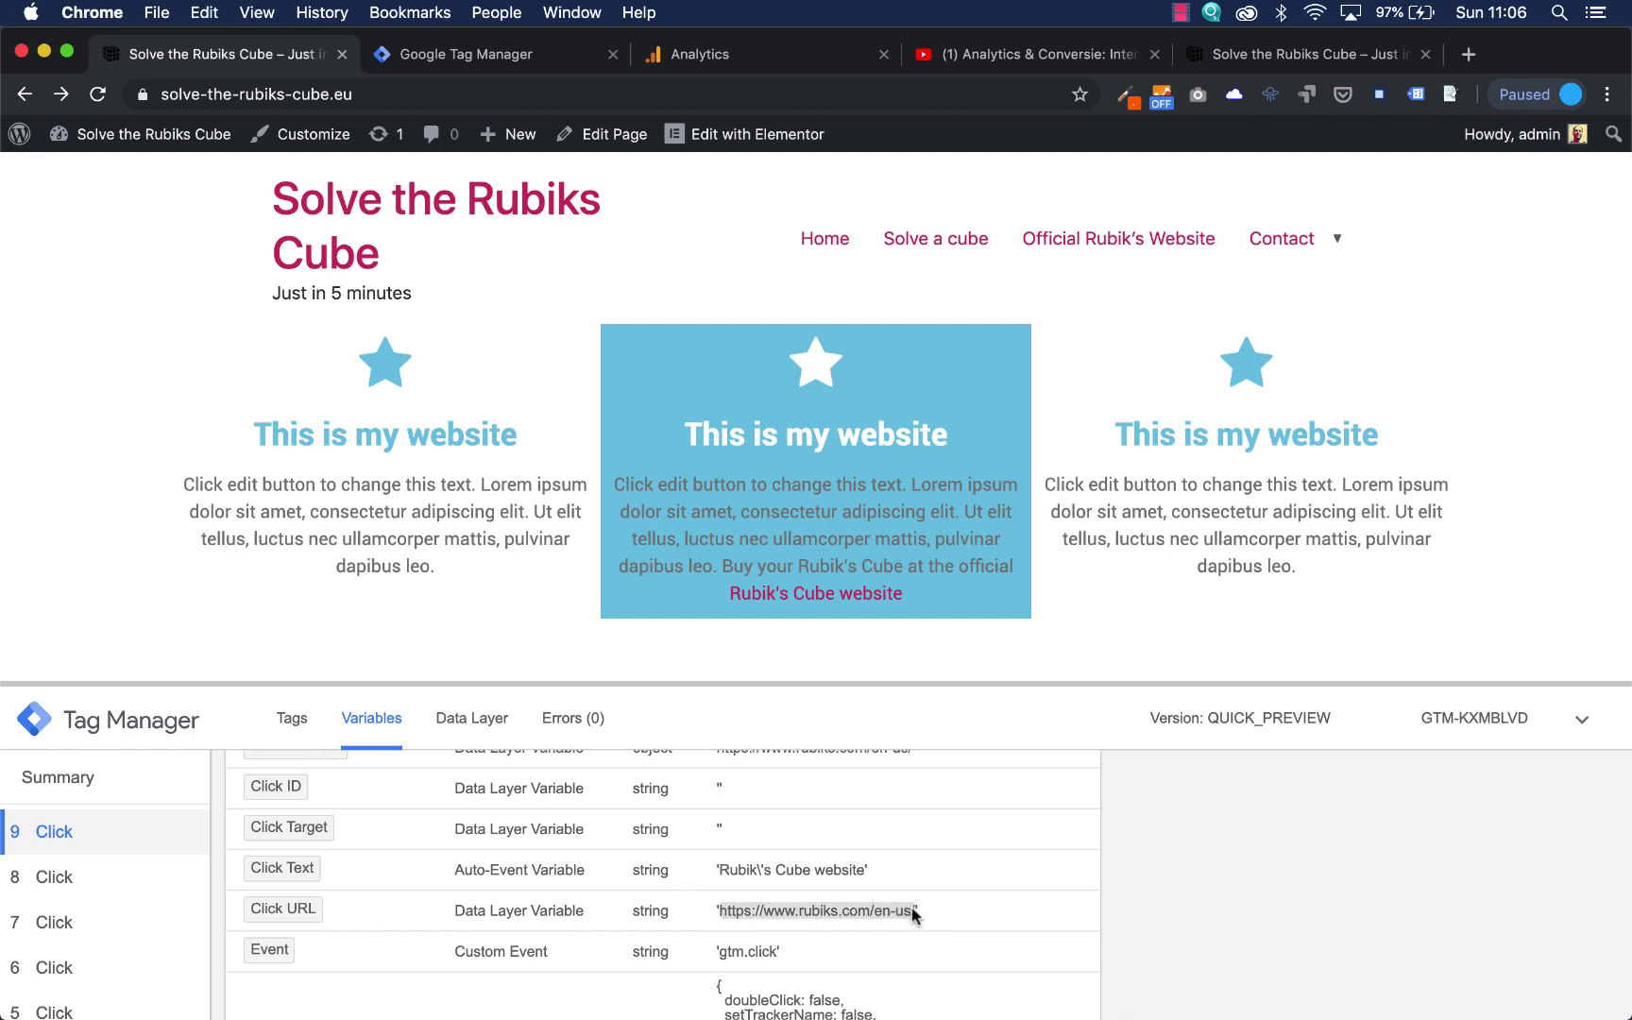
{"action": "right_click", "coordinate": [904, 911]}
{"action": "left_click", "coordinate": [978, 801]}
{"action": "left_click", "coordinate": [483, 54]}
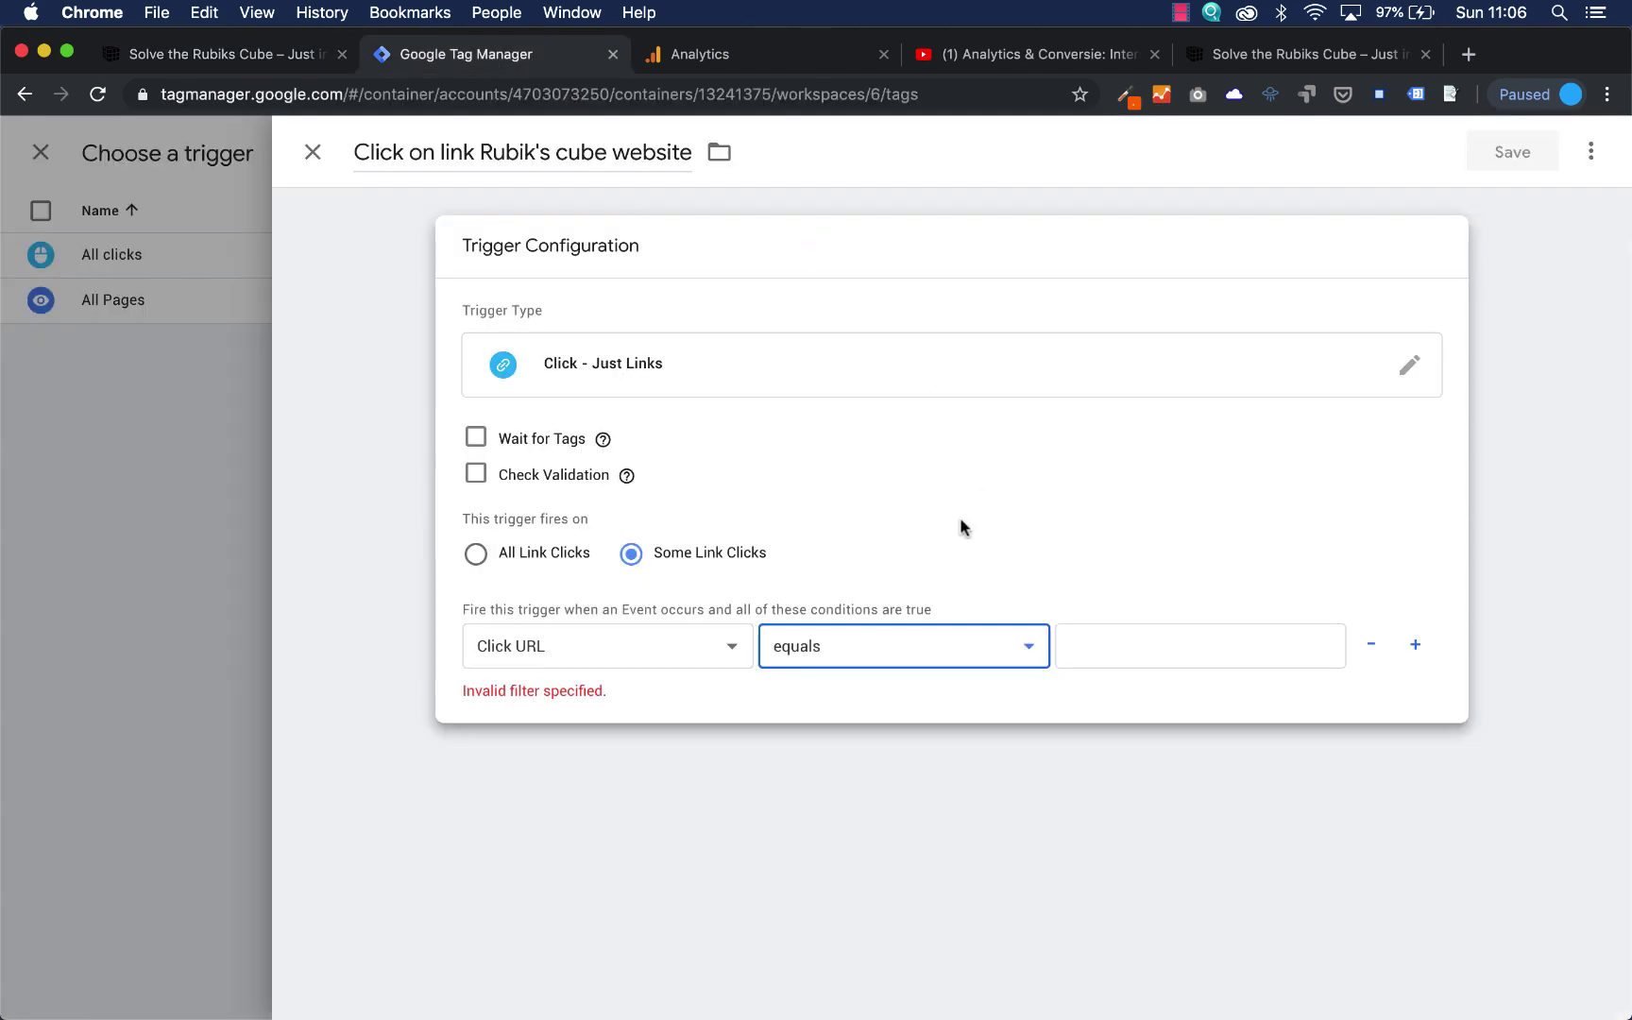
{"action": "left_click", "coordinate": [1118, 644]}
{"action": "right_click", "coordinate": [1120, 636]}
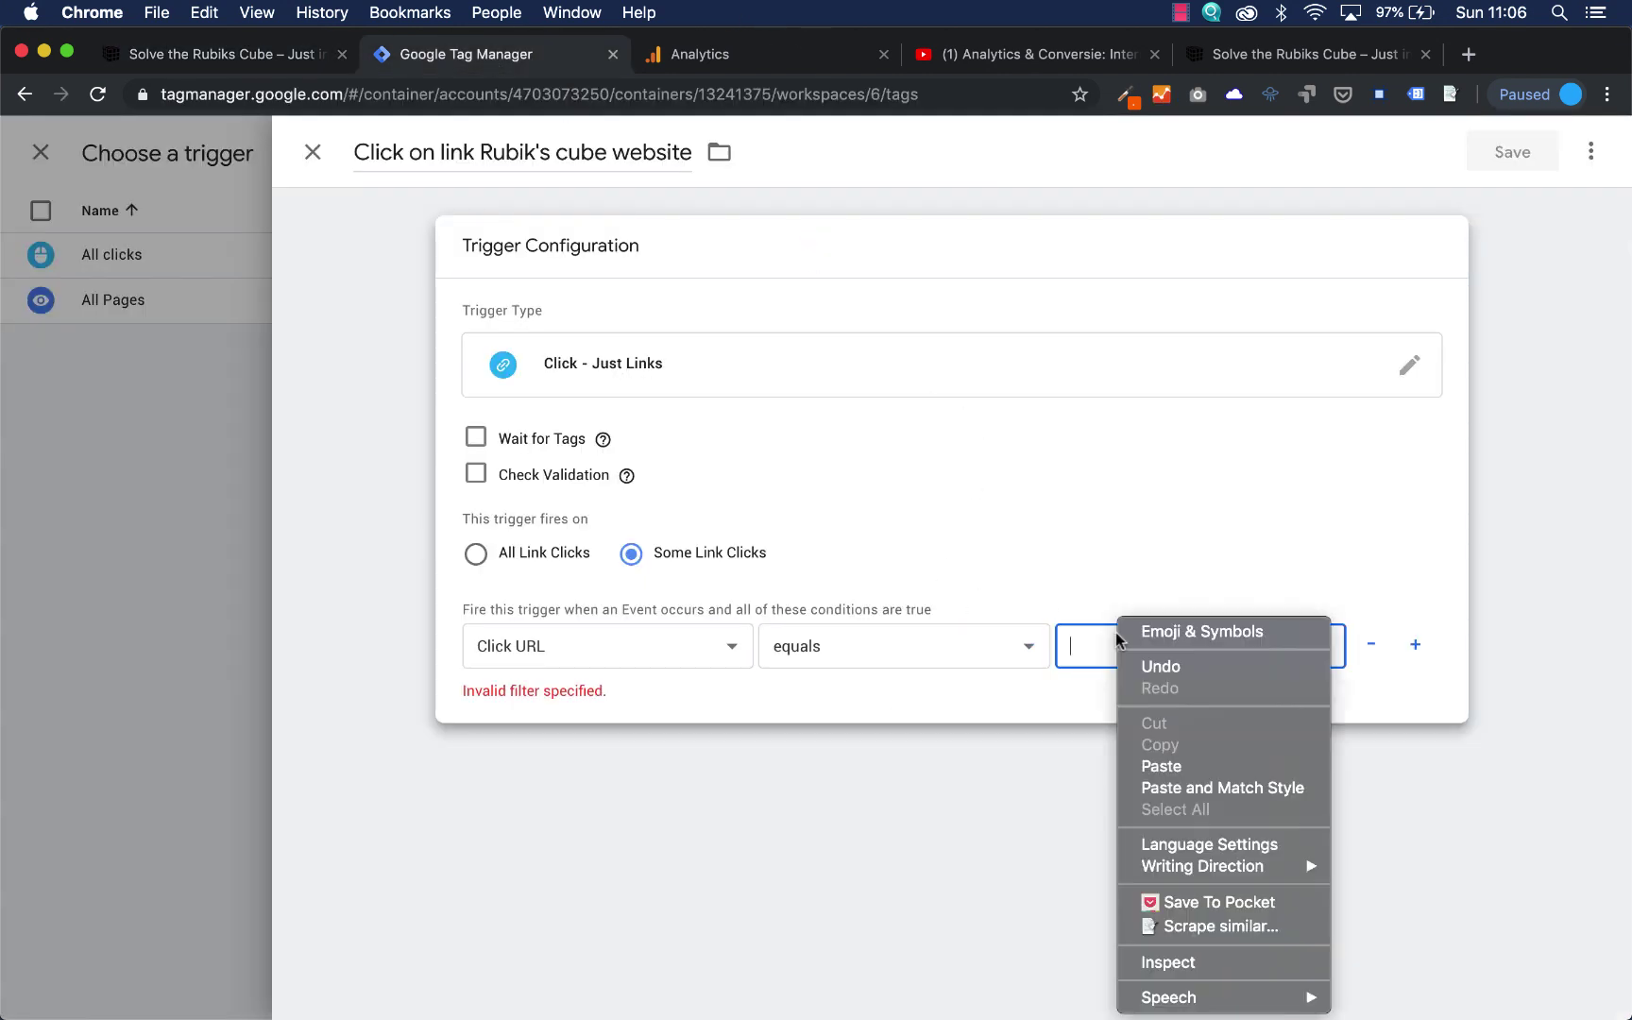
{"action": "left_click", "coordinate": [1161, 766]}
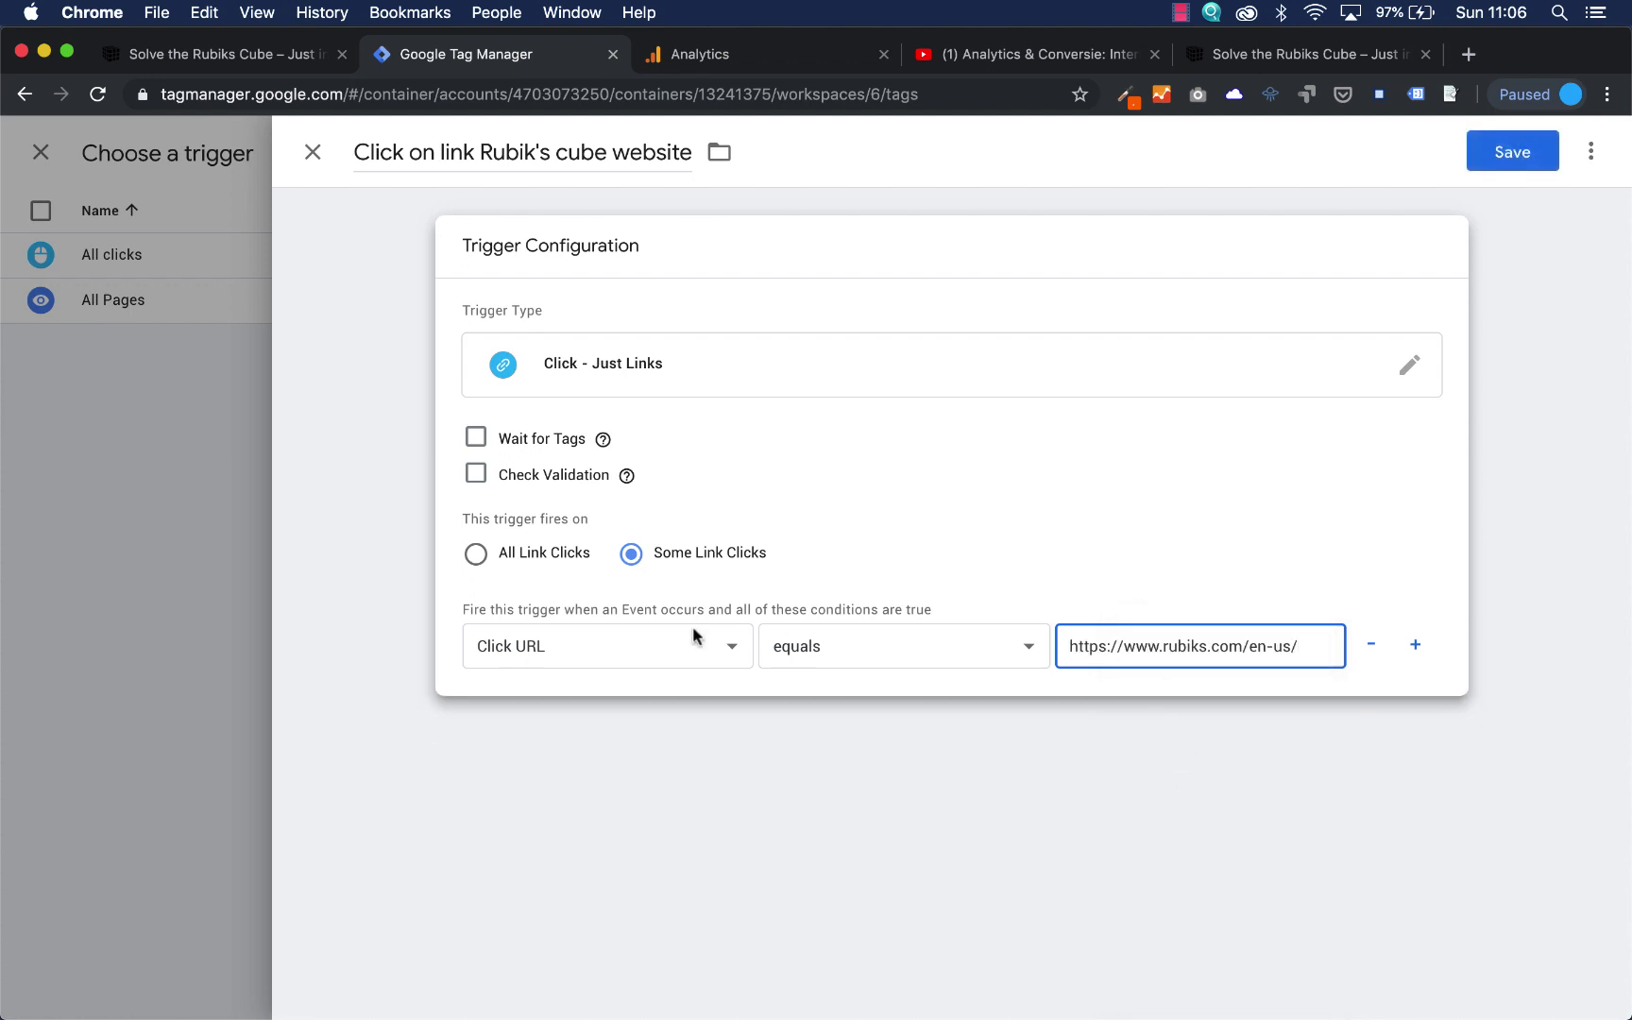
{"action": "left_click", "coordinate": [1524, 152]}
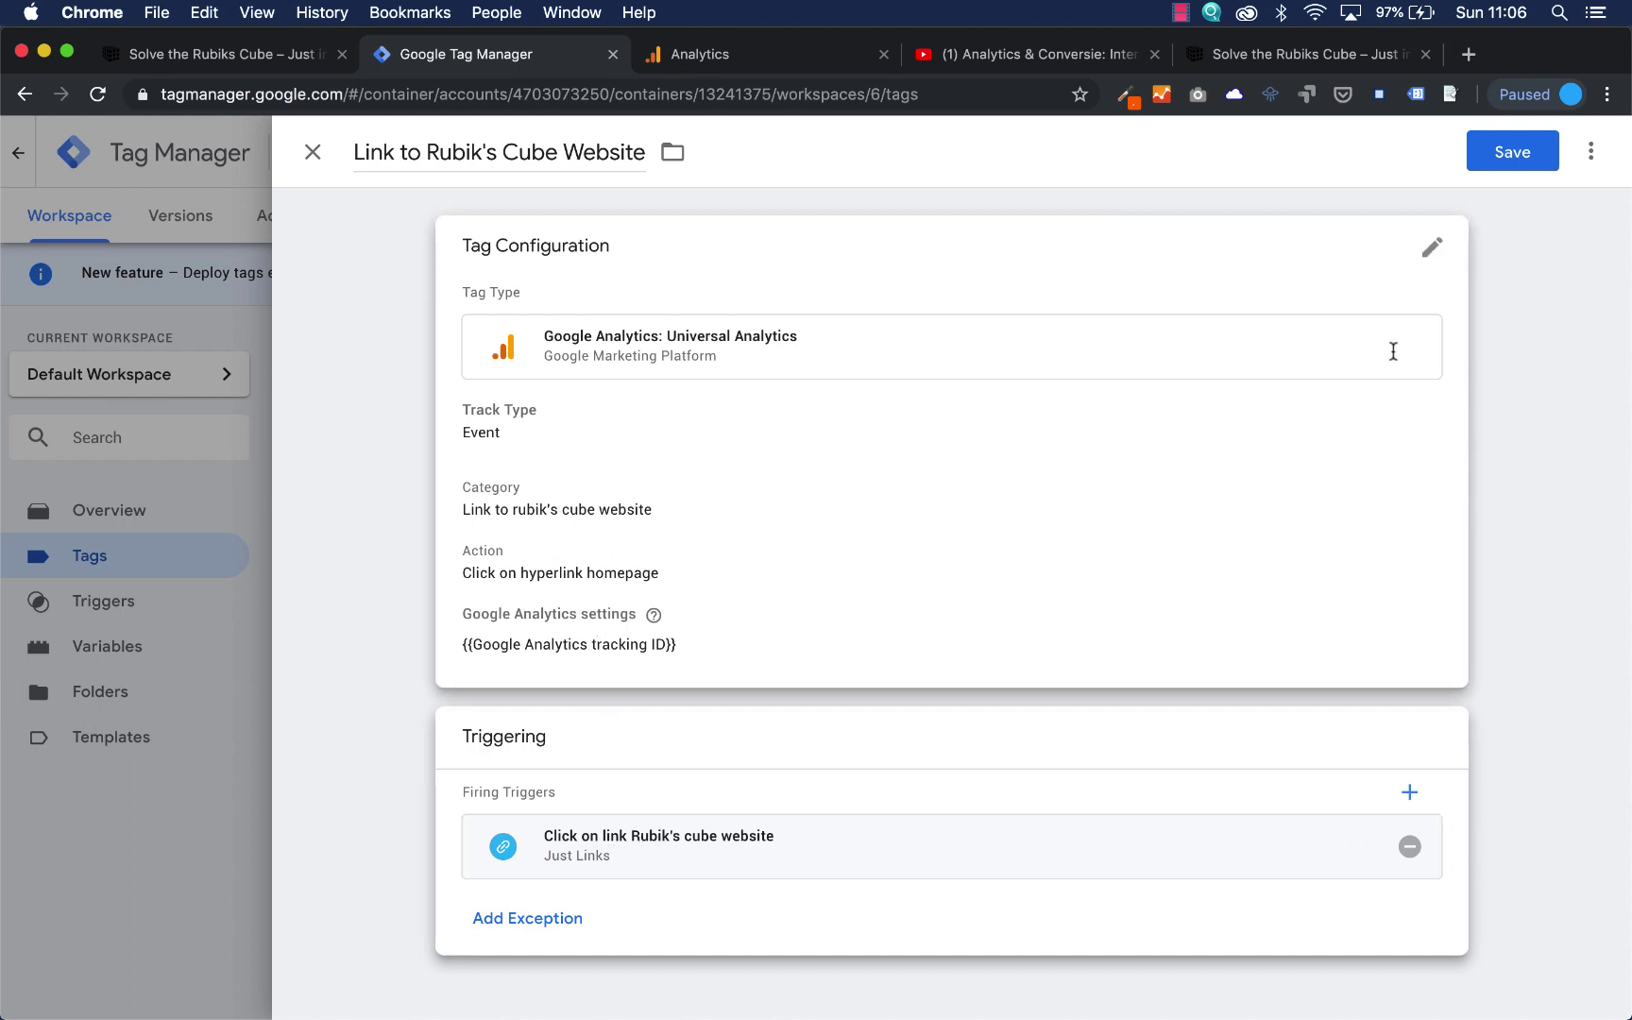
{"action": "left_click", "coordinate": [1520, 153]}
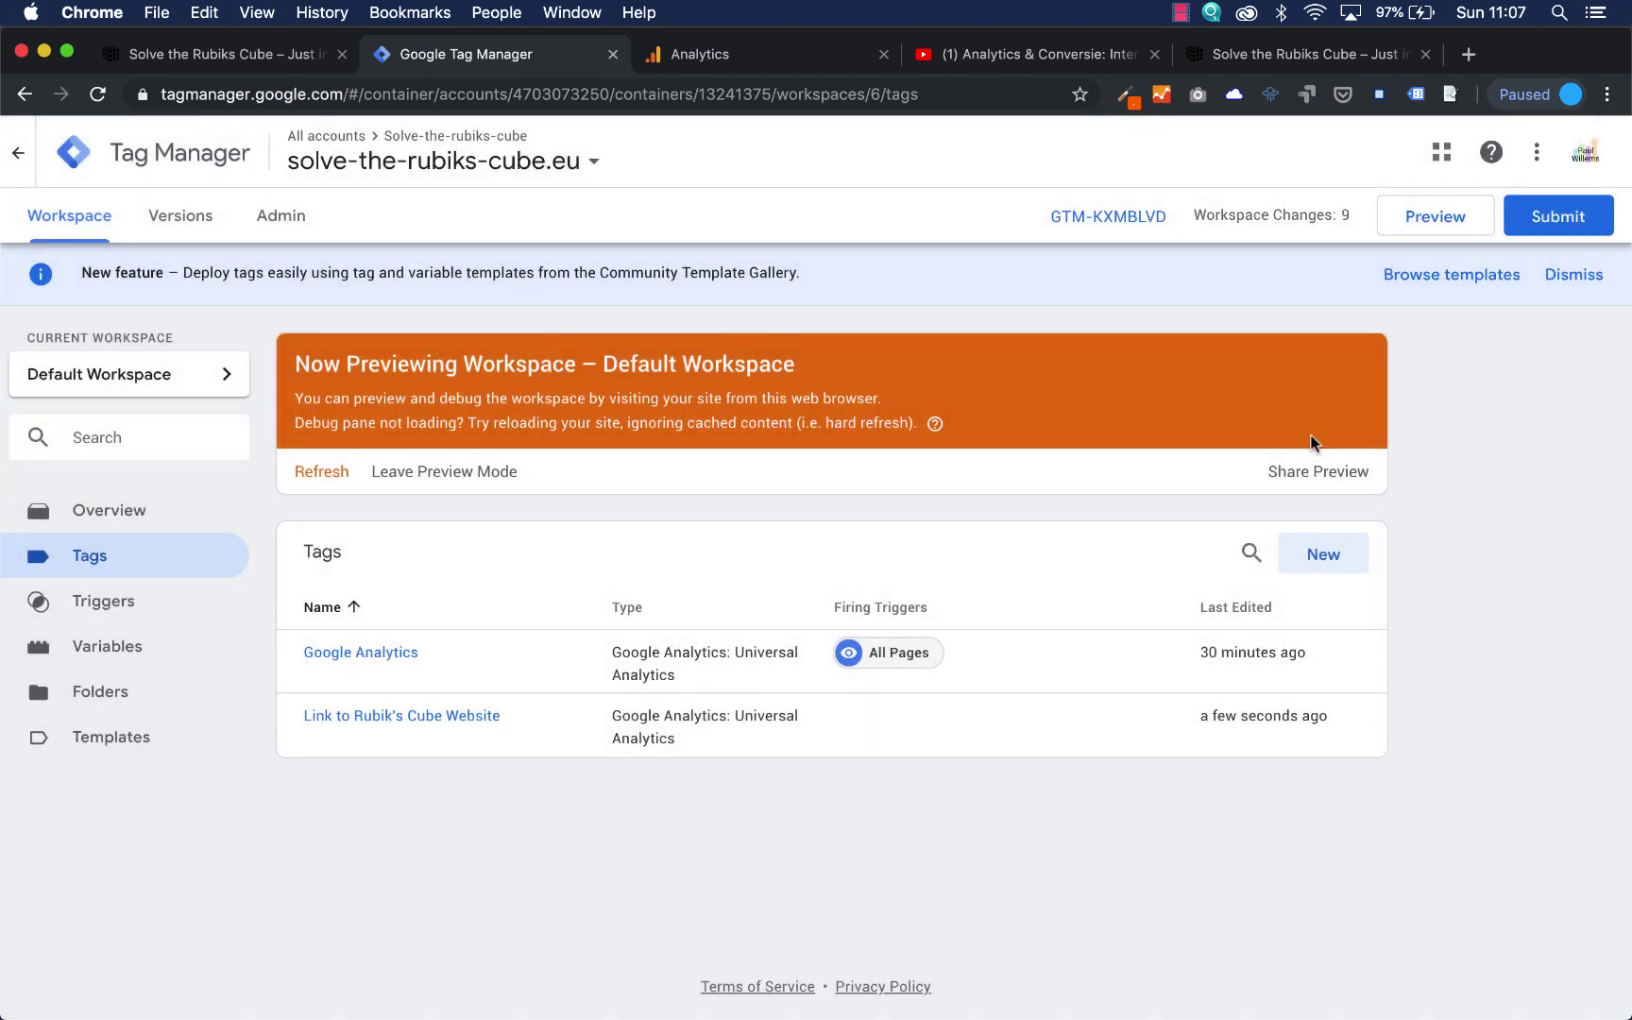
Submit the workspace changes under the version name "Event Google Analytics link to rubik's Cube" and publish them.
{"action": "left_click", "coordinate": [1558, 214]}
{"action": "left_click", "coordinate": [616, 410]}
{"action": "type", "text": "Event Google Analytics link to rubik's "}
{"action": "type", "text": "Cube"}
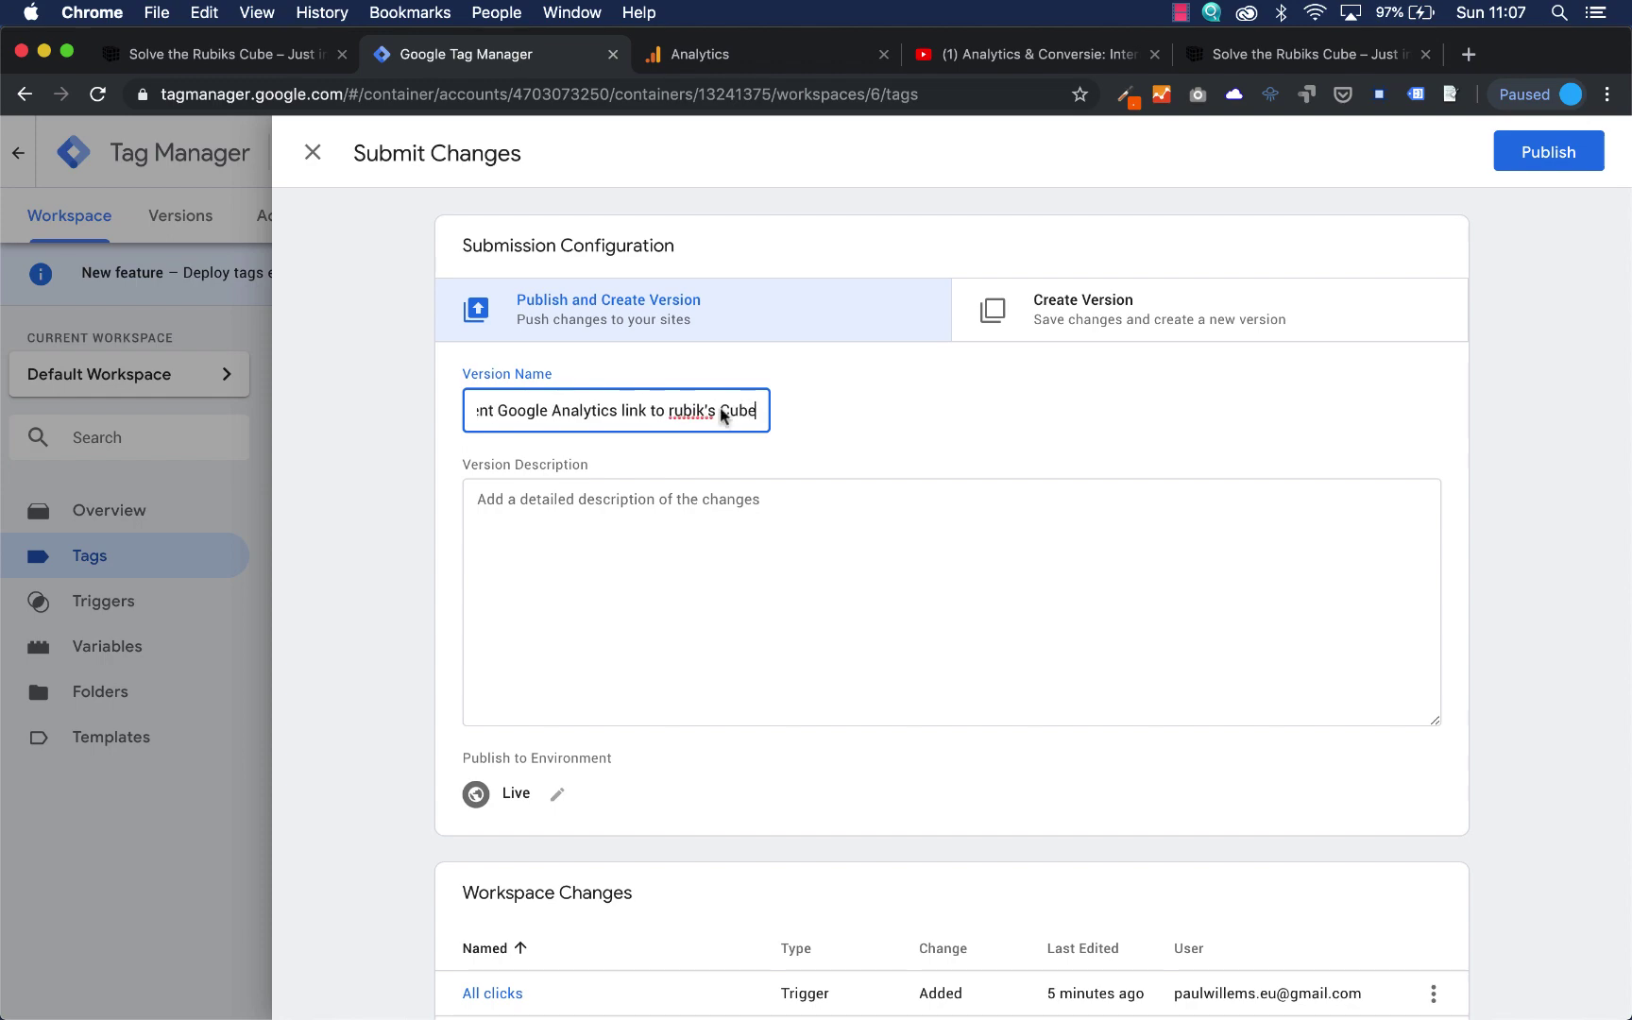
{"action": "left_click", "coordinate": [1559, 157]}
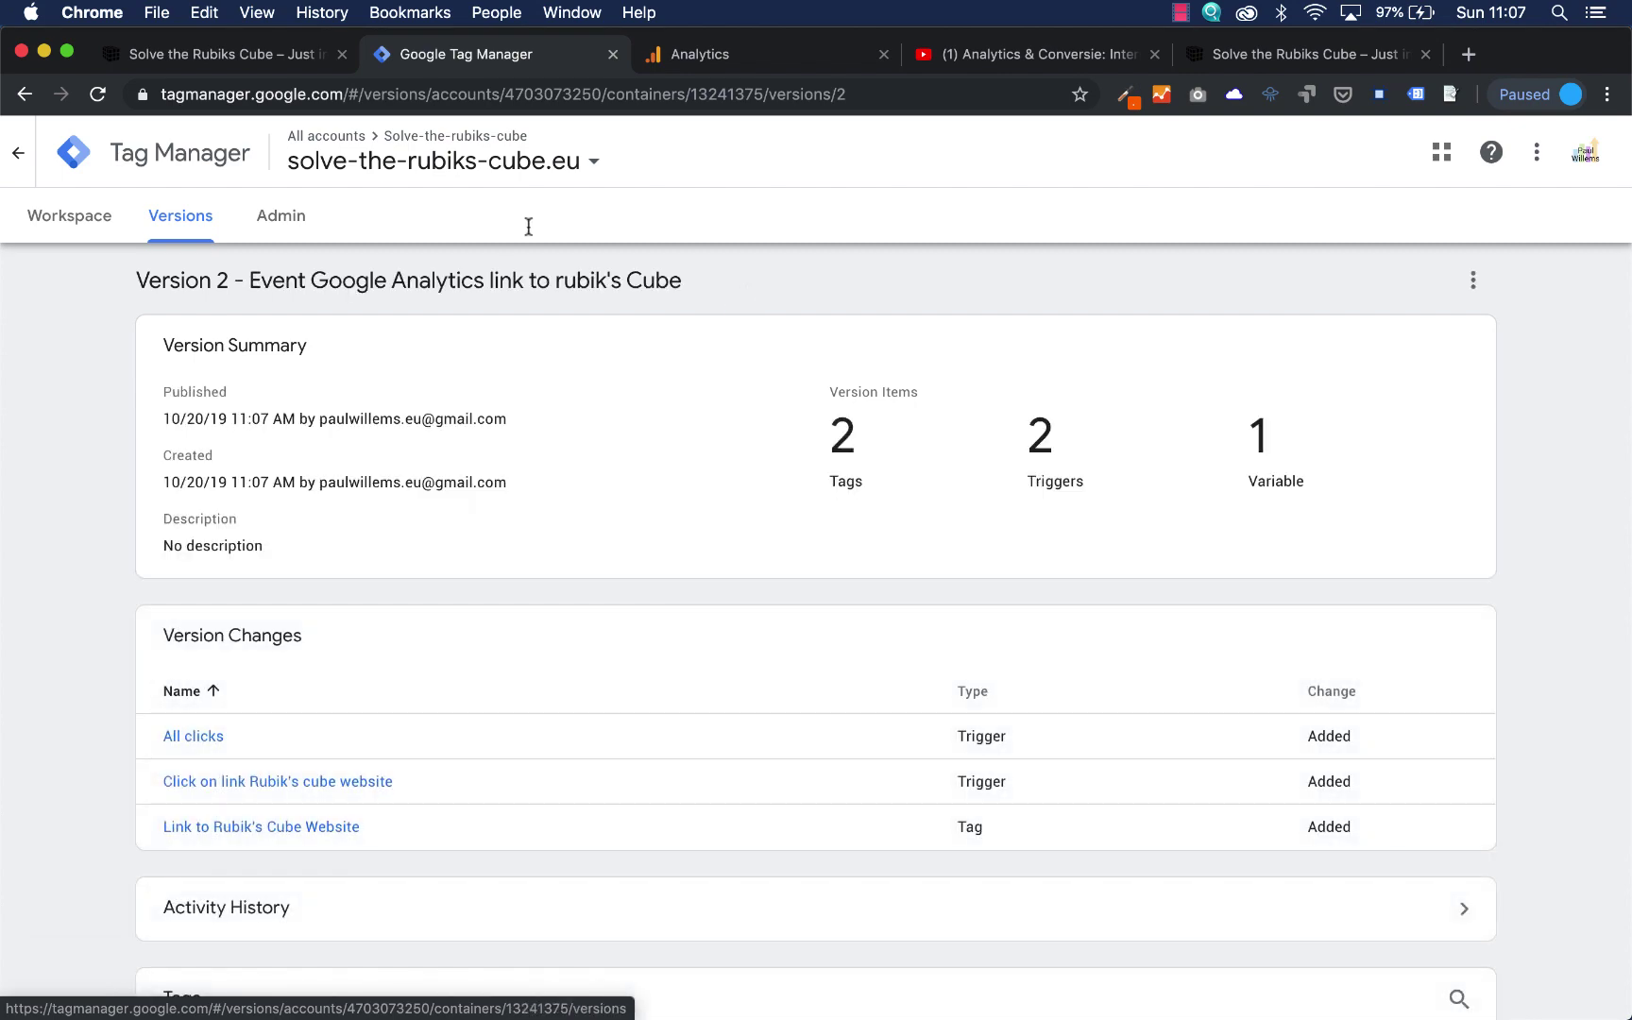
Return to the website, reload its homepage through the site title, and examine the fired and unfired tags in the preview pane.
{"action": "left_click", "coordinate": [161, 56]}
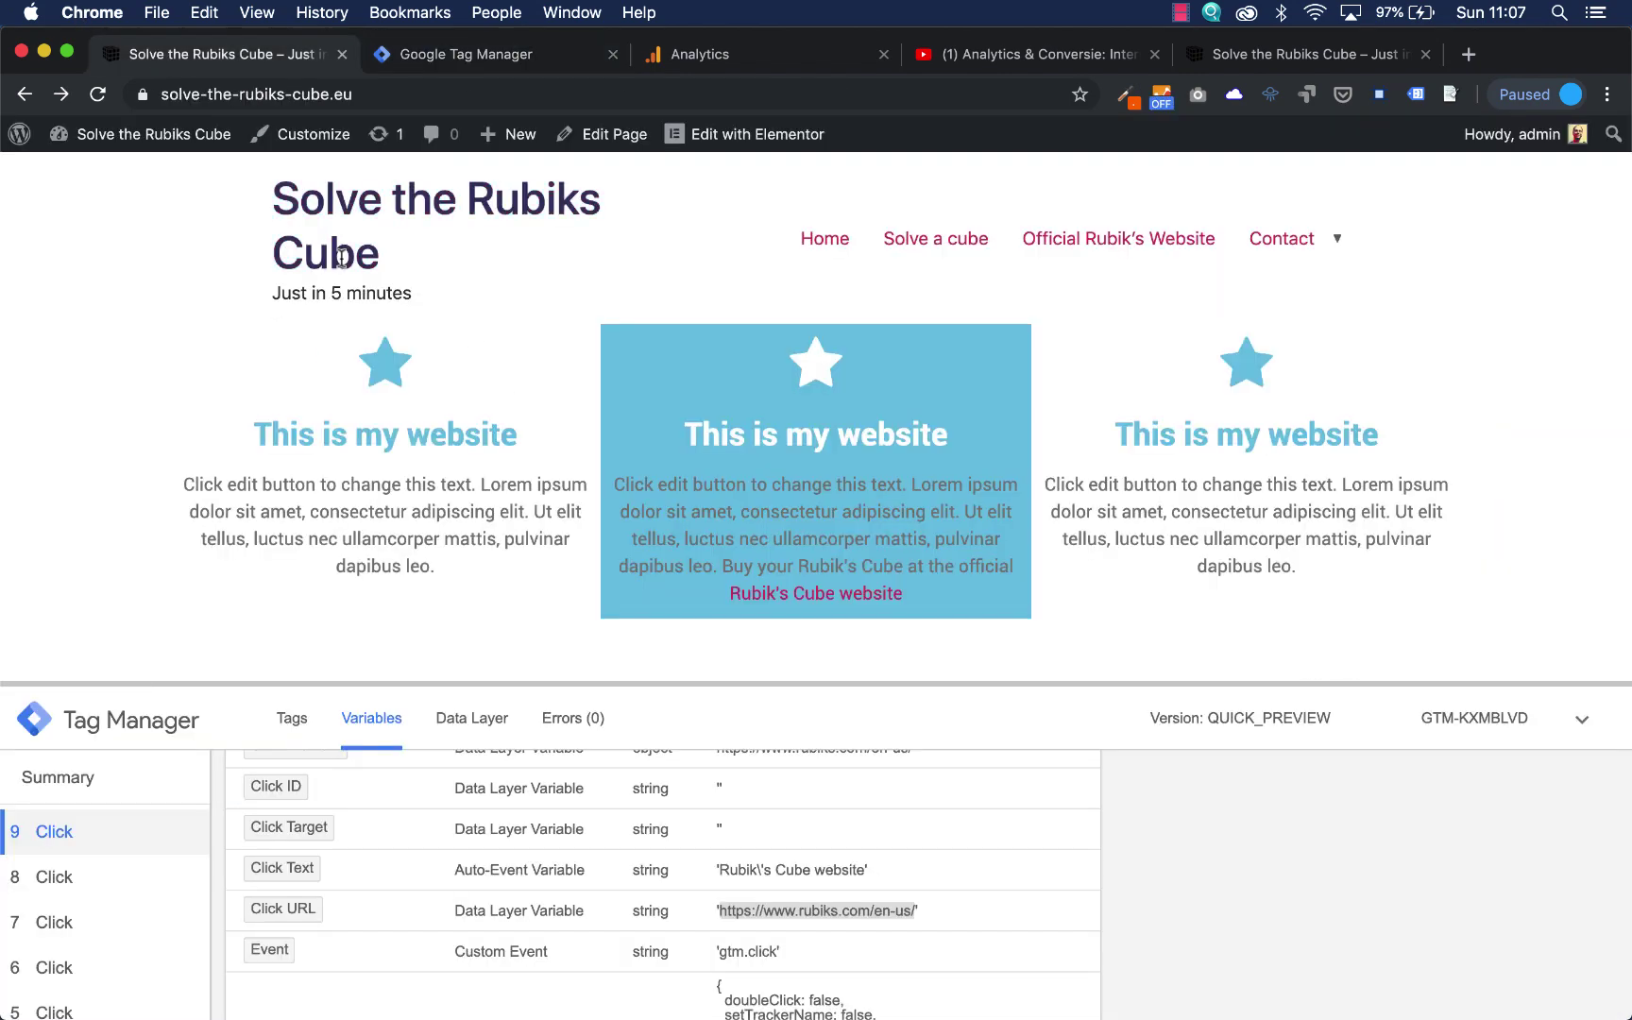
{"action": "left_click", "coordinate": [494, 194]}
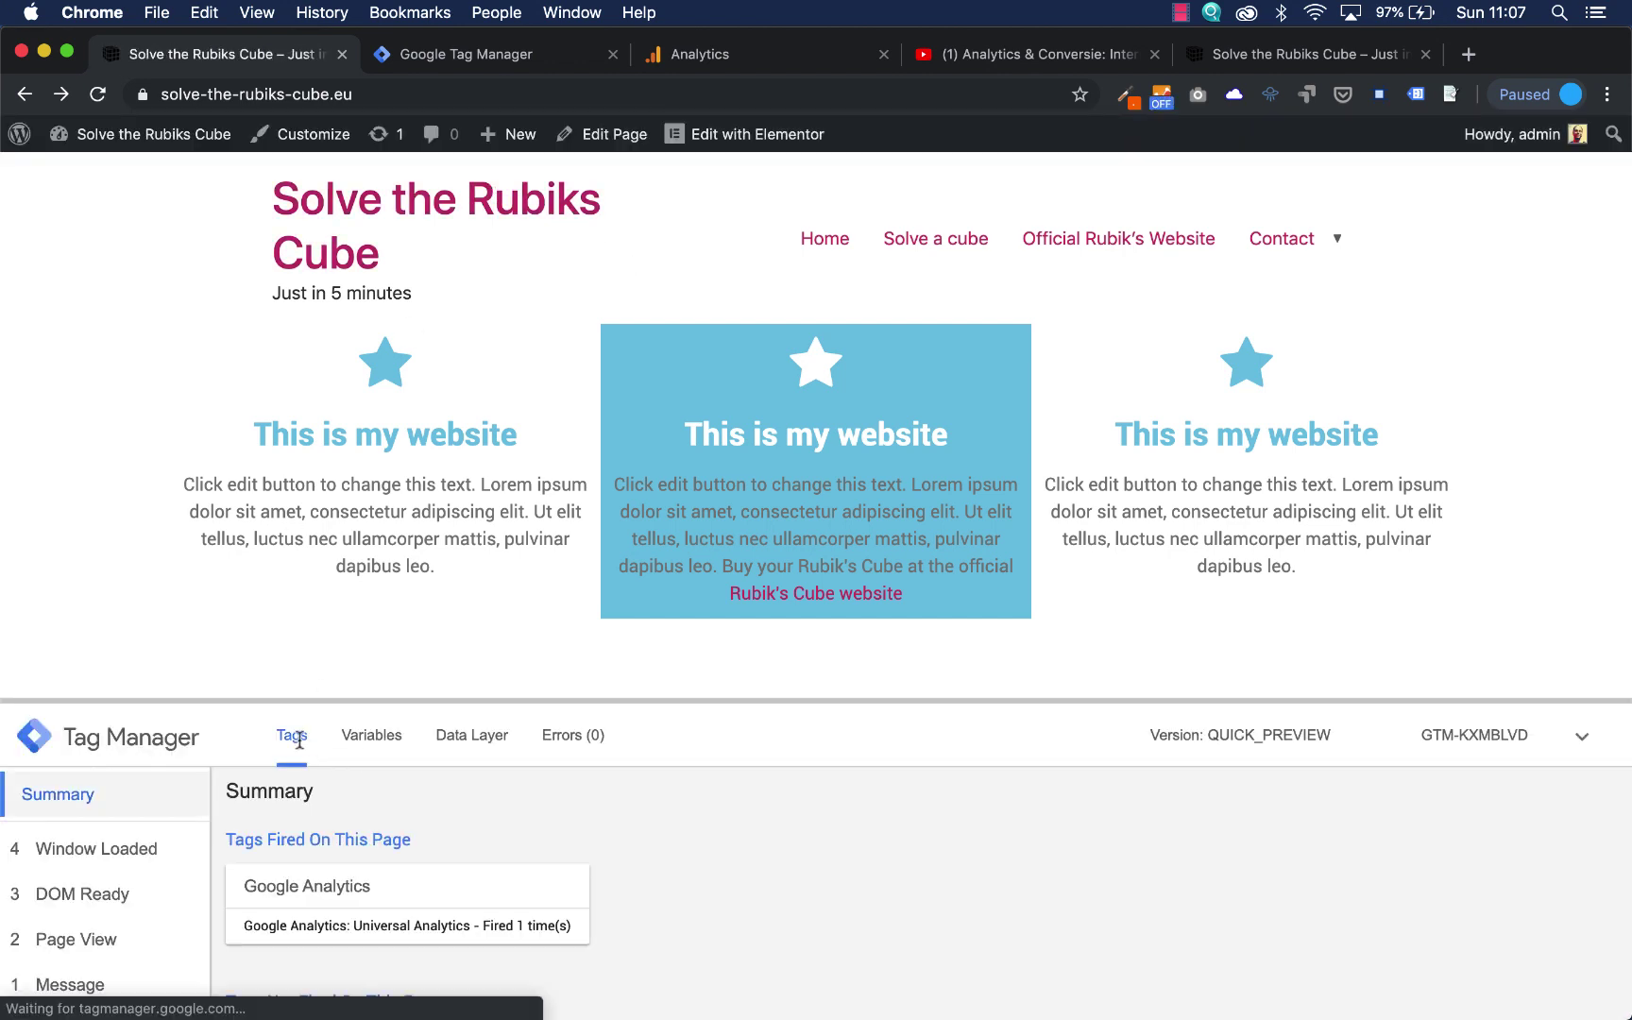
{"action": "scroll", "coordinate": [709, 853], "scroll_direction": "down", "scroll_amount": 3}
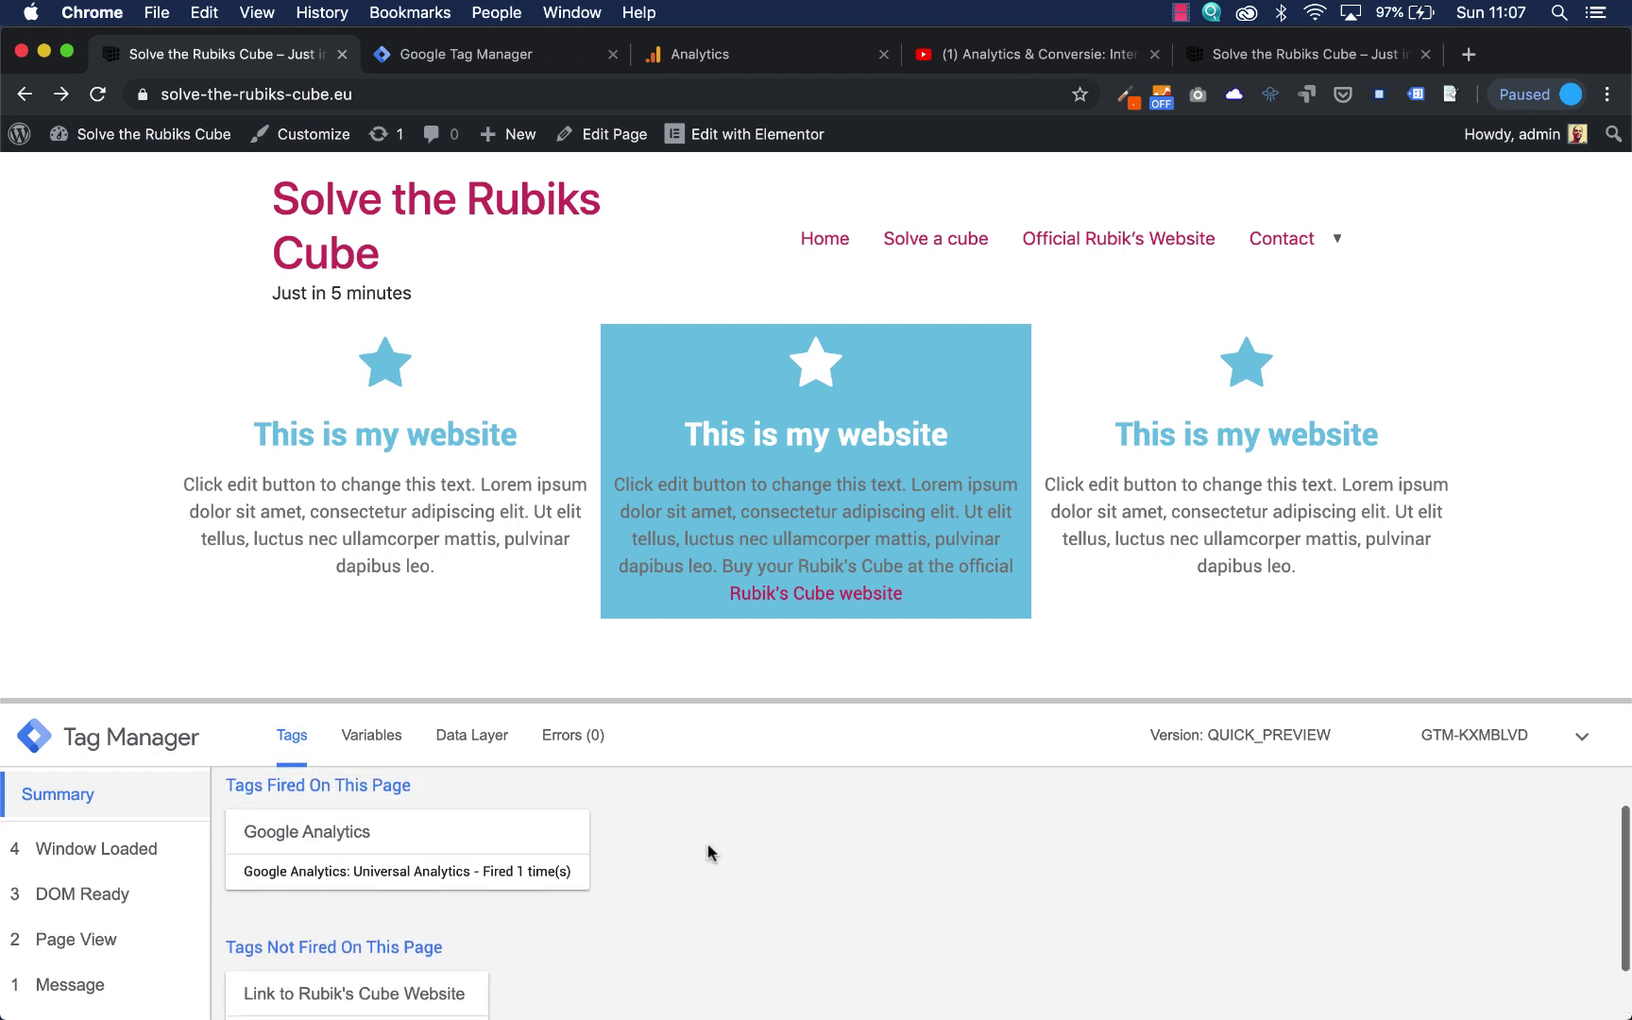
{"action": "scroll", "coordinate": [501, 864], "scroll_direction": "down", "scroll_amount": 3}
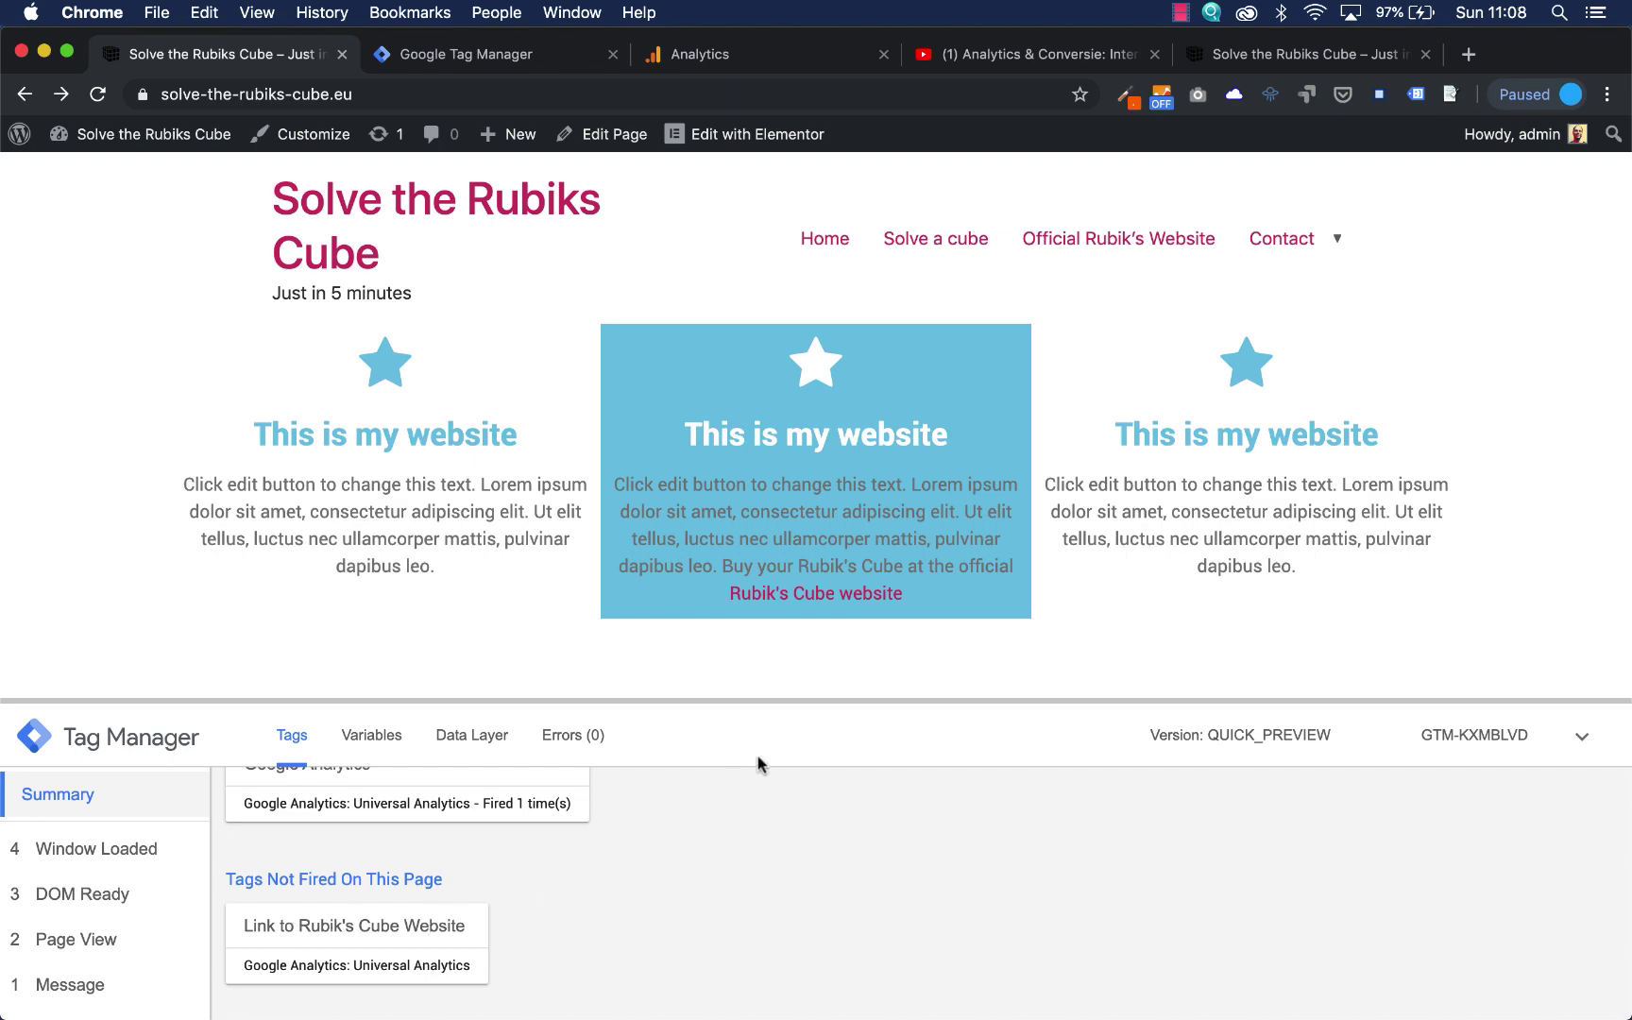
Trigger the event by following the "Rubik's Cube website" link in the homepage's middle text block, and close the window that opens.
{"action": "left_click", "coordinate": [859, 595]}
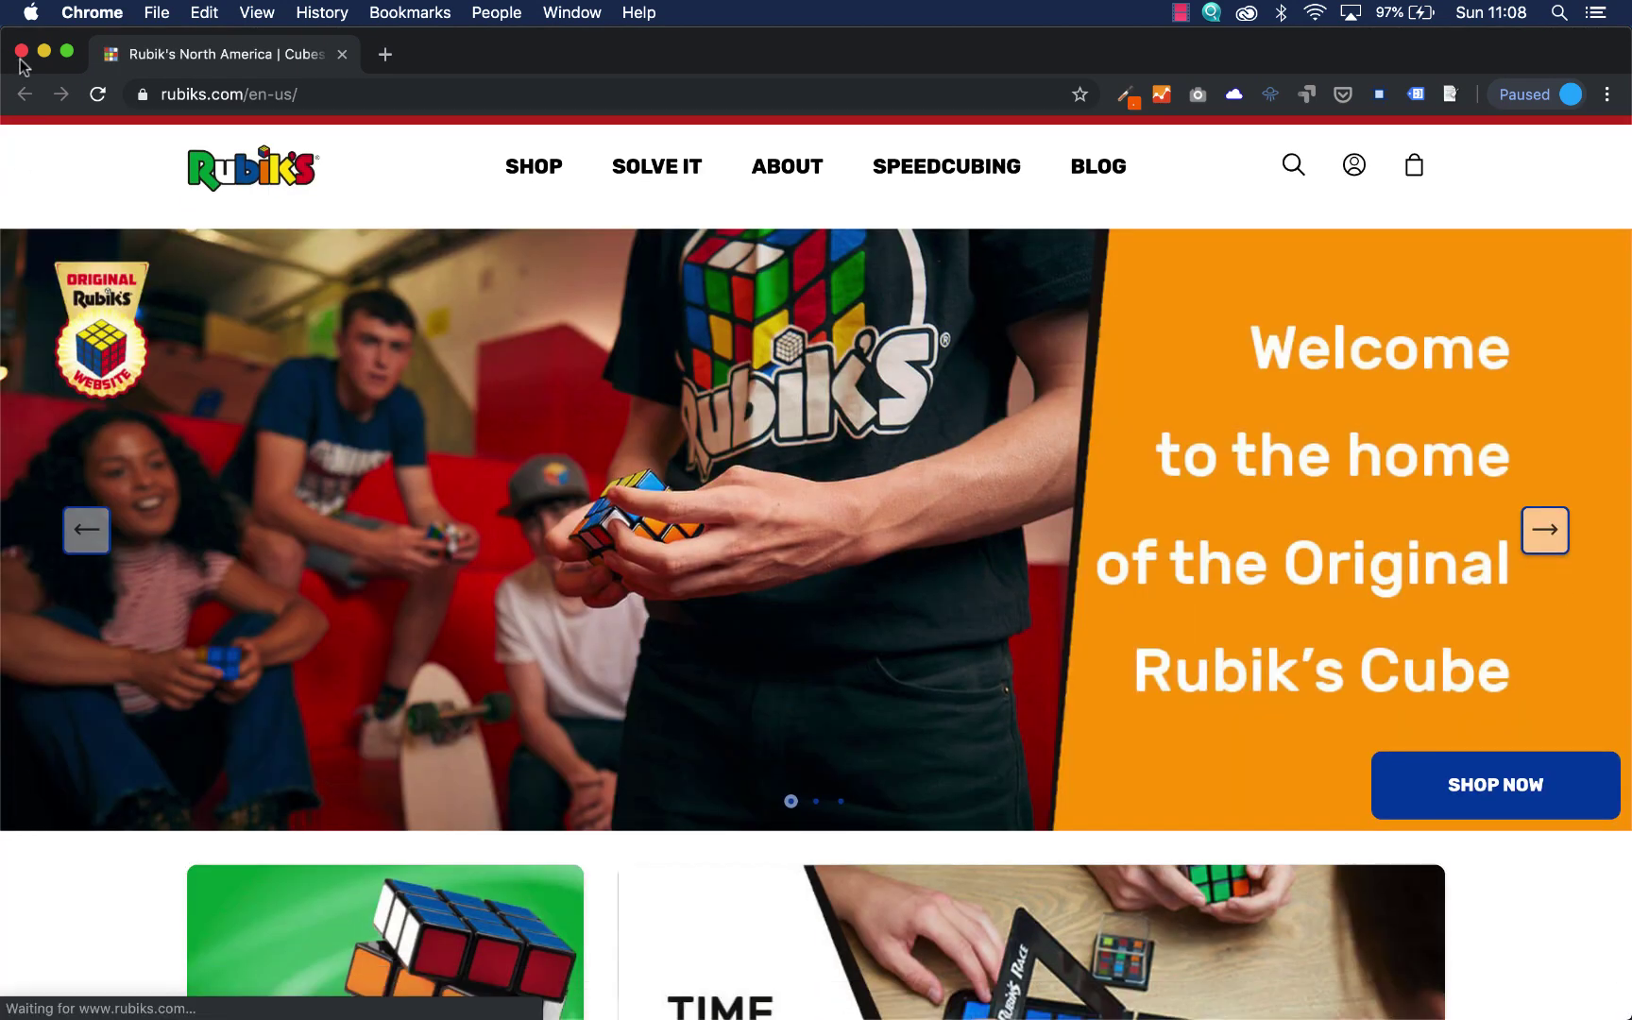
{"action": "left_click", "coordinate": [21, 50]}
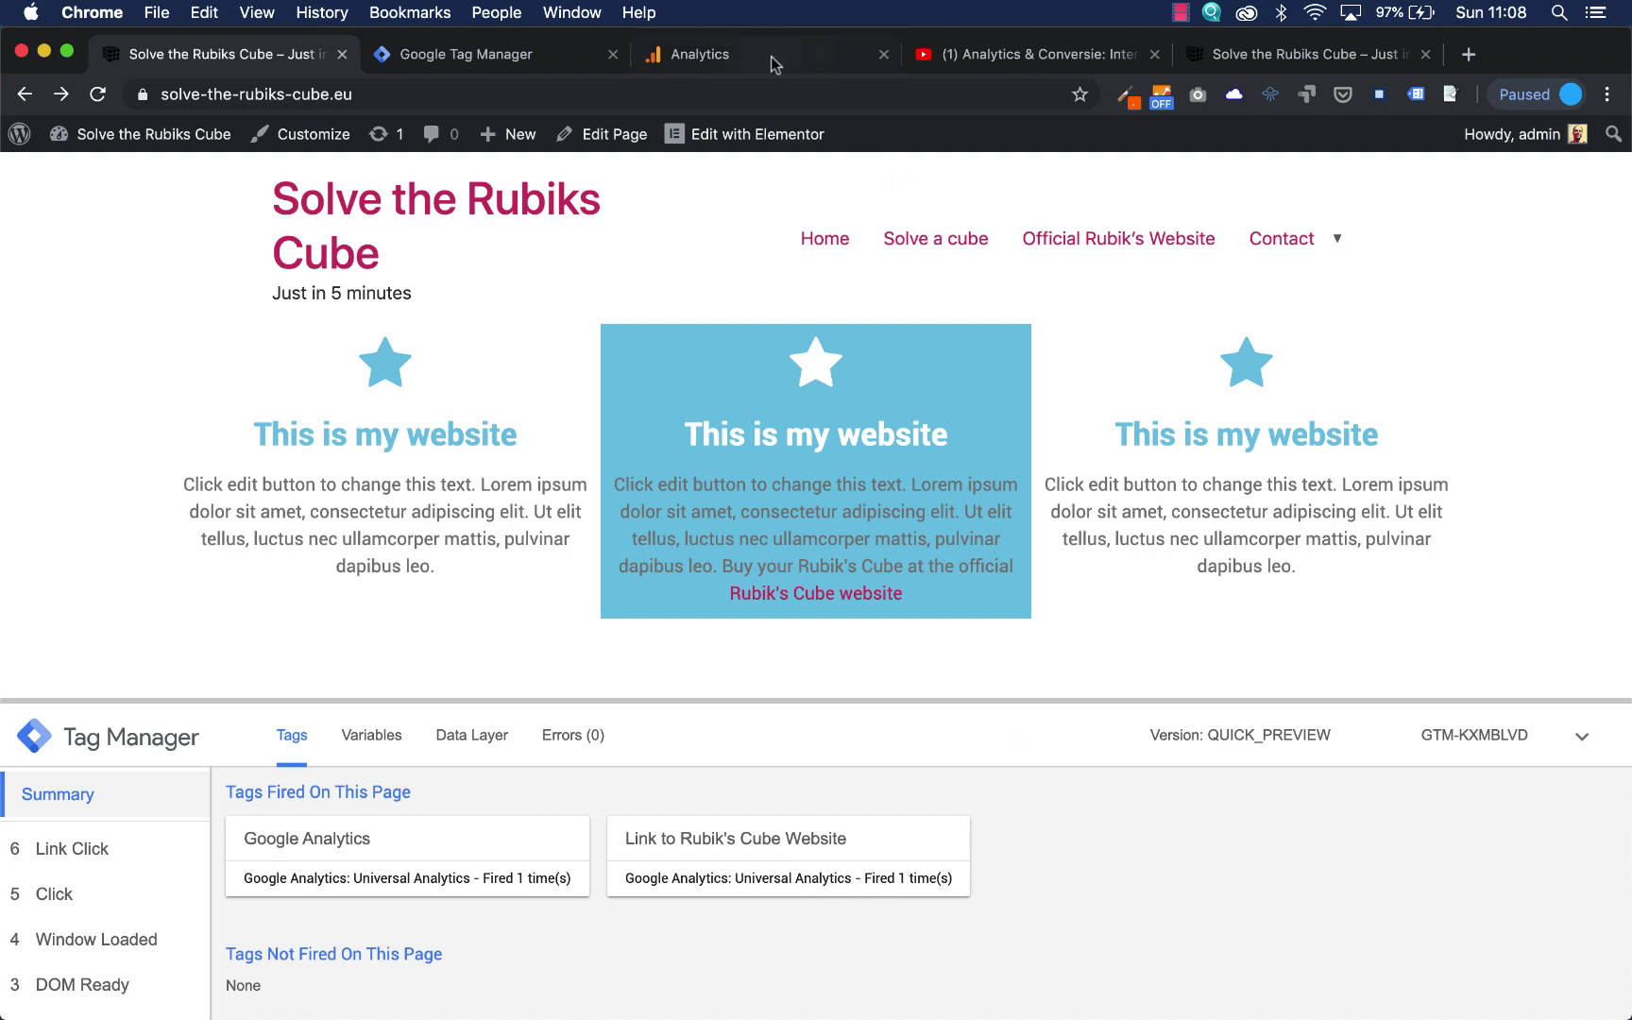
Switch to Google Analytics and open the Real-time Events report to check for the link click event.
{"action": "left_click", "coordinate": [736, 54]}
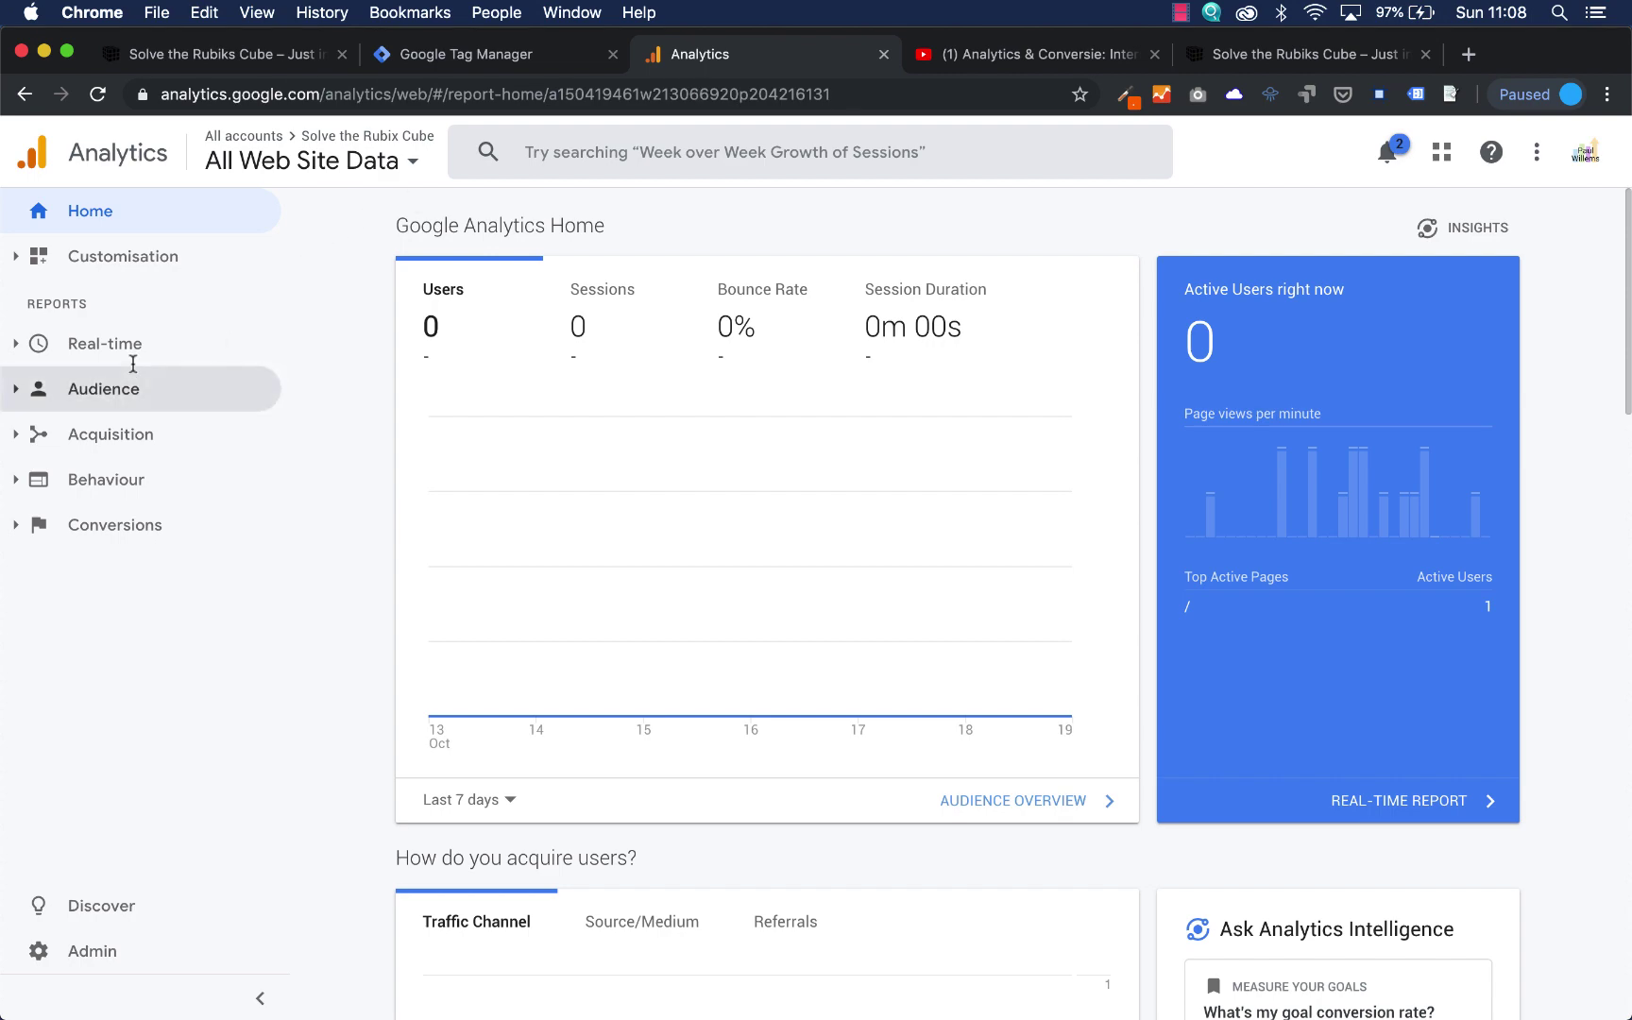
{"action": "left_click", "coordinate": [104, 344]}
{"action": "left_click", "coordinate": [115, 528]}
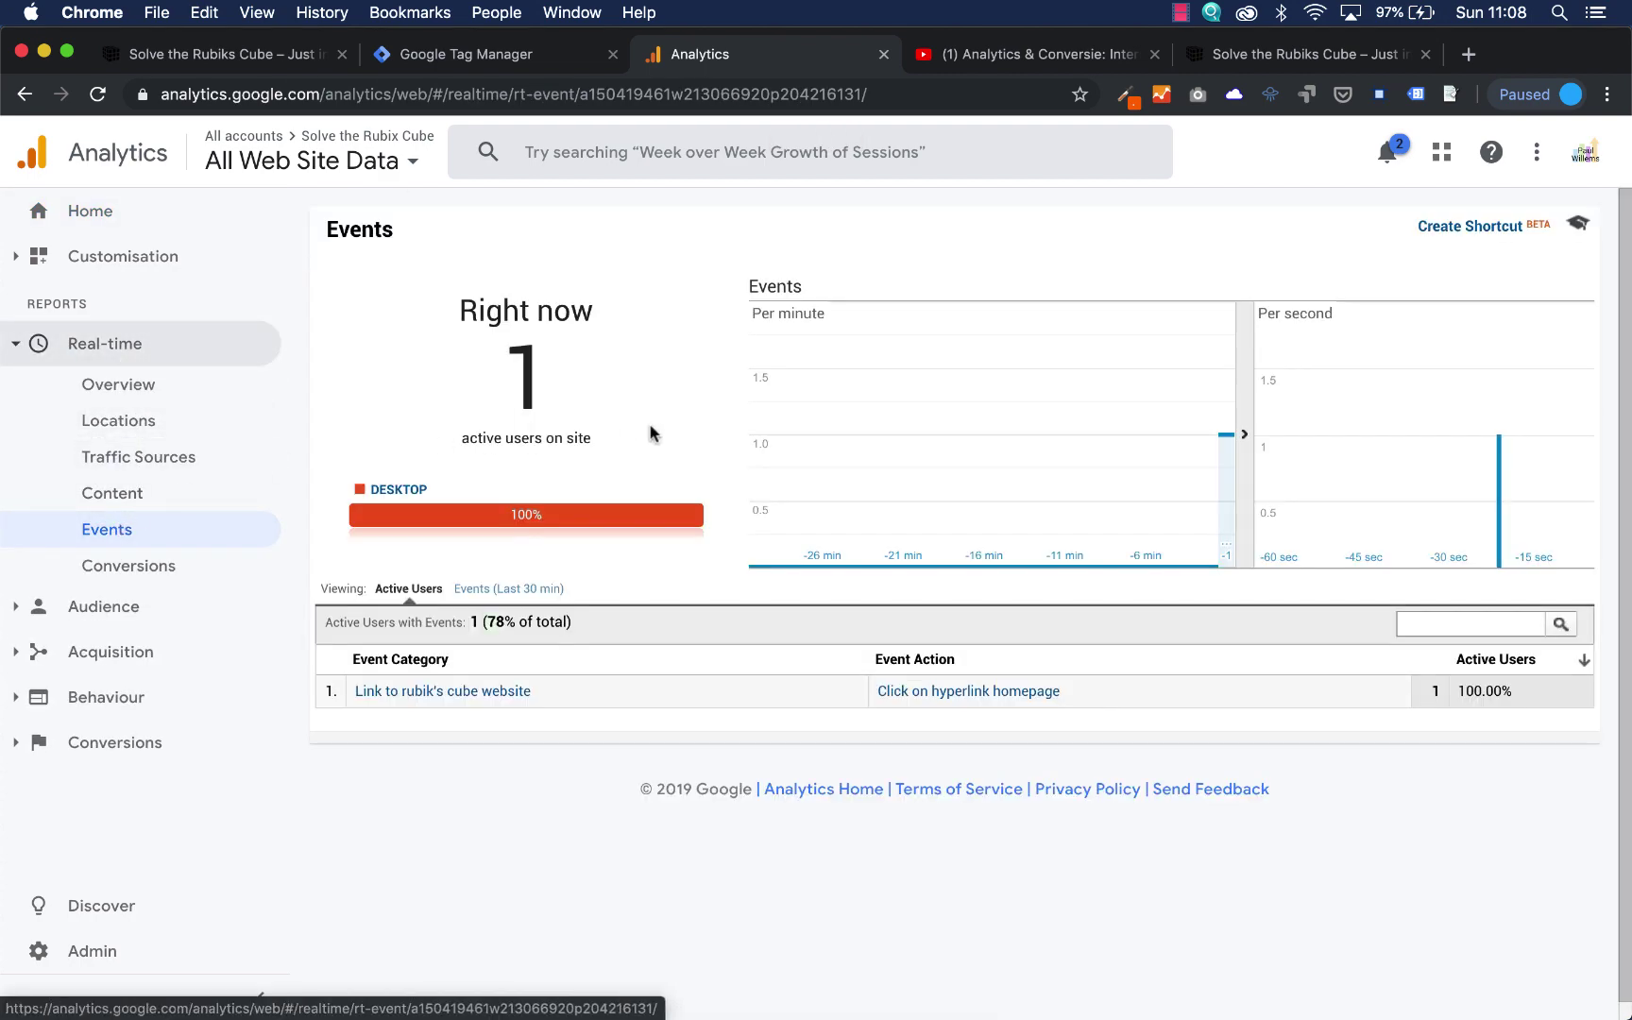